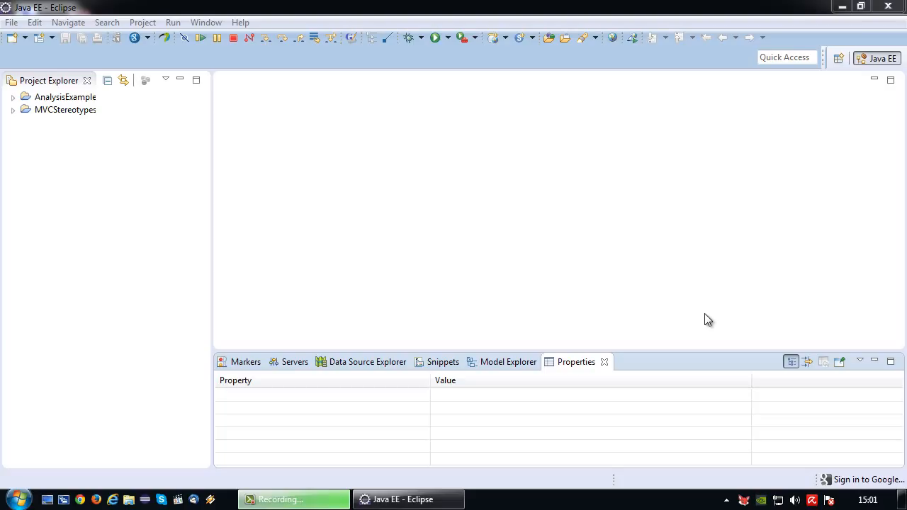
Open the MovieStorage model of the AnalysisExample project and review its class diagram and both communication diagrams
left_click(14, 99)
left_click(64, 111)
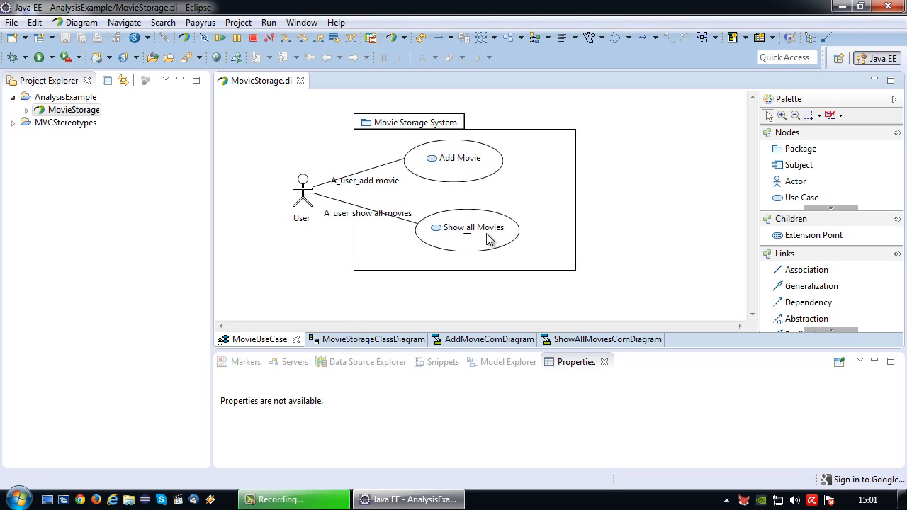
left_click(351, 340)
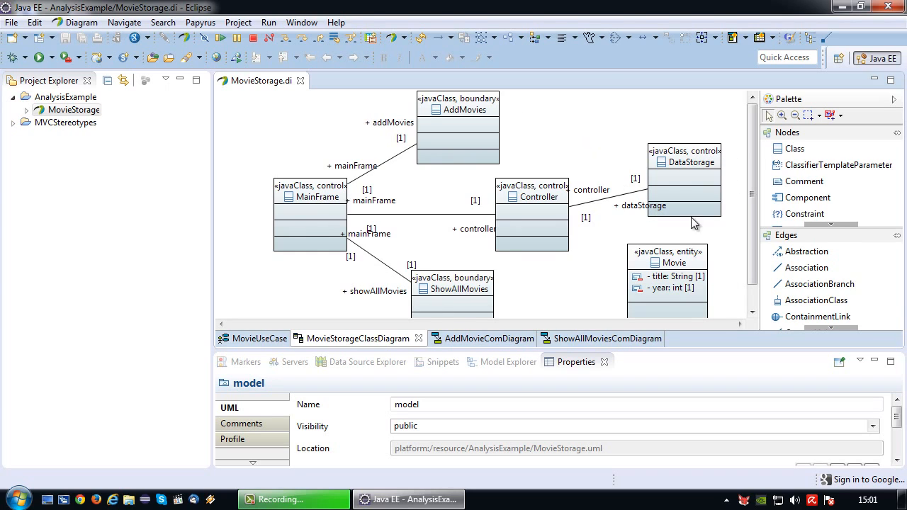
scroll(709, 233, "down", 1)
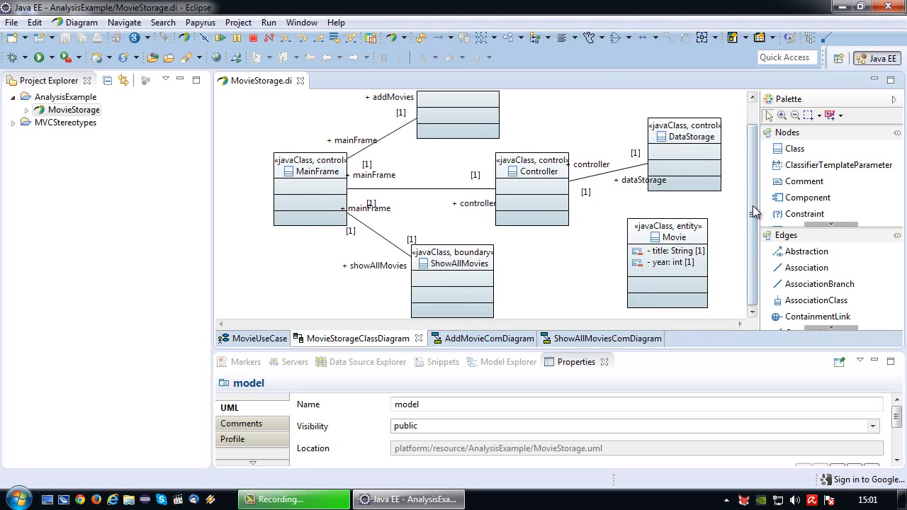
scroll(688, 227, "up", 1)
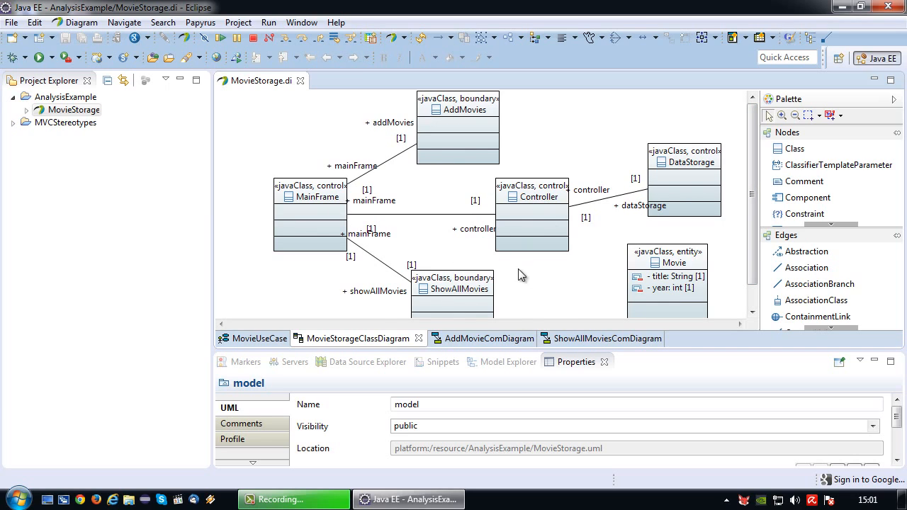
left_click(471, 339)
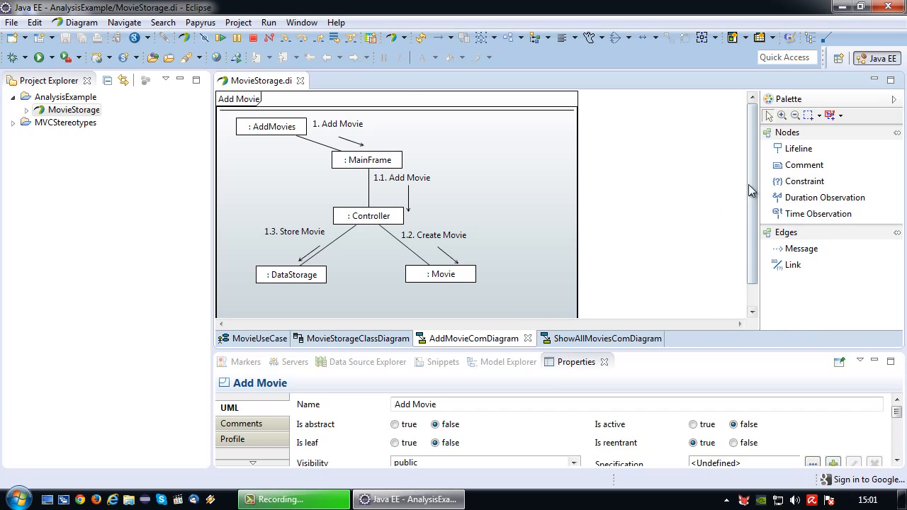
mouse_move(752, 190)
left_mouse_down()
mouse_move(753, 205)
mouse_move(751, 187)
left_mouse_up()
left_click(560, 339)
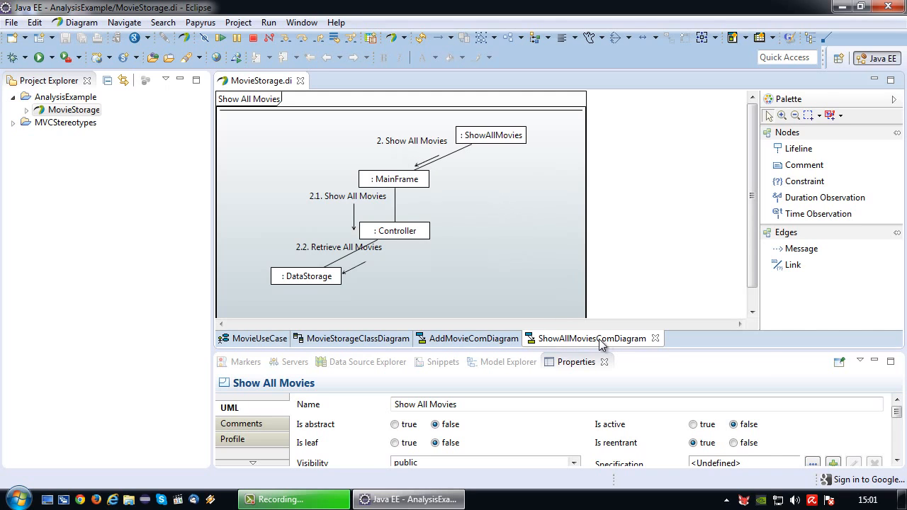
Close the ShowAllMoviesComDiagram and AddMovieComDiagram diagrams and return to MovieStorageClassDiagram
left_click(656, 339)
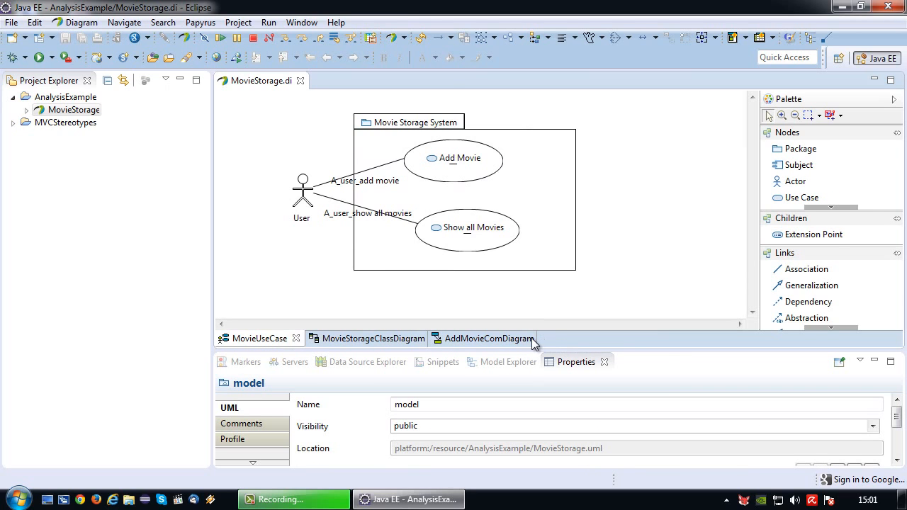
left_click(498, 340)
left_click(527, 338)
left_click(404, 340)
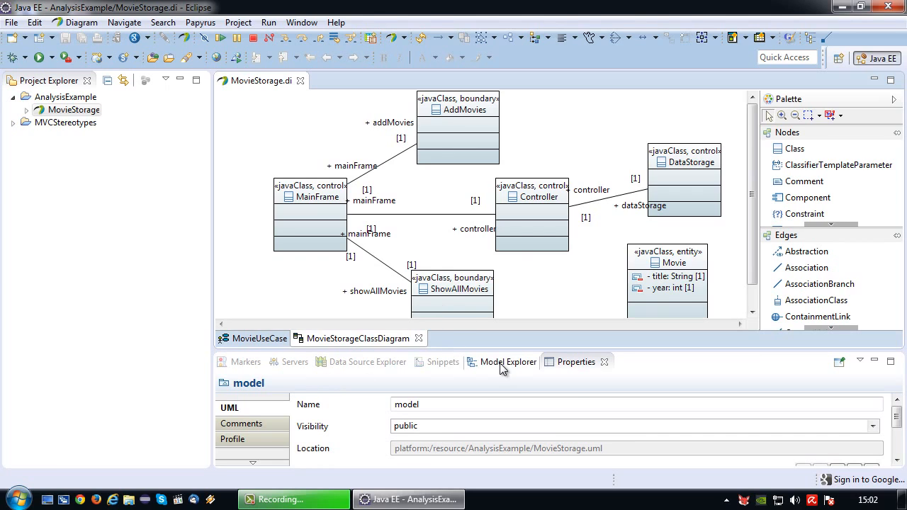
Create a new UML sequence diagram named AddMovieSeqDiagram under the root model element
left_click(504, 363)
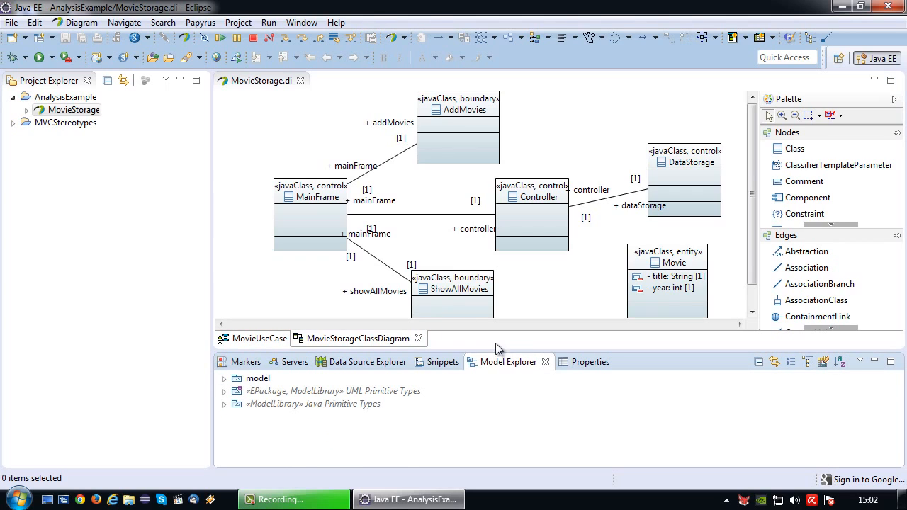
left_click(224, 381)
left_click(257, 381)
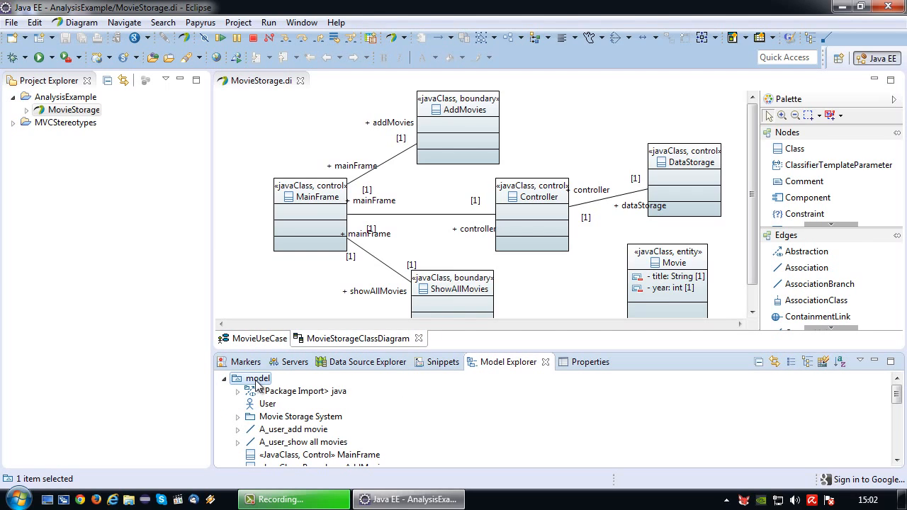
right_click(257, 382)
mouse_move(340, 145)
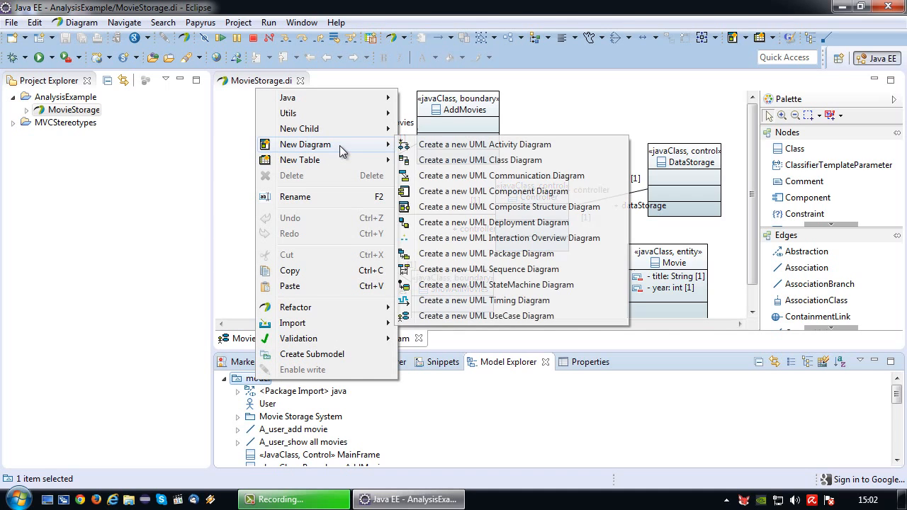
left_click(484, 270)
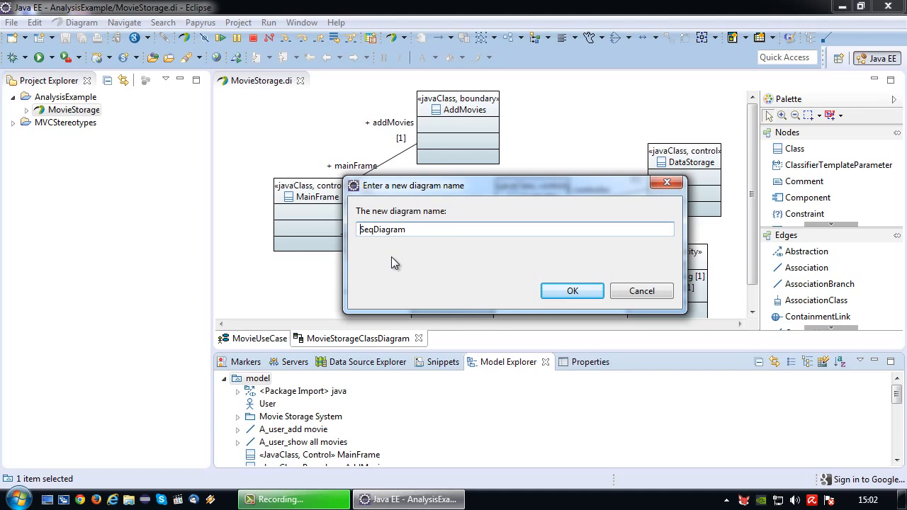
type("AddMovie")
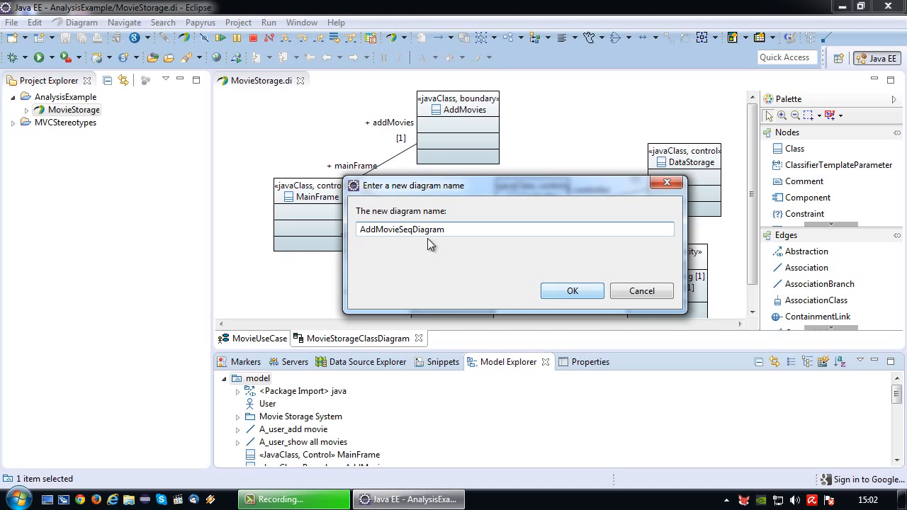
left_click(574, 291)
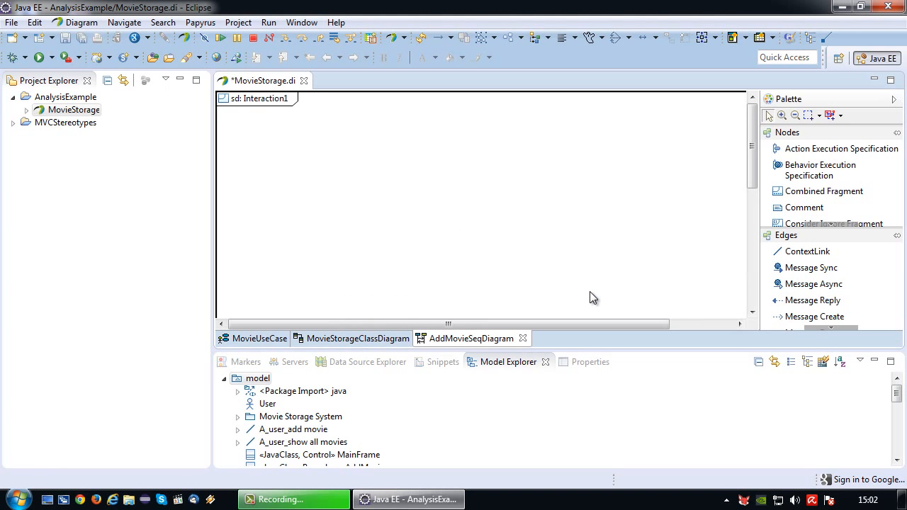
Maximize the diagram editor and reduce the width and height of the Interaction1 frame
left_click(891, 80)
left_click(78, 101)
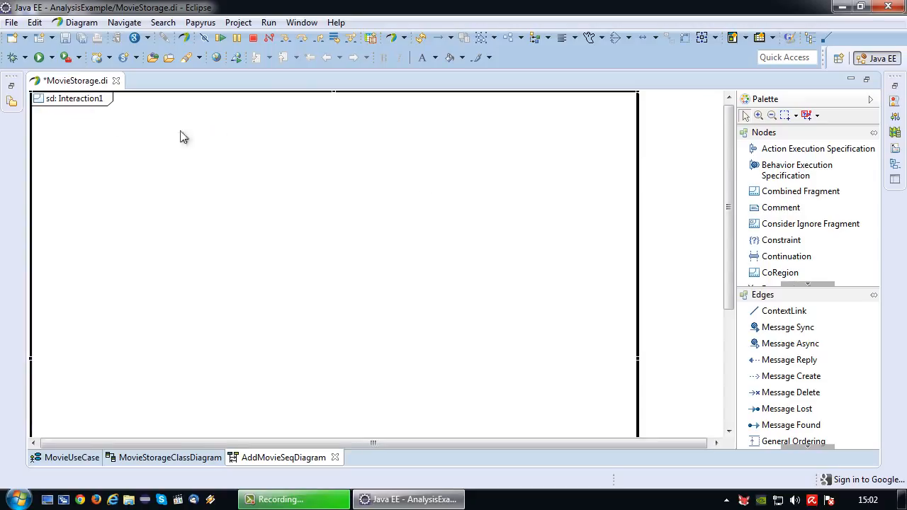
scroll(677, 205, "up", 1)
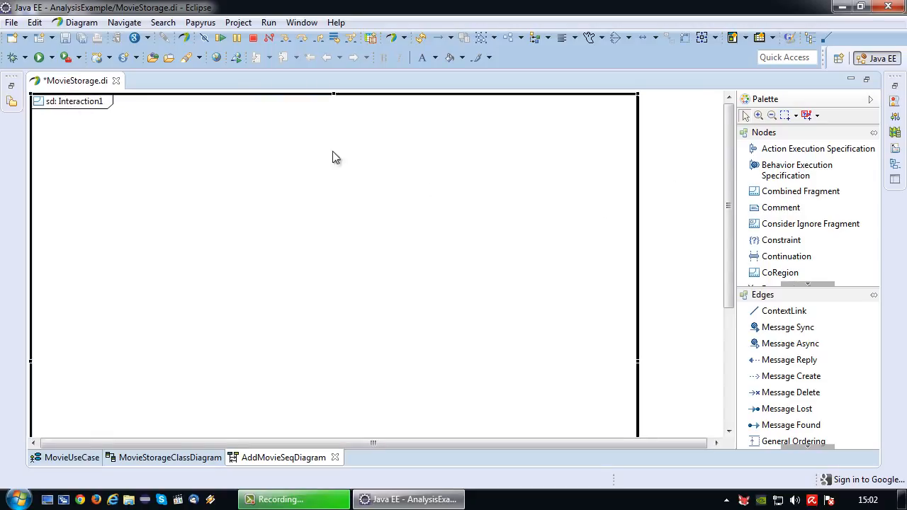
left_click(678, 150)
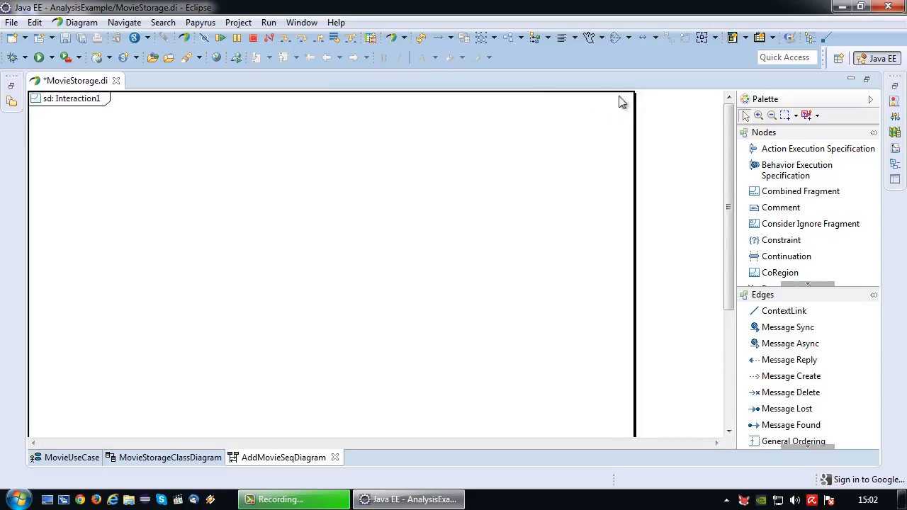
left_click(636, 183)
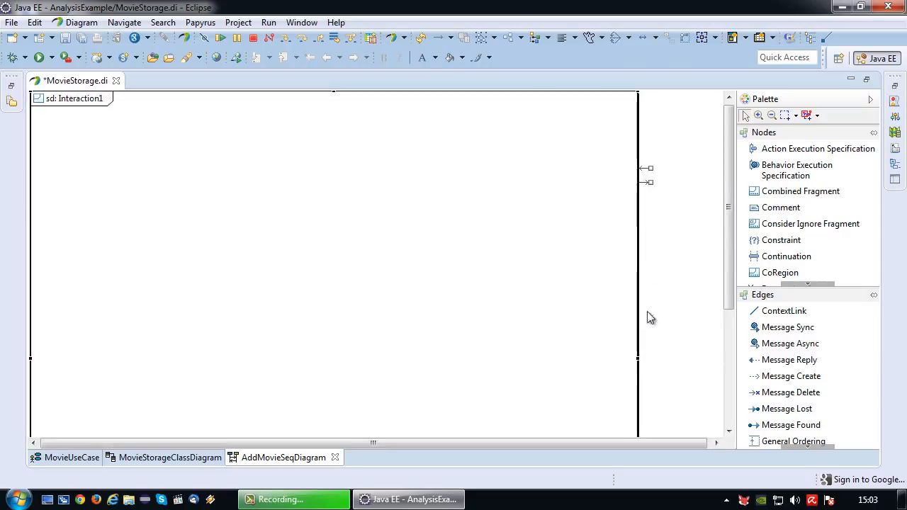
scroll(651, 318, "down", 2)
left_click_drag(637, 167, 364, 181)
left_click_drag(199, 434, 216, 256)
scroll(235, 299, "up", 1)
scroll(234, 299, "down", 1)
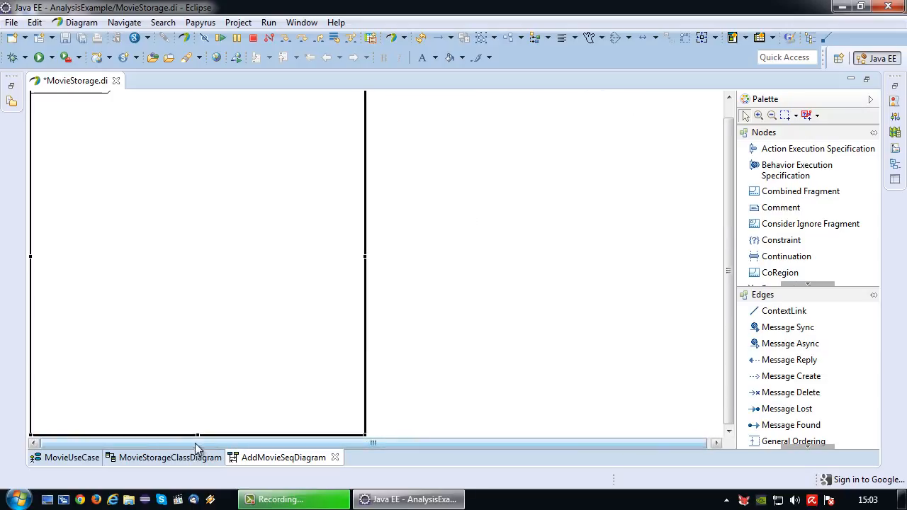
left_click_drag(198, 435, 203, 329)
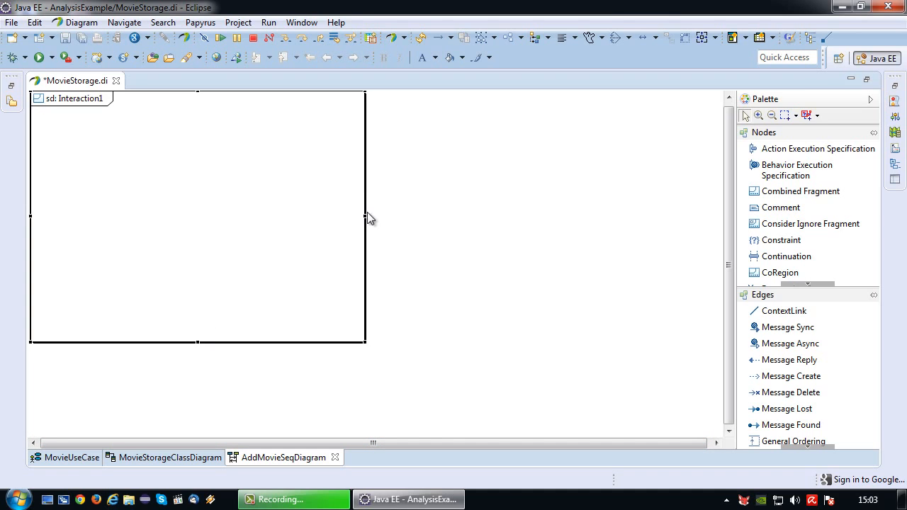
Widen the Interaction1 frame to nearly the full canvas width and restore the editor from its maximized state
left_click_drag(367, 214, 635, 224)
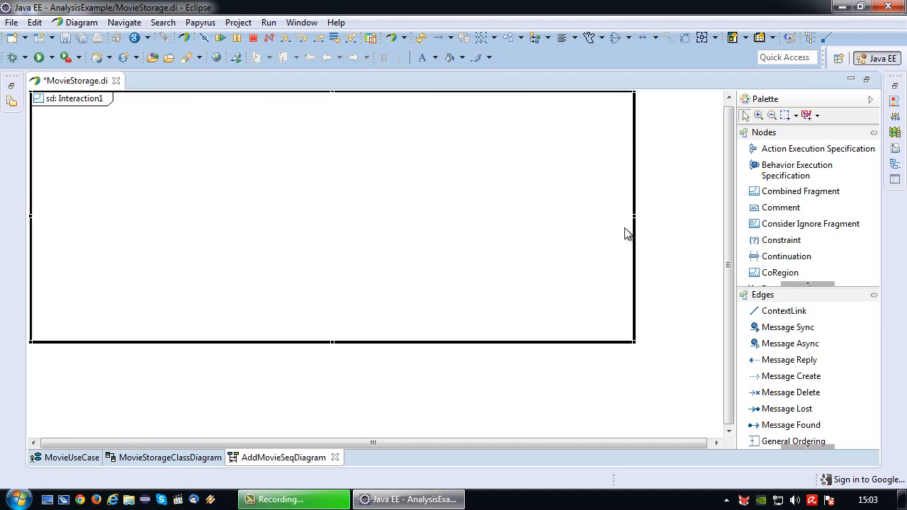
left_click(866, 80)
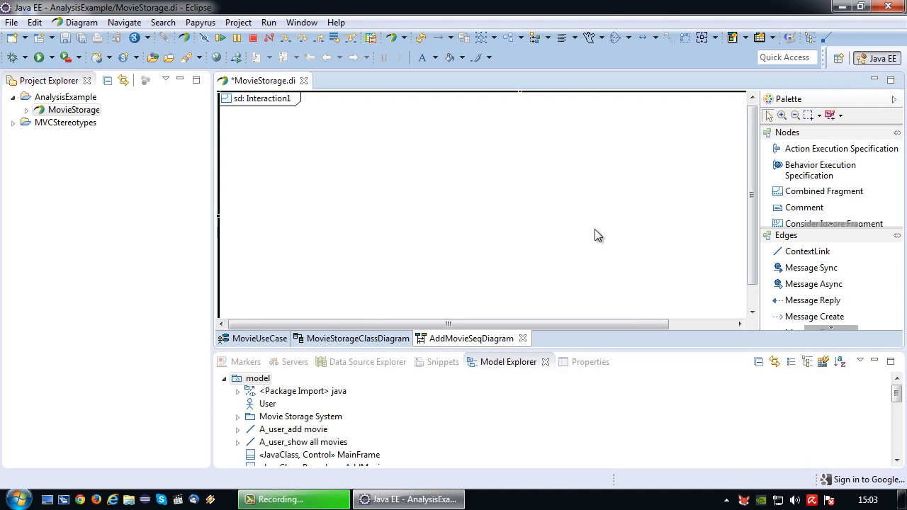
left_click_drag(753, 231, 759, 175)
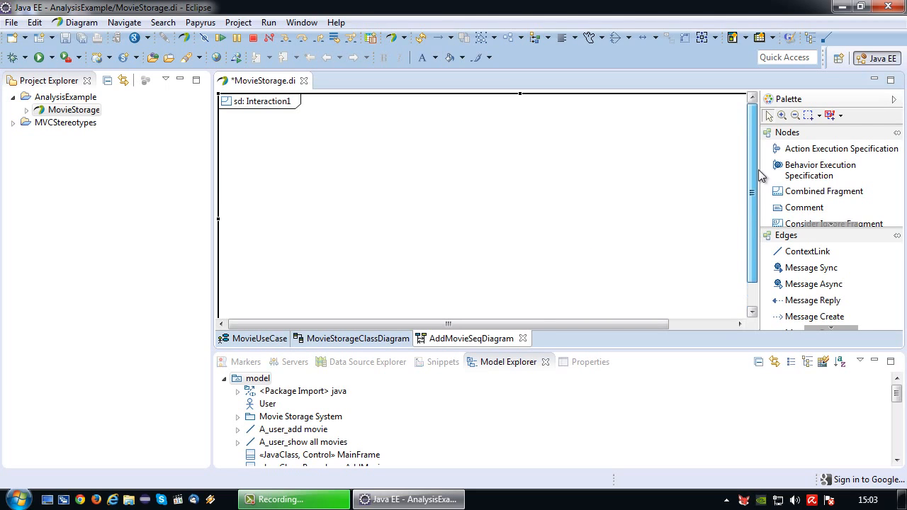
left_click_drag(548, 350, 547, 366)
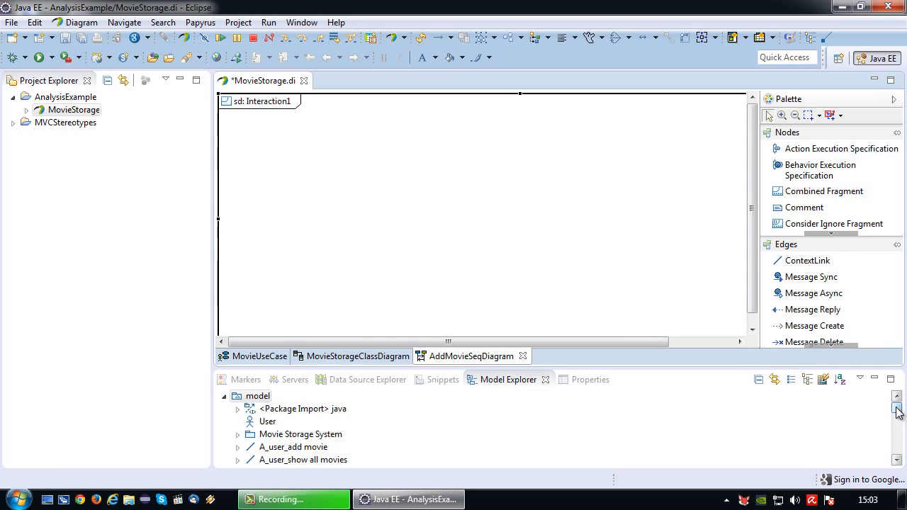
left_click_drag(898, 413, 895, 422)
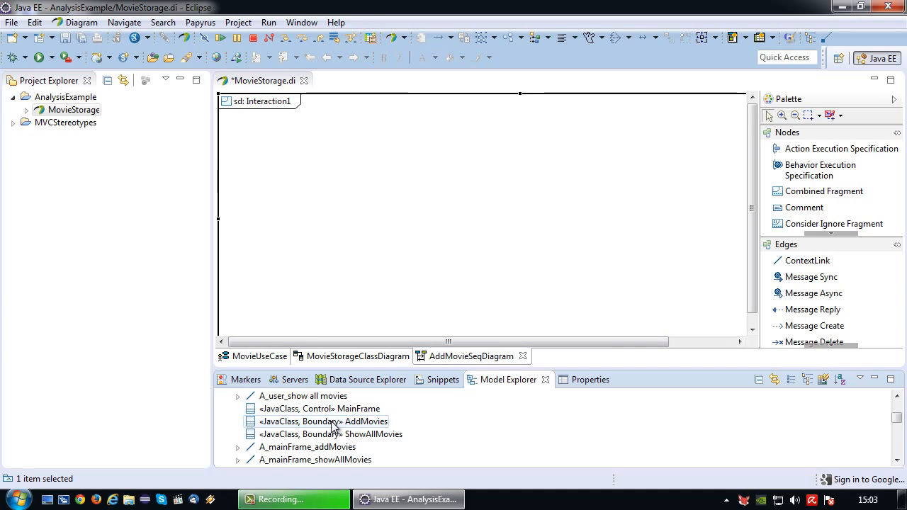
Rename the Interaction1 frame to "Add Movie" in its properties and save the model
left_click(293, 123)
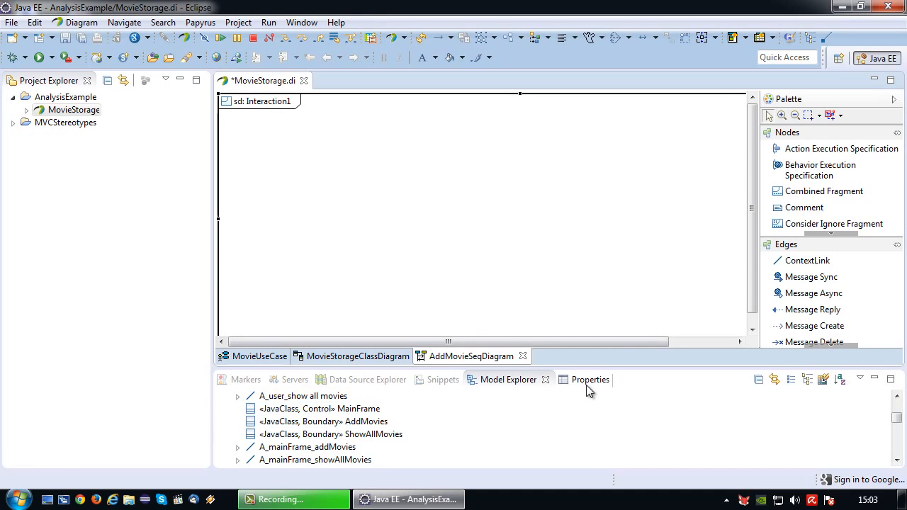
left_click(586, 383)
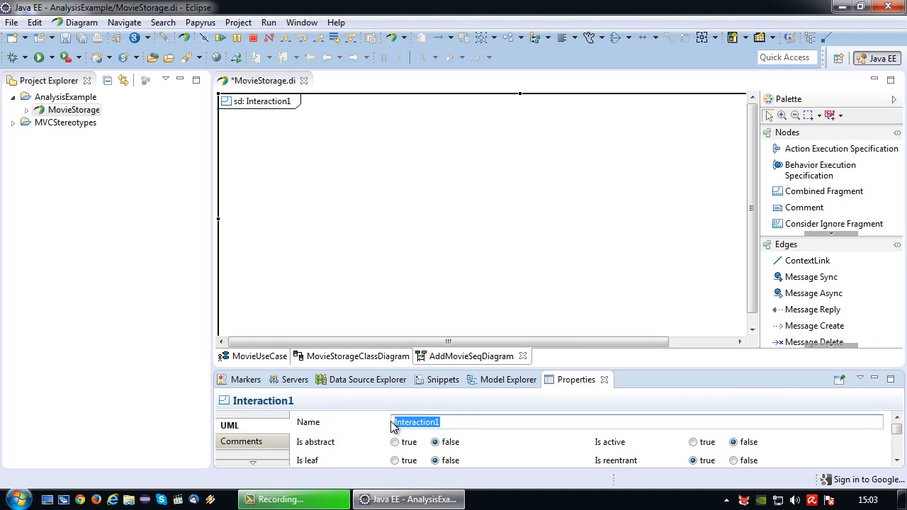
type("Add Movi")
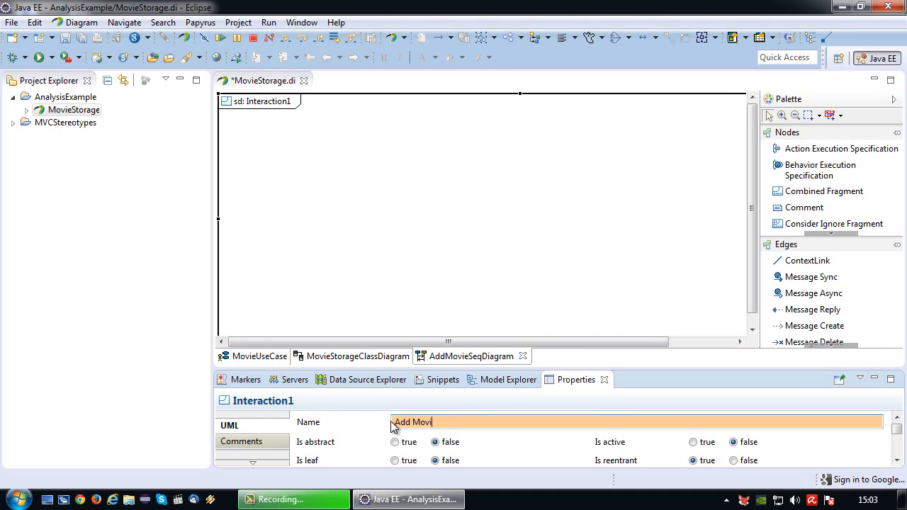
type("e")
key("Return")
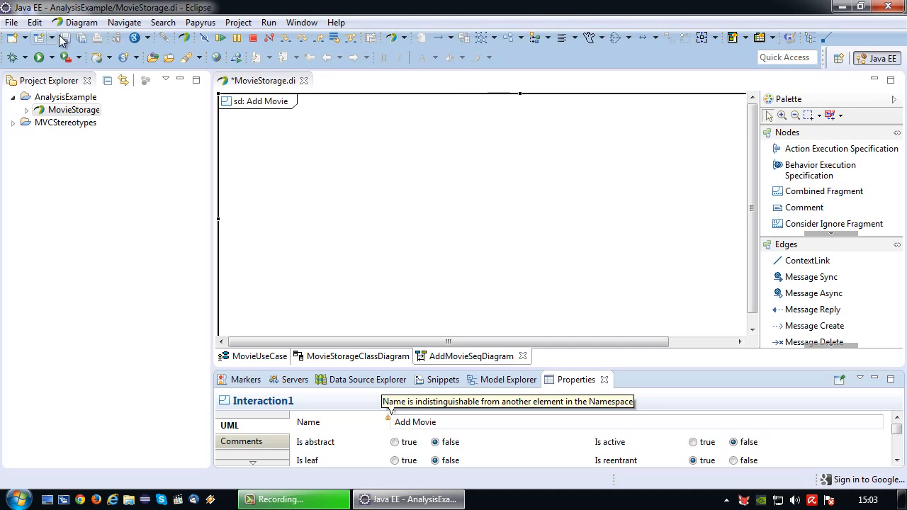
left_click(64, 38)
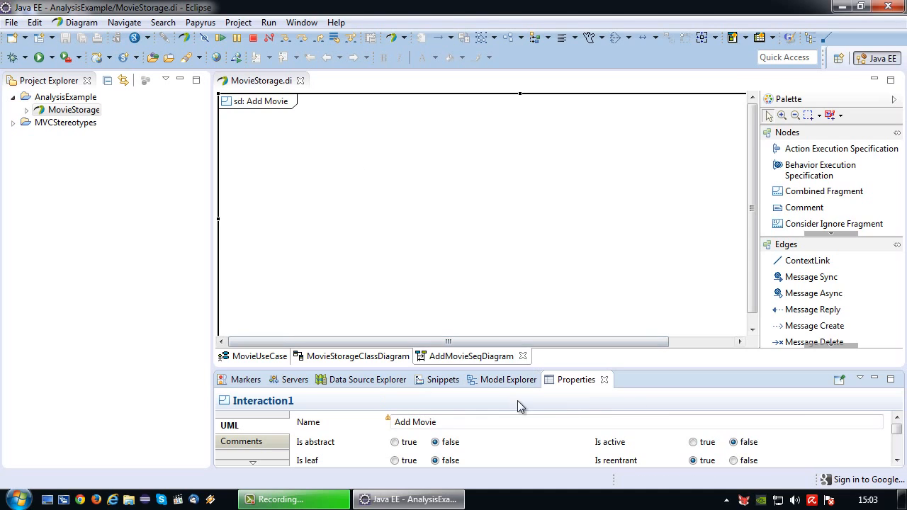
Extend the interaction's name to "Add Movie SD" and save the model again
left_click(465, 425)
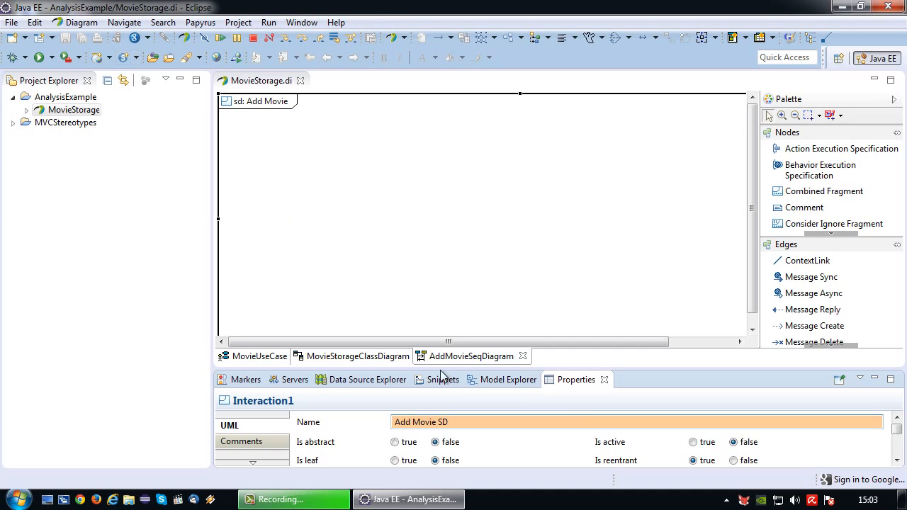
left_click(664, 381)
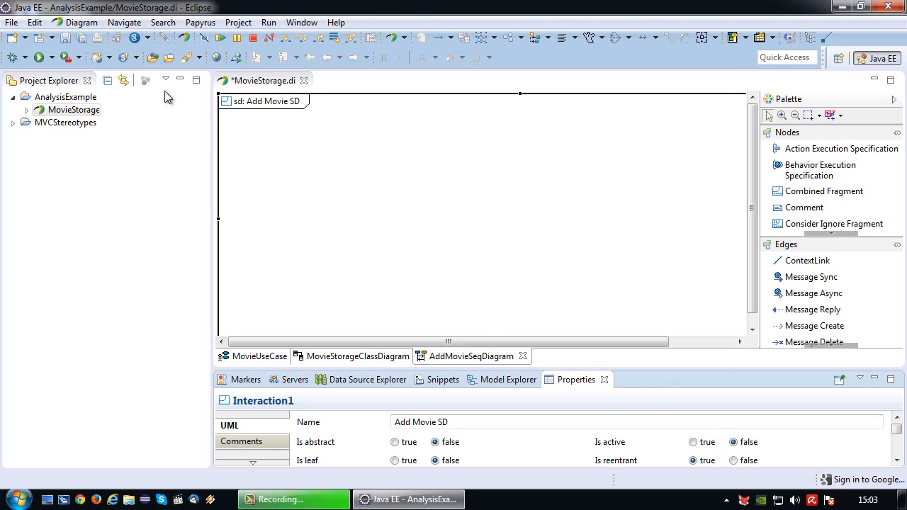
left_click(81, 39)
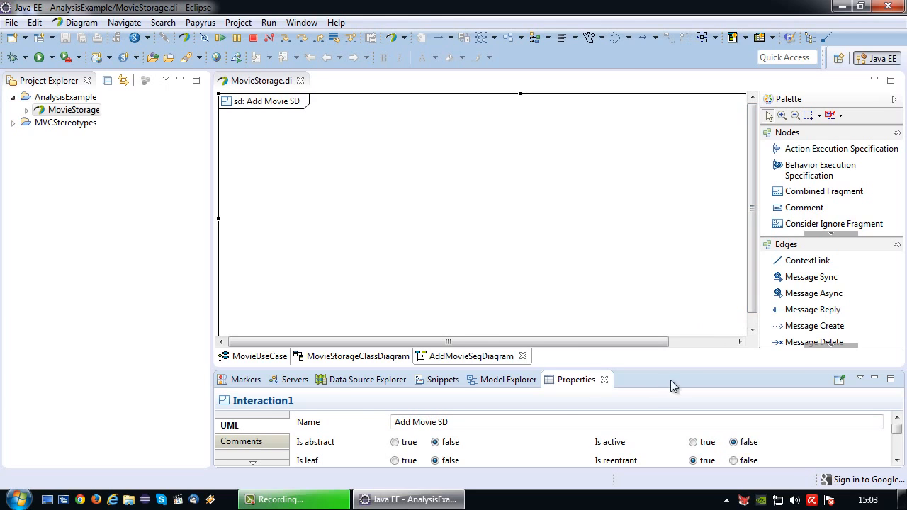
Add lifelines for the AddMovies, MainFrame and Controller classes to the Add Movie SD frame, spaced in that order
left_click(524, 382)
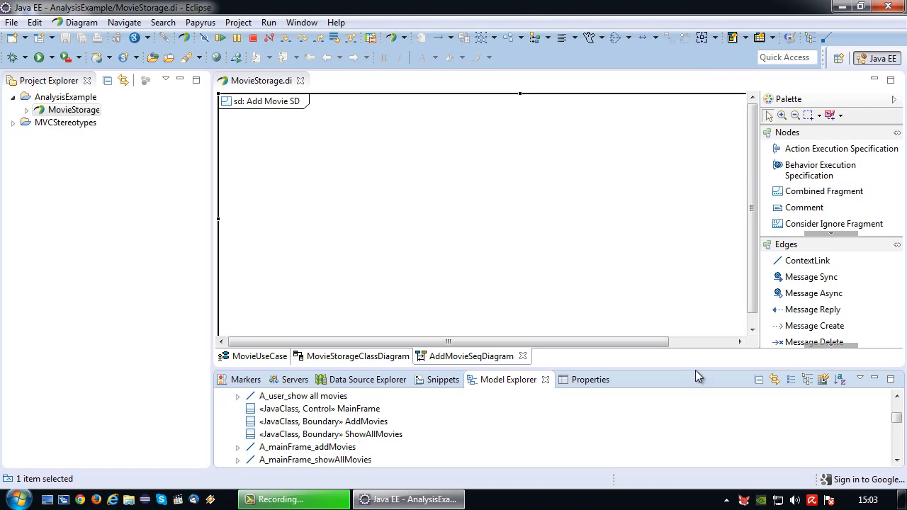
left_click_drag(697, 370, 701, 317)
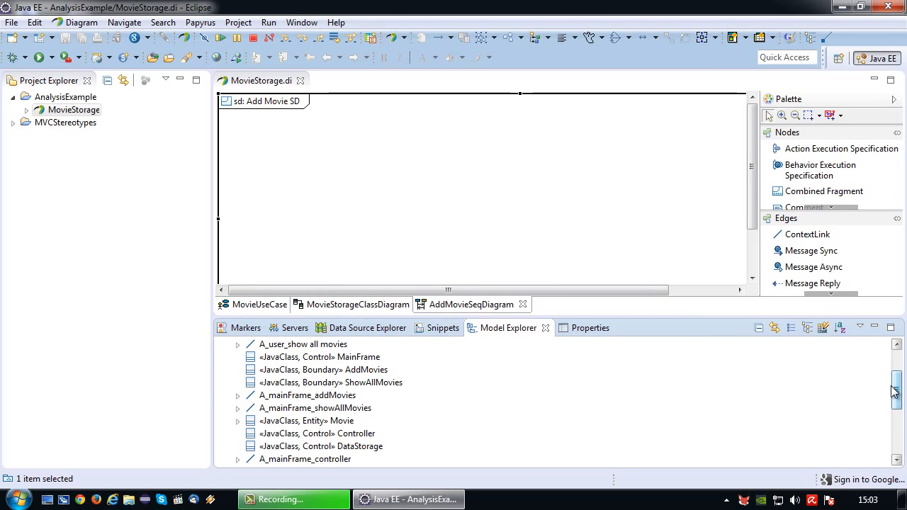
left_click_drag(895, 388, 886, 386)
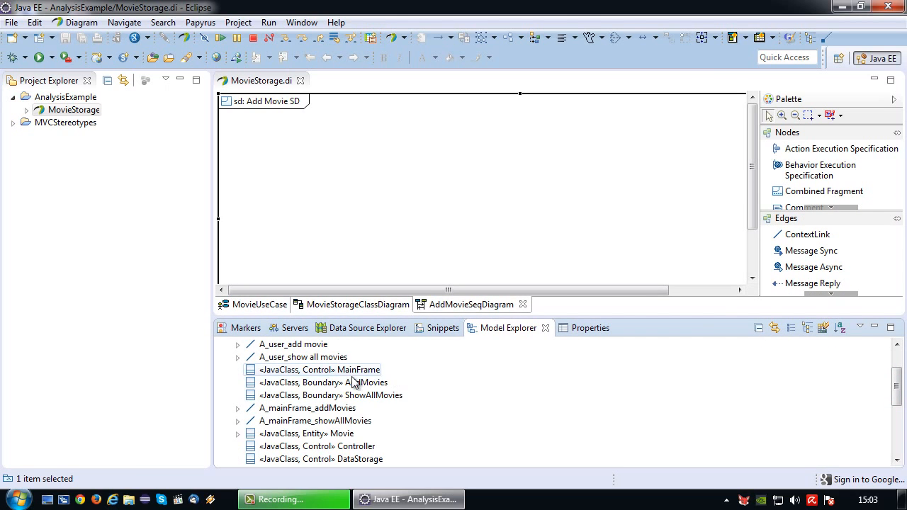
left_click_drag(350, 383, 301, 140)
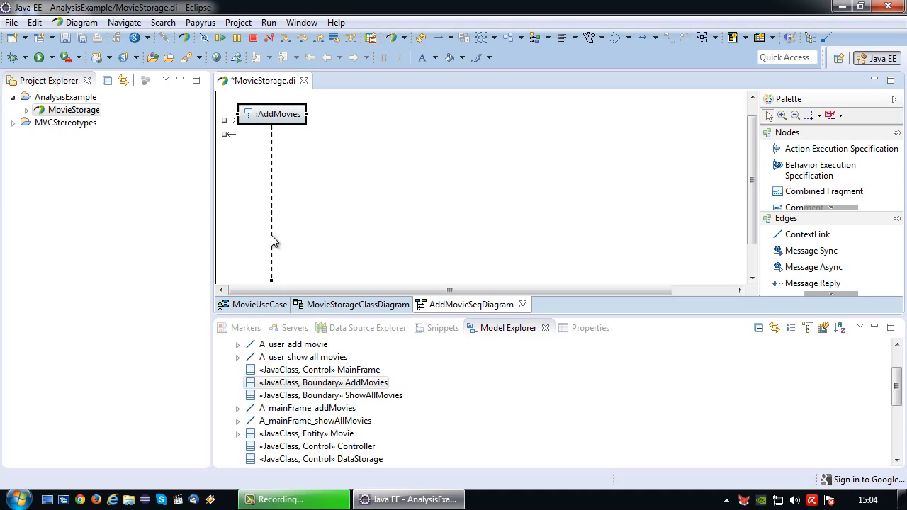
left_click(273, 141)
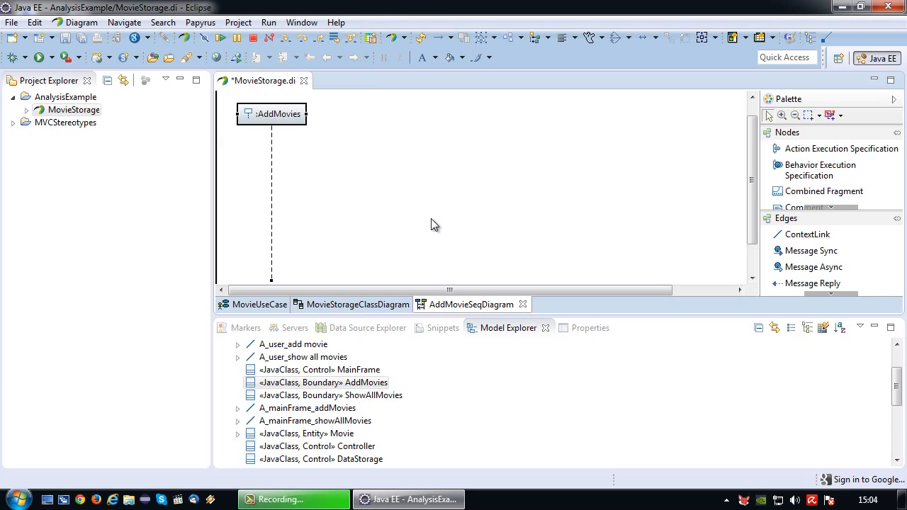
left_click_drag(336, 376, 394, 116)
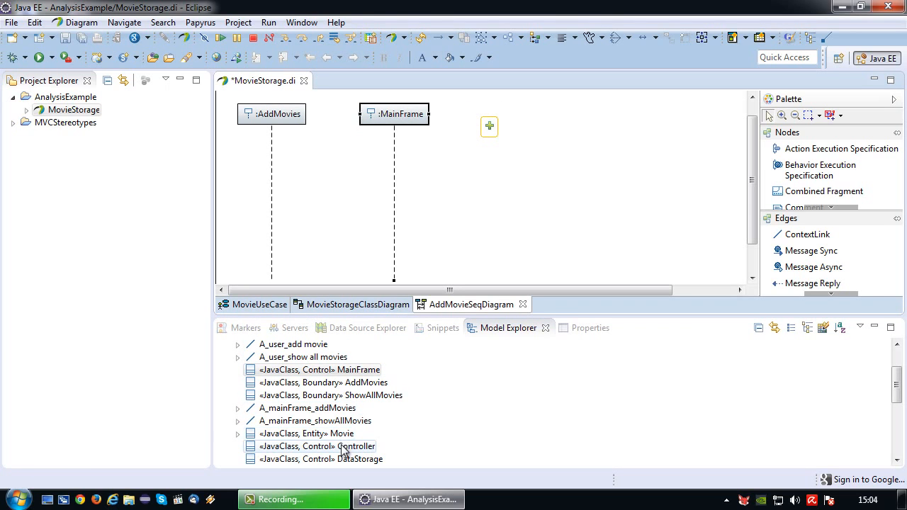
left_click_drag(344, 448, 486, 119)
Examine the objects and messages in AddMovieComDiagram, close it and return to the AddMovieSeqDiagram
left_click_drag(897, 390, 896, 424)
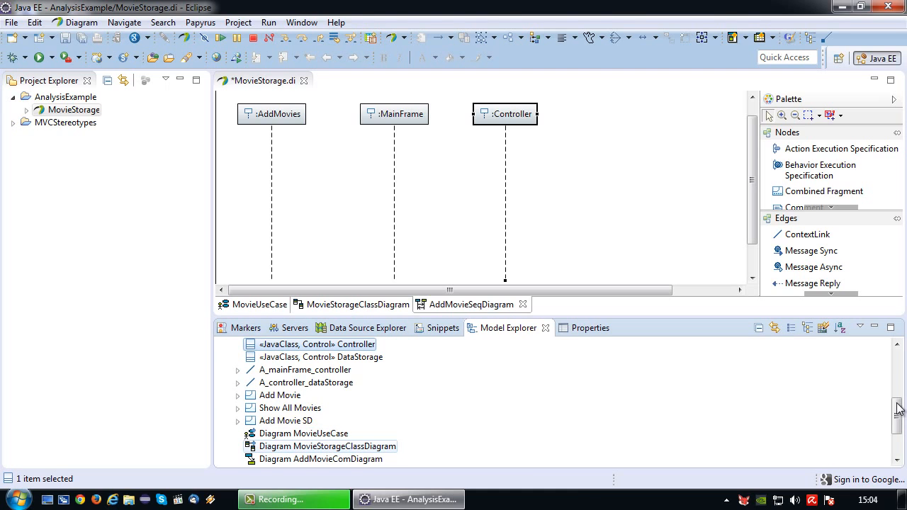
left_click_drag(896, 408, 897, 422)
double_click(374, 409)
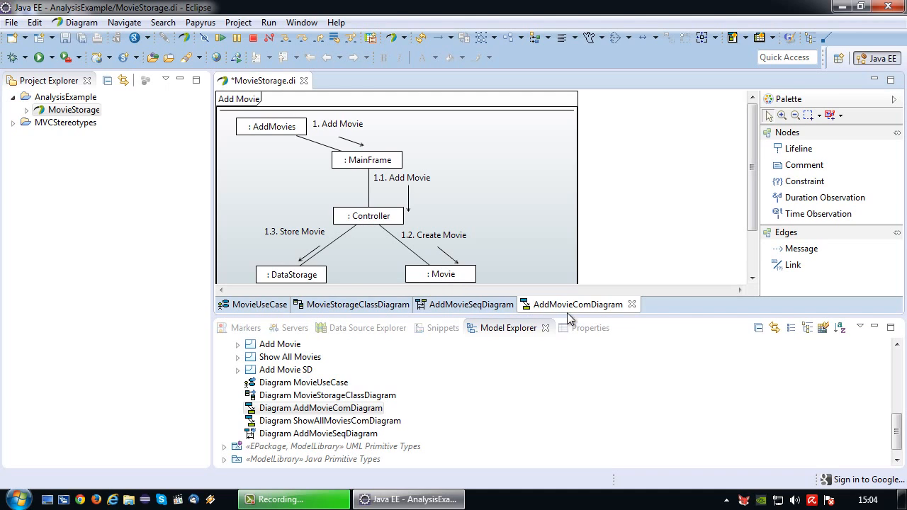
left_click(632, 305)
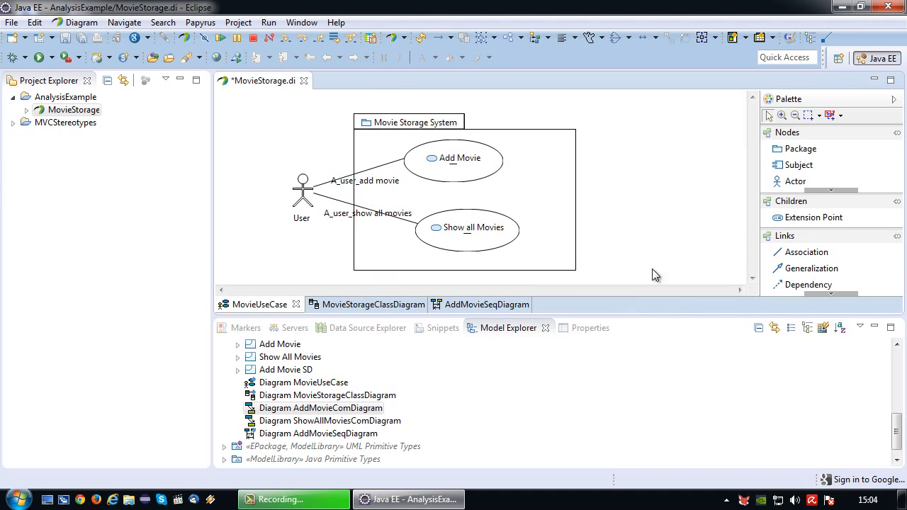
left_click(480, 305)
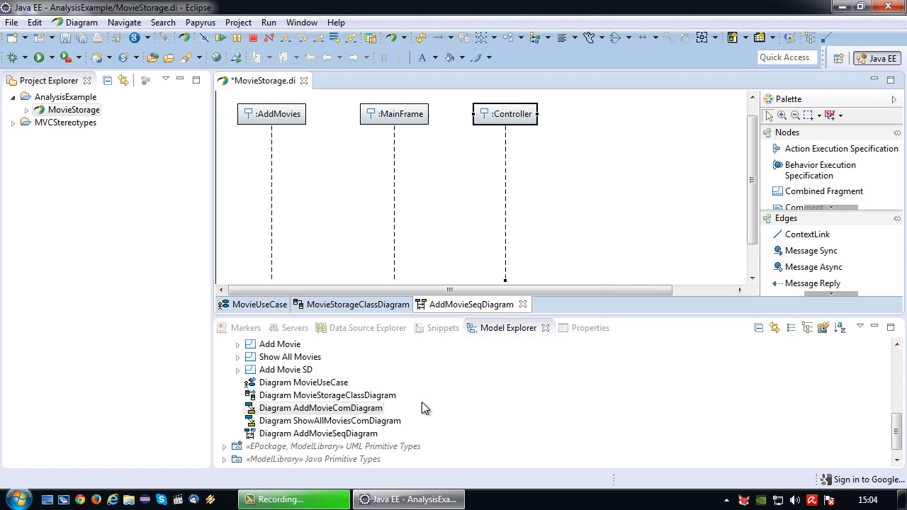
Add a DataStorage lifeline well apart from the Controller lifeline and save the model
left_click_drag(897, 429, 896, 414)
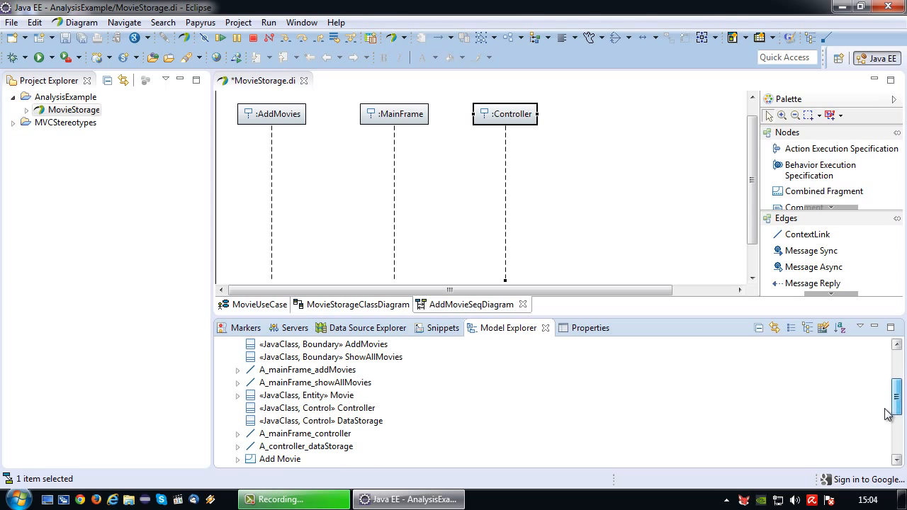
mouse_move(333, 421)
left_mouse_down()
mouse_move(444, 348)
mouse_move(644, 158)
mouse_move(666, 117)
mouse_move(648, 116)
left_mouse_up()
left_click(65, 38)
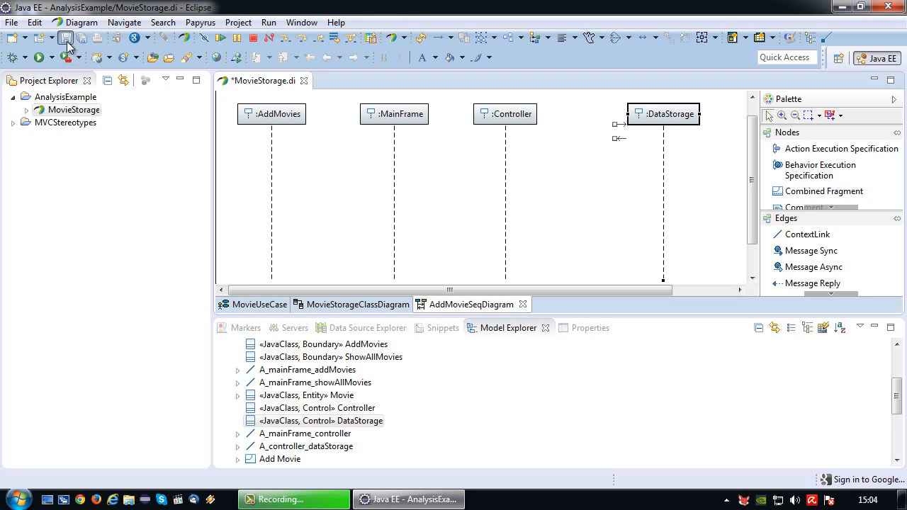
Place an Action Execution Specification on the AddMovies lifeline and stretch it over nearly the lifeline's whole length
left_click_drag(502, 313, 496, 363)
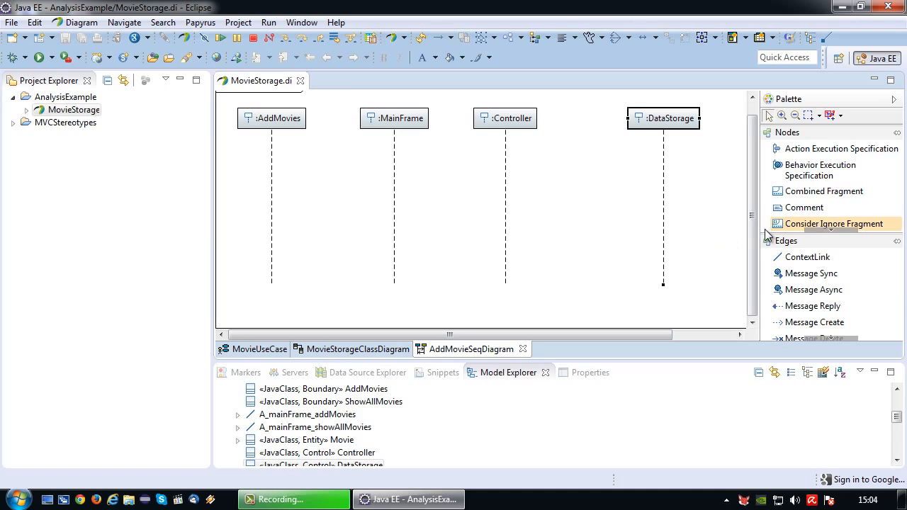
left_click_drag(752, 222, 753, 187)
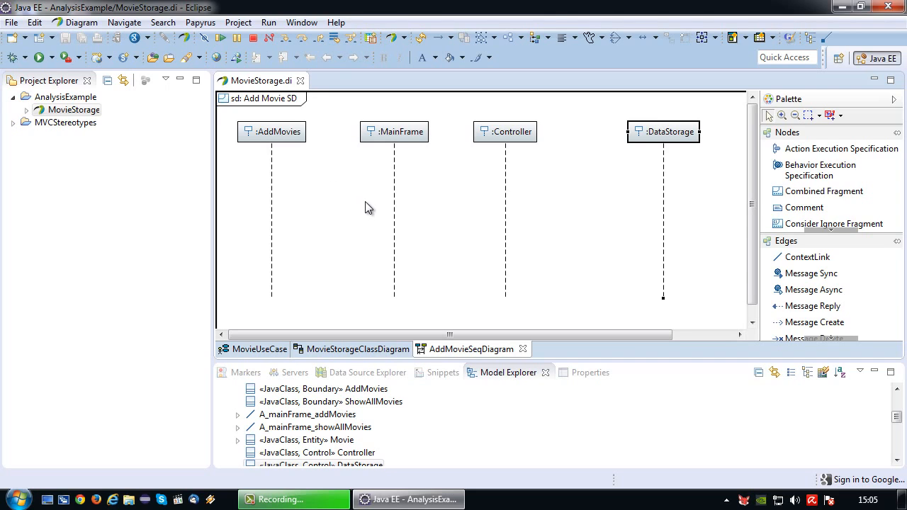
mouse_move(369, 201)
left_click(796, 148)
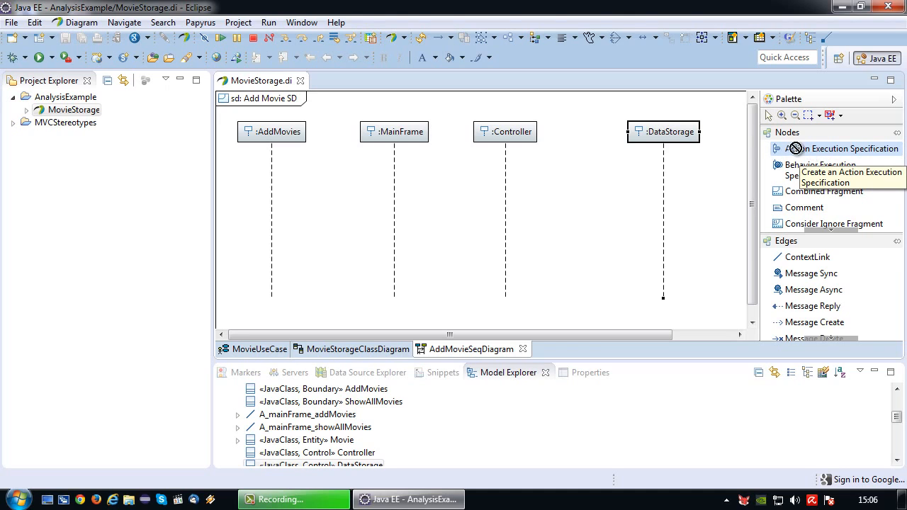
left_click(272, 161)
left_click_drag(271, 190, 270, 284)
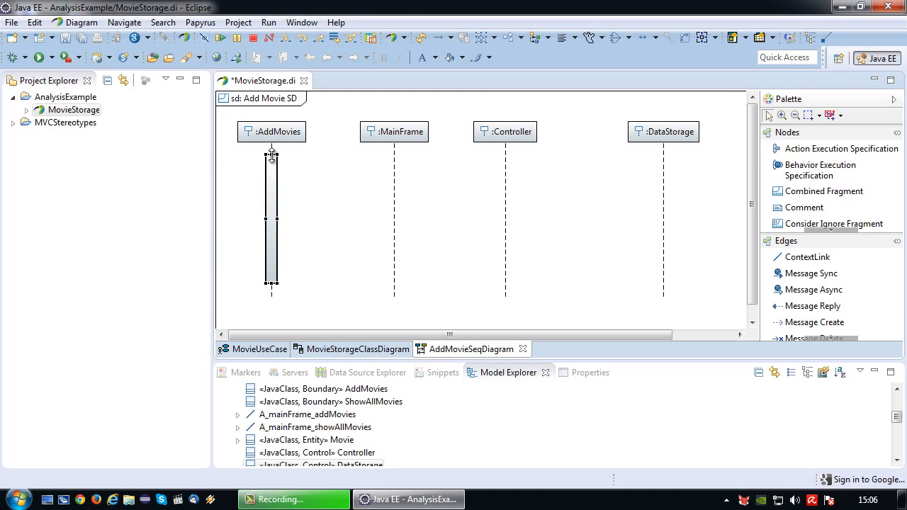
left_click_drag(271, 154, 271, 149)
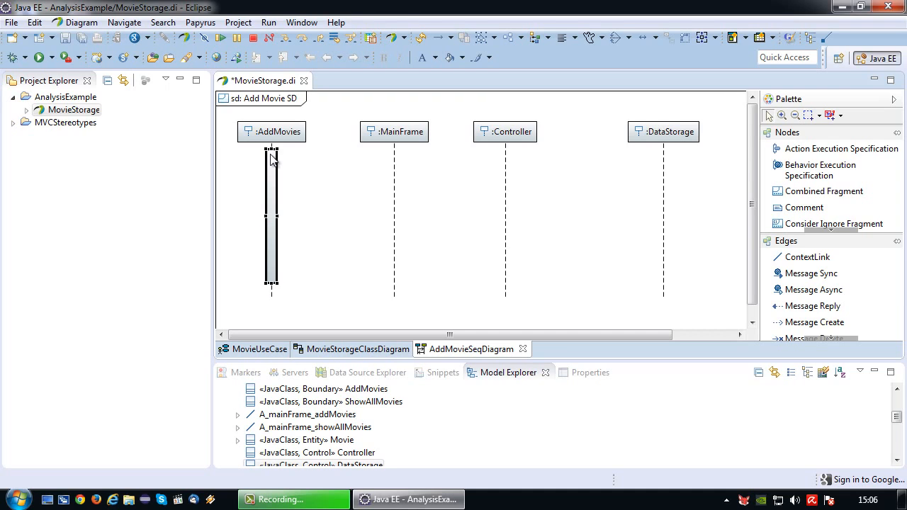
Draw a synchronous message from the upper part of the AddMovies execution specification to the MainFrame lifeline
mouse_move(272, 163)
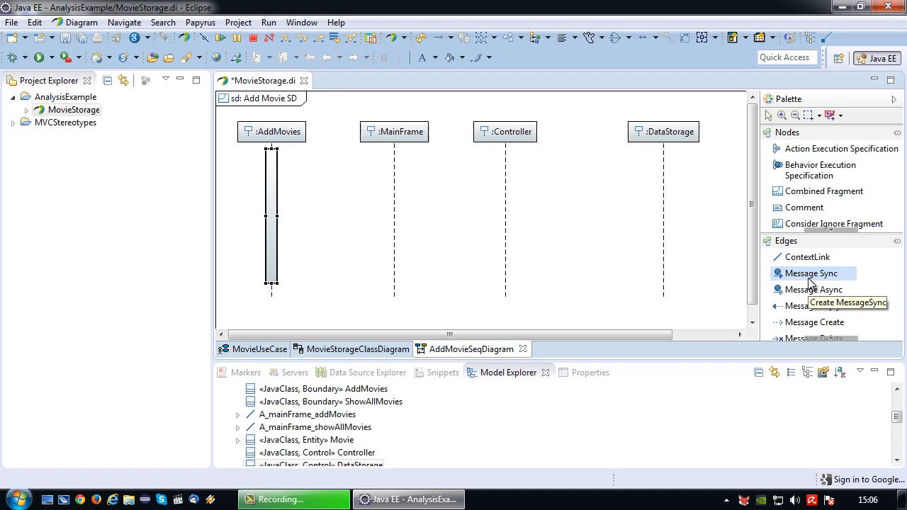
left_click(768, 277)
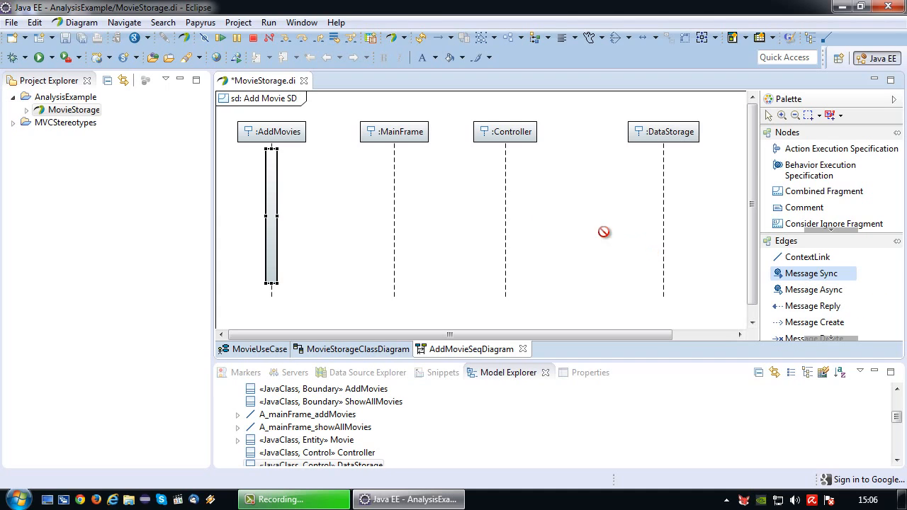
left_click(275, 162)
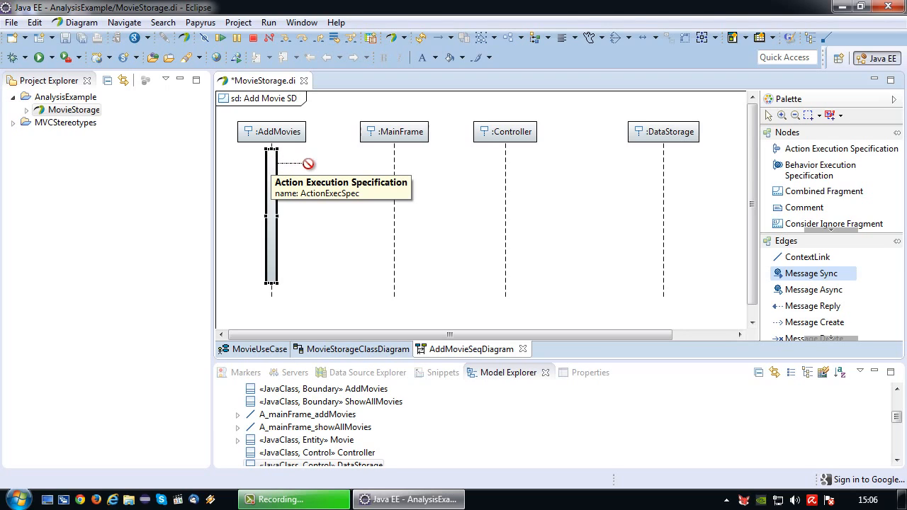
left_click(396, 159)
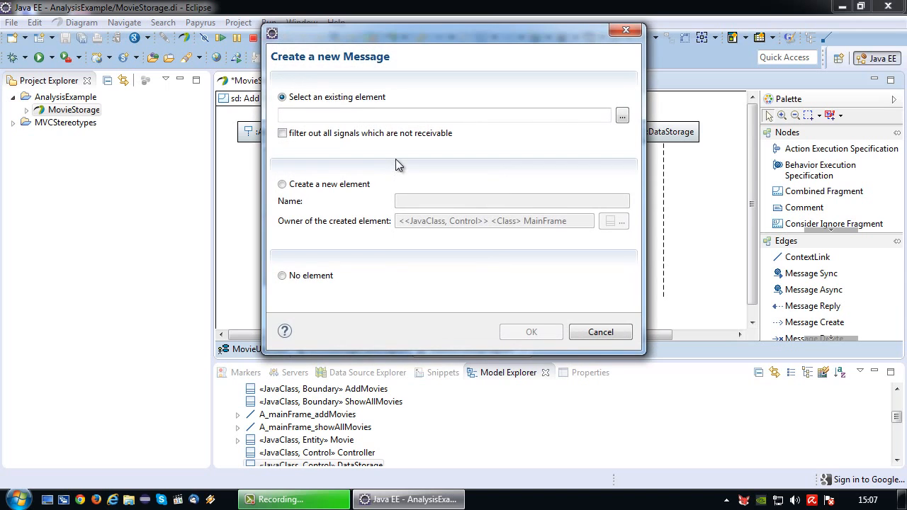
Define the message as a new element named getController, owned by the MainFrame class
left_click(282, 184)
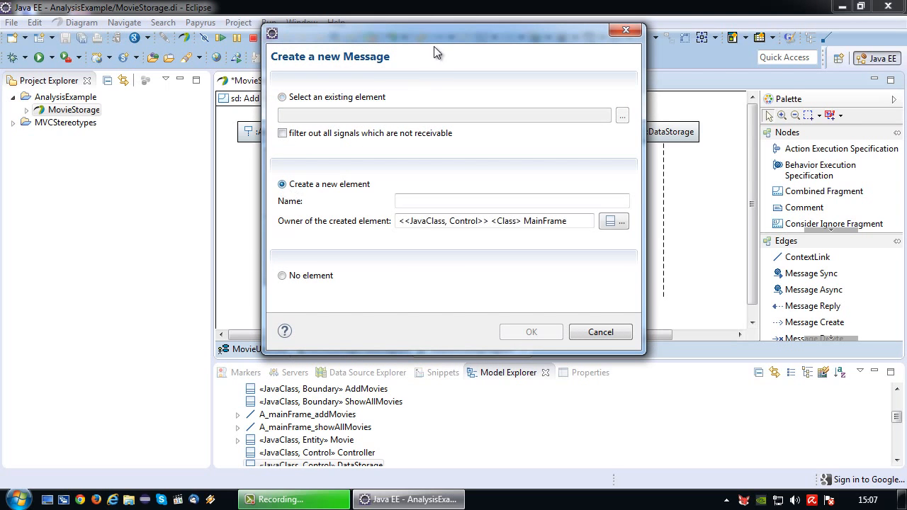
left_click_drag(436, 35, 575, 46)
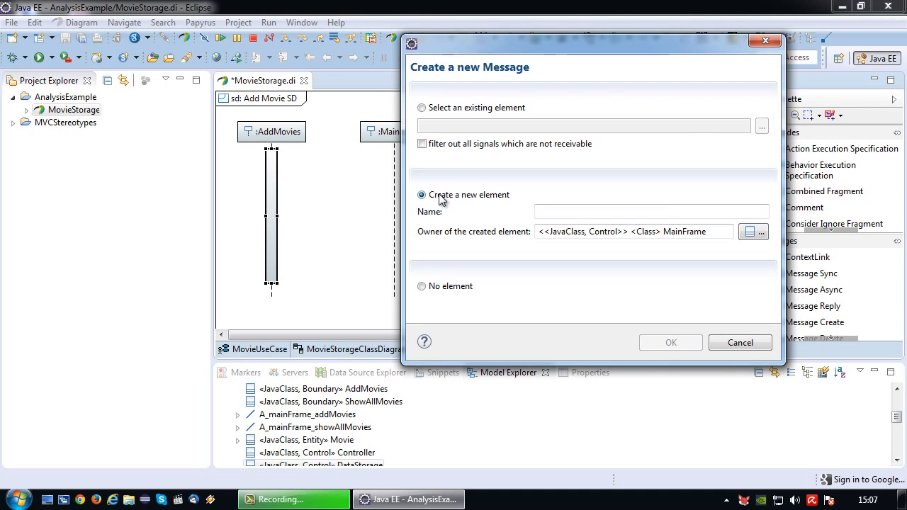
left_click(566, 213)
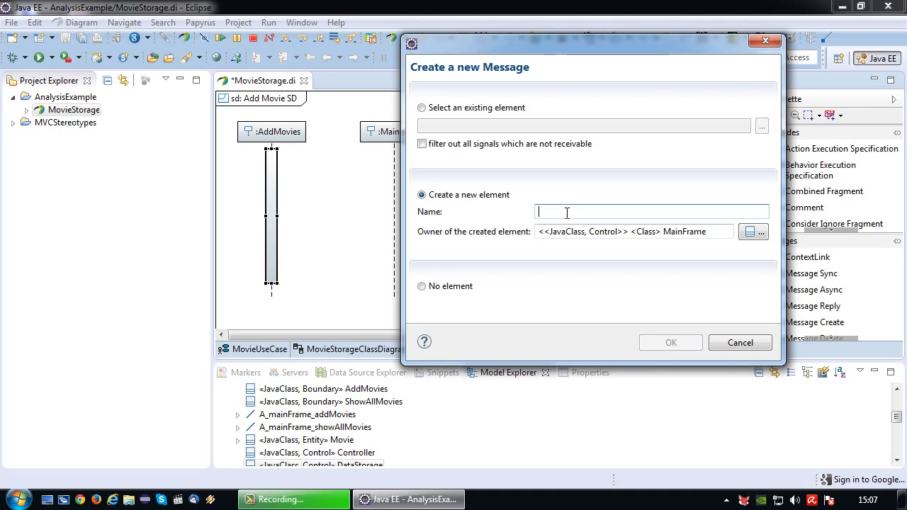
type("getCo")
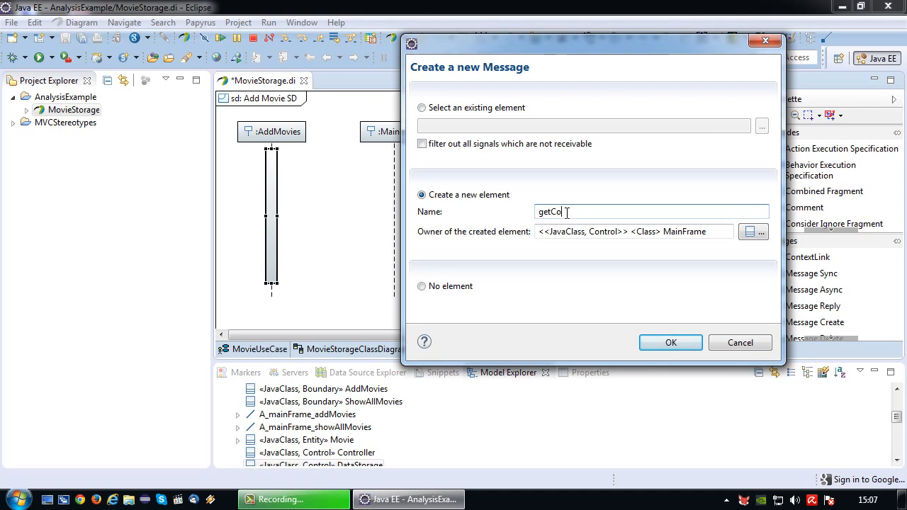
type("ntroller")
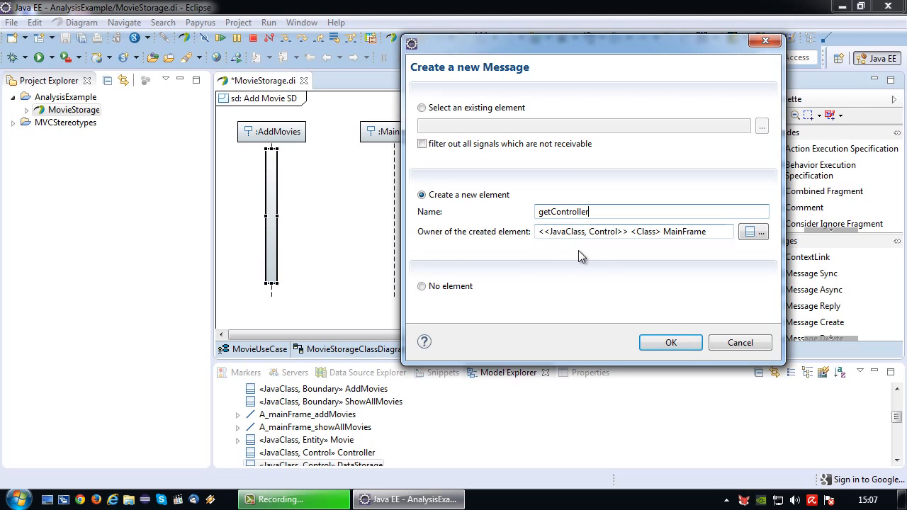
left_click(675, 340)
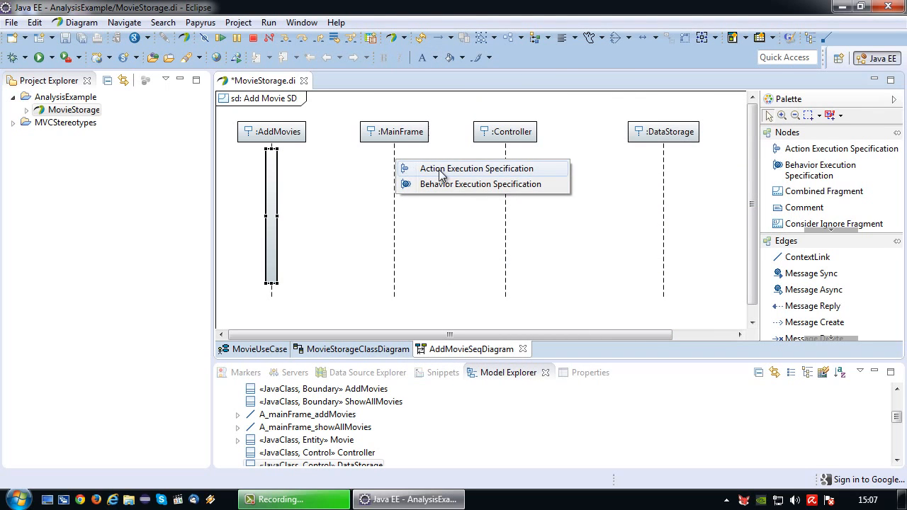
Let the message start an Action Execution Specification on MainFrame, accept the proposed message name and save the model
left_click(477, 170)
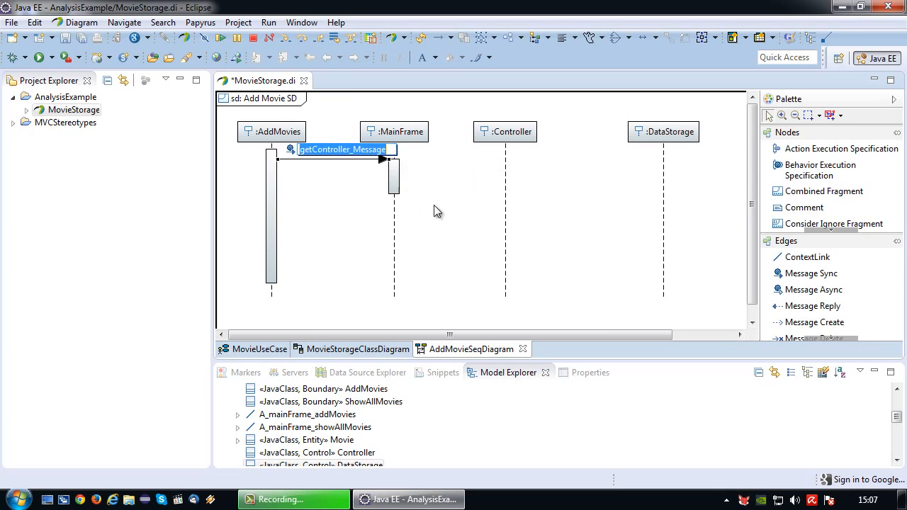
left_click(450, 213)
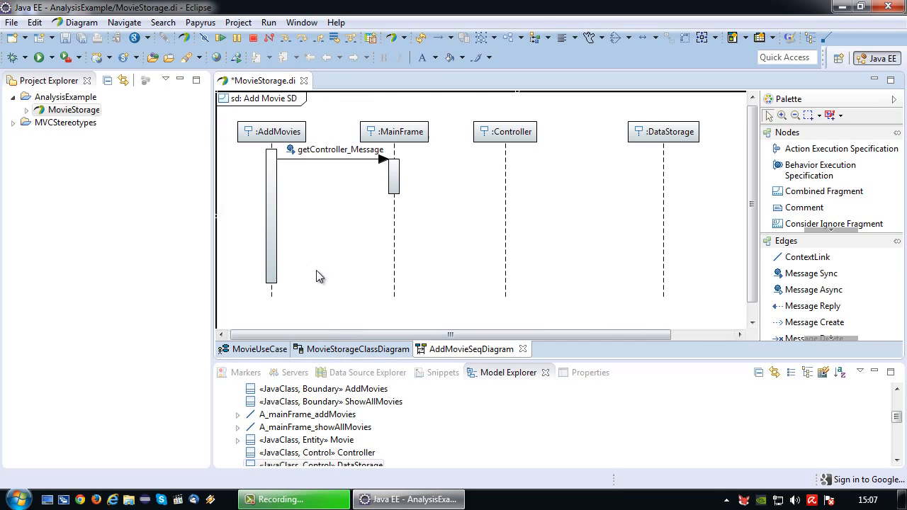
left_click(81, 37)
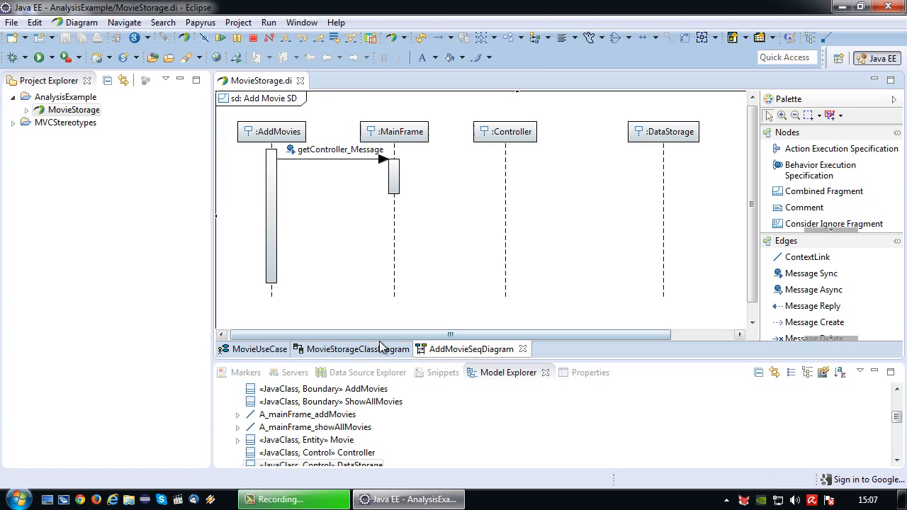
Consult the MovieStorageClassDiagram and, back in the sequence diagram, shorten the message name to "getController" in its properties
left_click(344, 351)
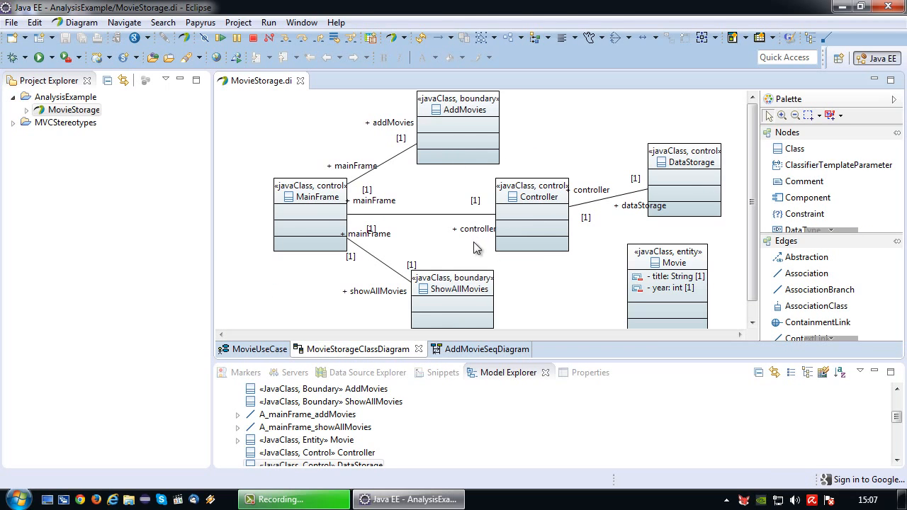
left_click(488, 350)
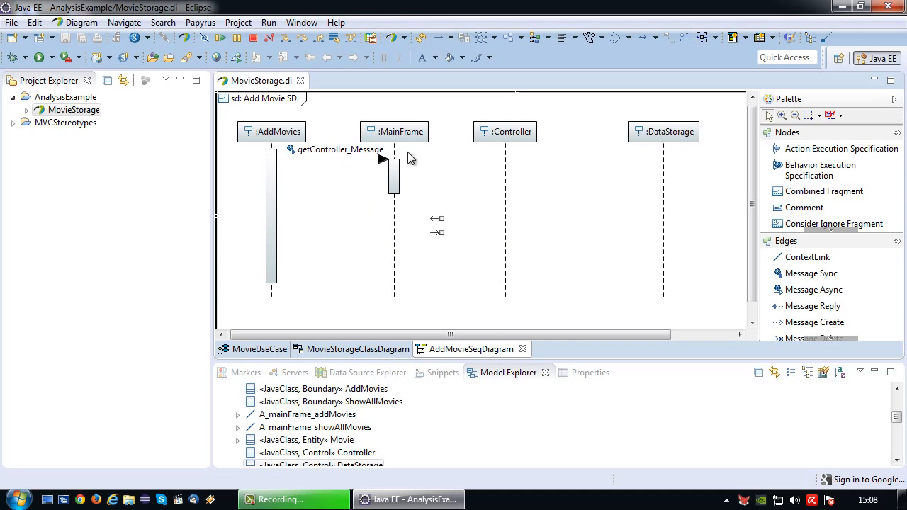
double_click(339, 150)
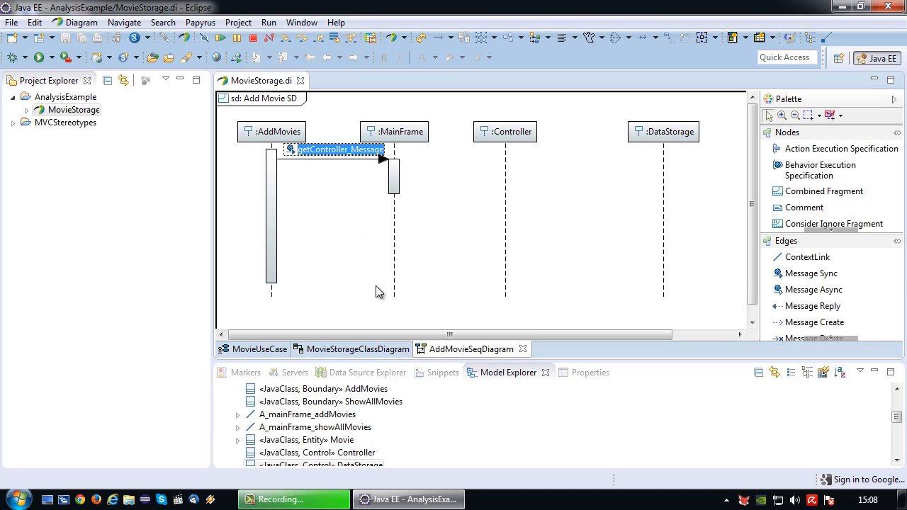
left_click(578, 374)
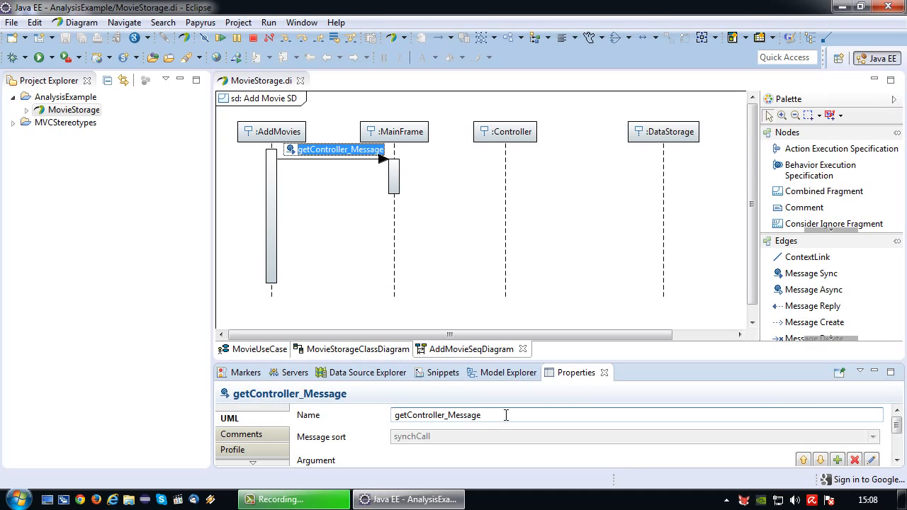
left_click_drag(506, 415, 446, 426)
key("BackSpace")
key("Return")
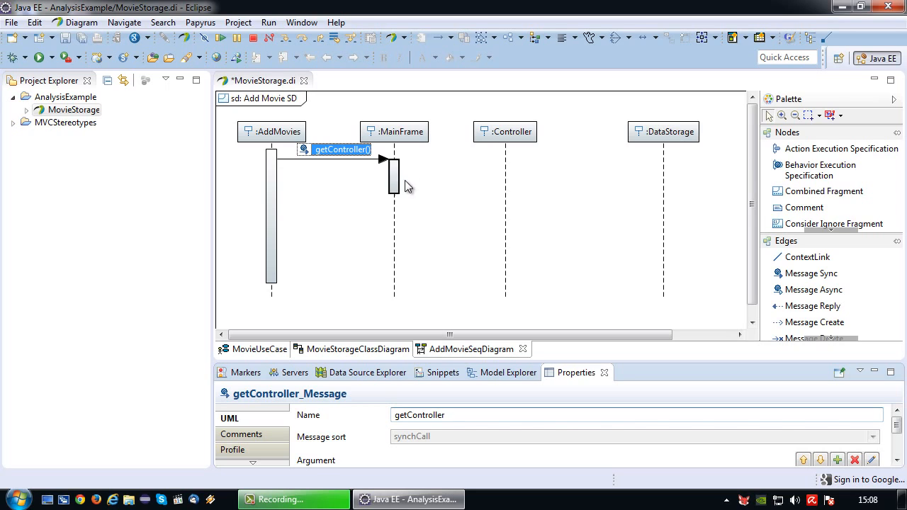
Shorten the execution specification on the MainFrame lifeline slightly by raising its lower end
left_click(465, 93)
left_click(288, 159)
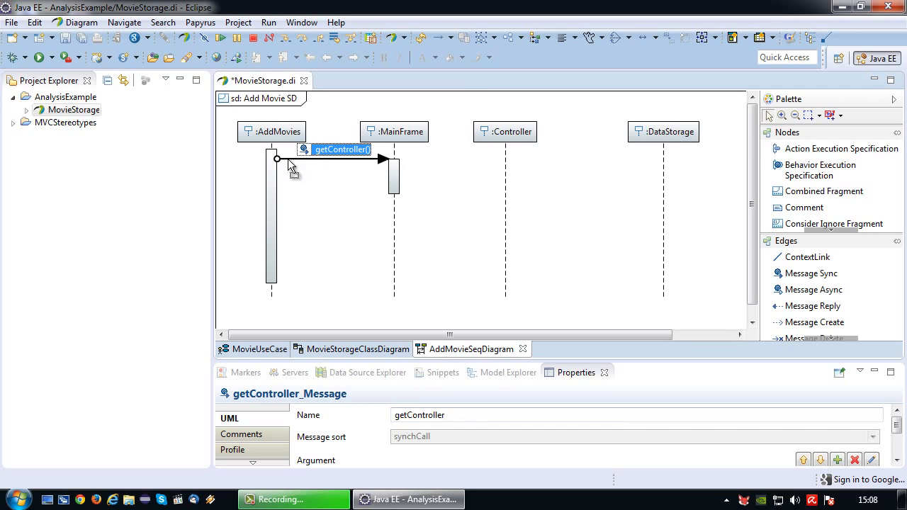
left_click(394, 181)
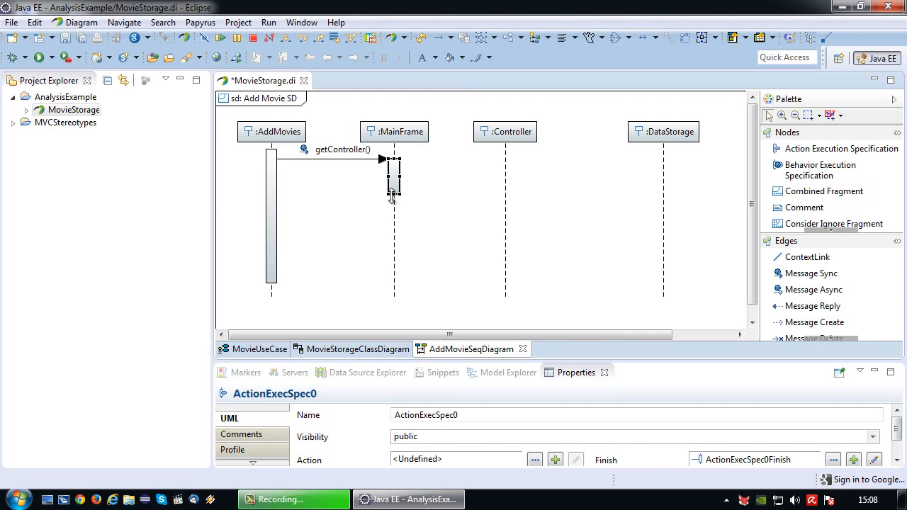
left_click_drag(395, 190, 395, 183)
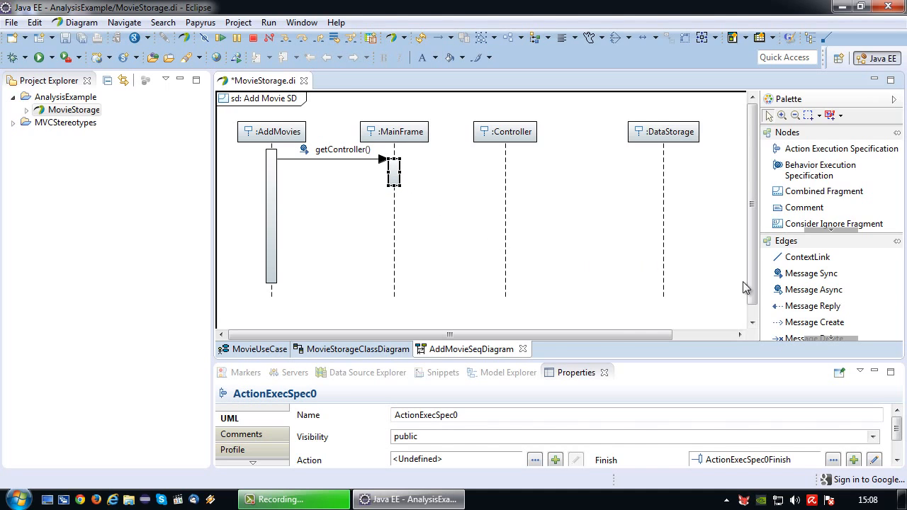
Draw a reply message from the lower end of MainFrame's execution specification to AddMovies' one, using the existing operation getController
left_click(799, 305)
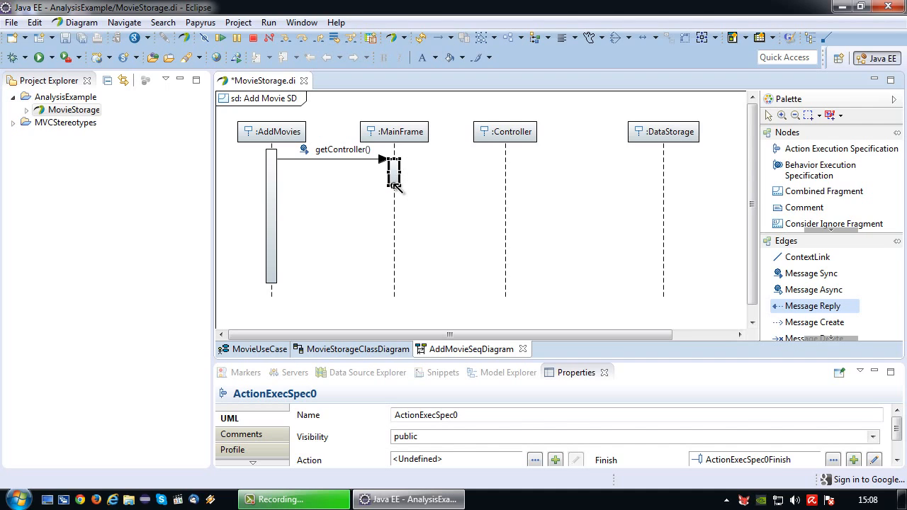
left_click_drag(395, 186, 274, 192)
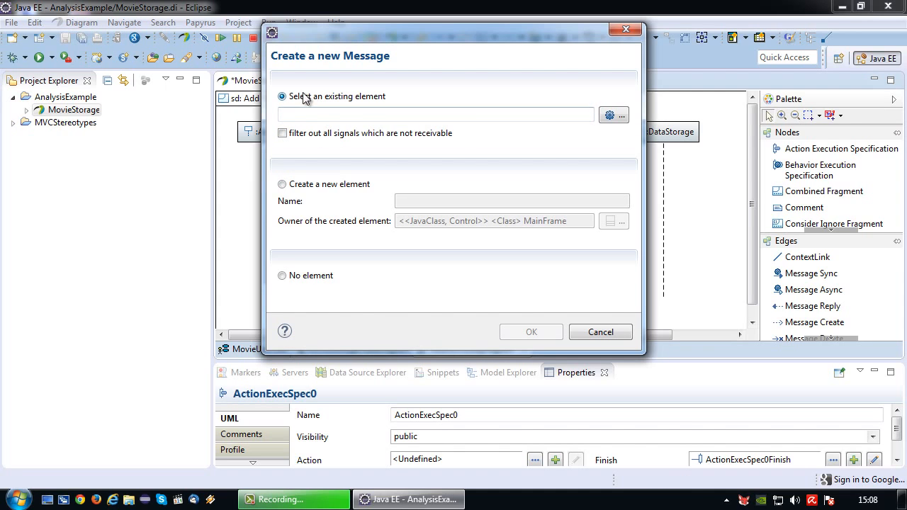
left_click(612, 115)
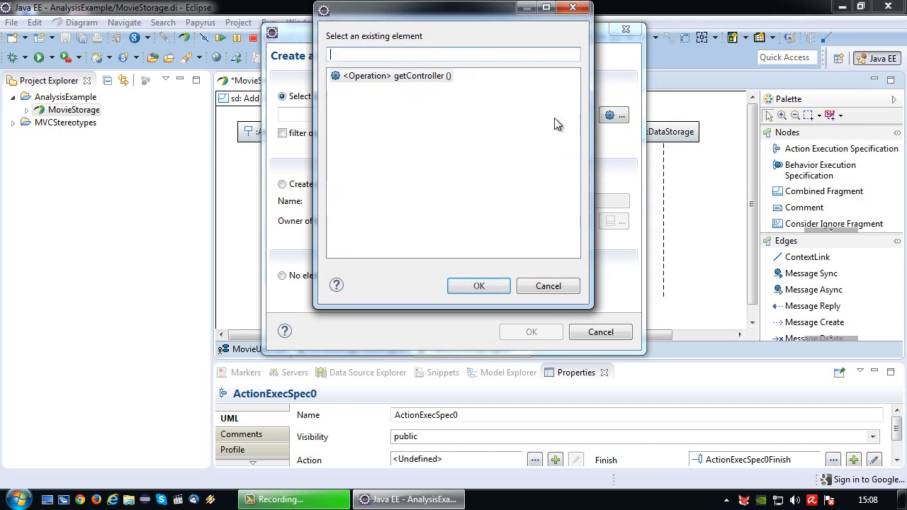
left_click(418, 78)
double_click(418, 76)
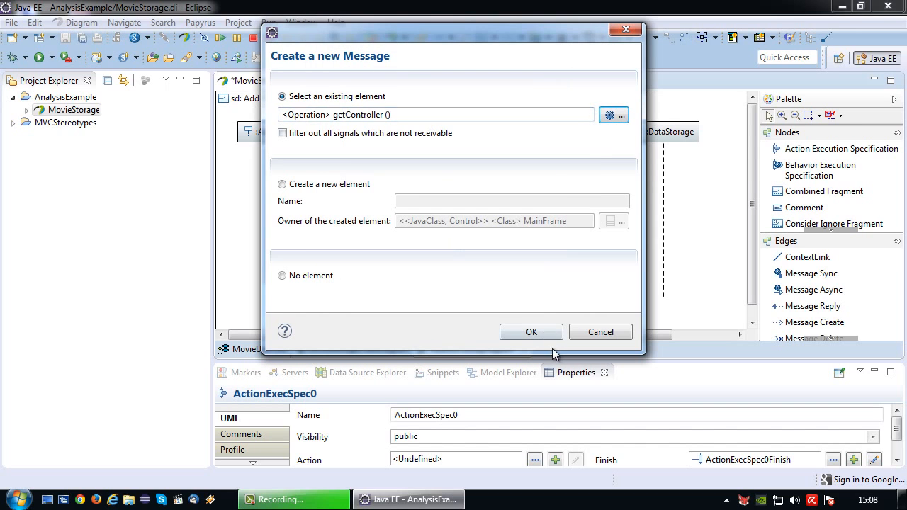
left_click(547, 339)
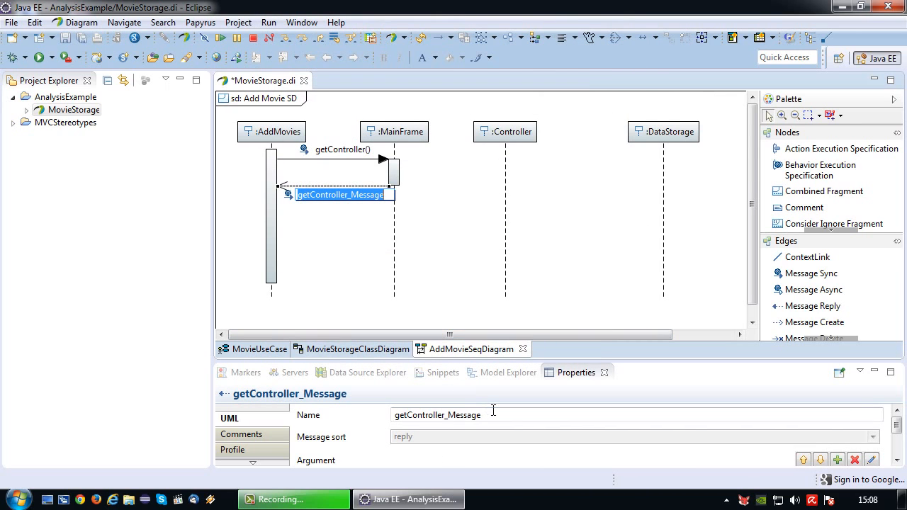
Rename the reply message to "getController_Result" in its properties and save the model
left_click_drag(493, 413, 465, 413)
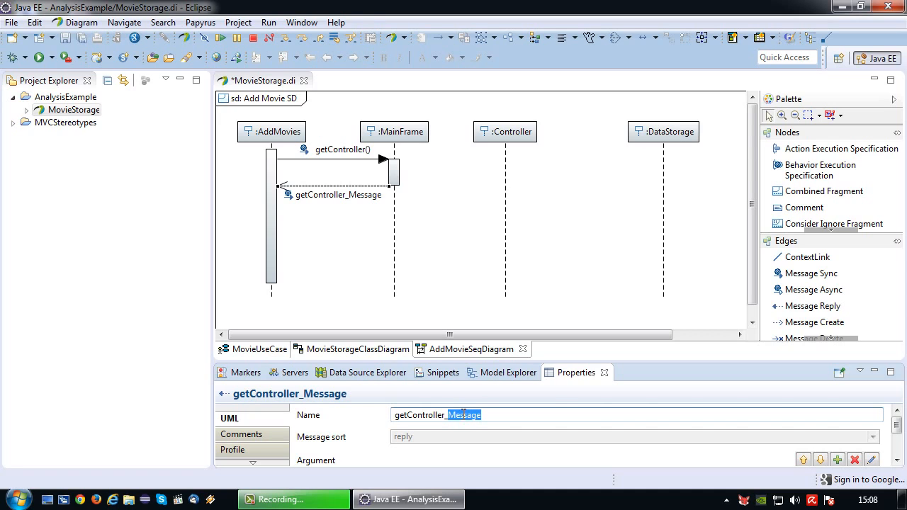
type("Res")
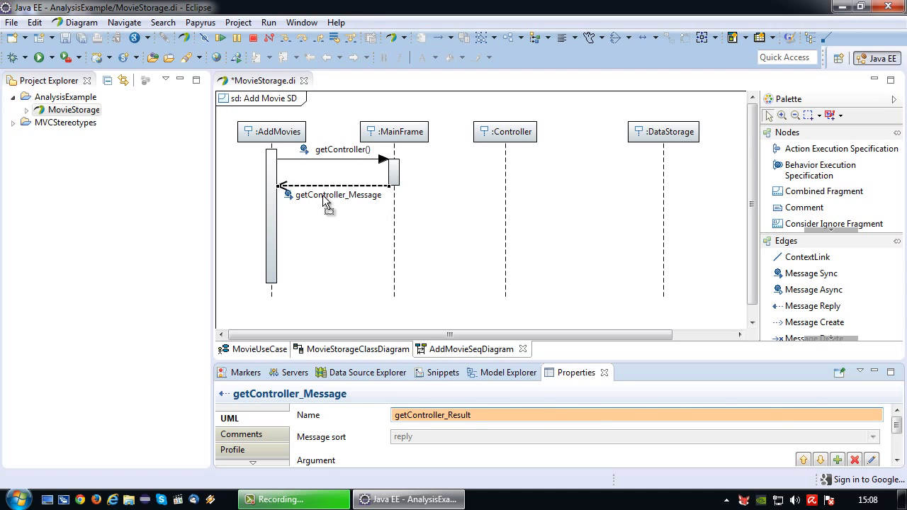
type("ult")
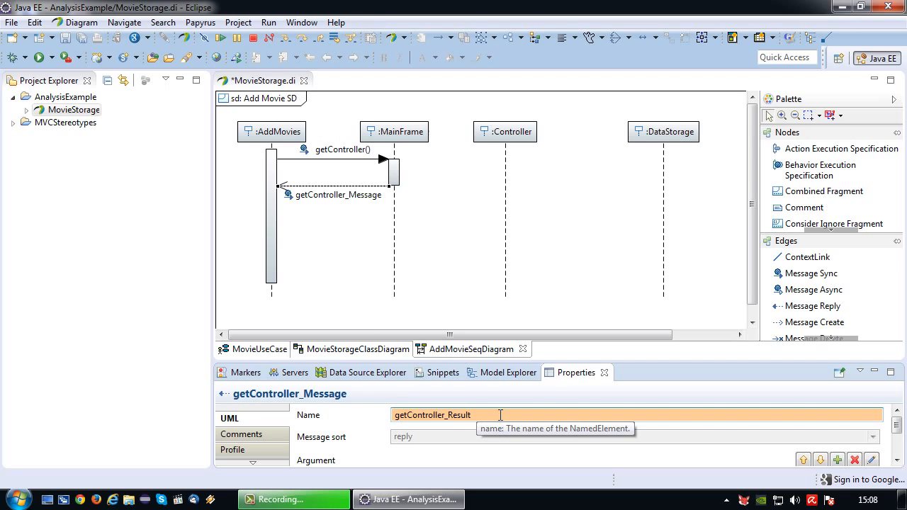
key("Return")
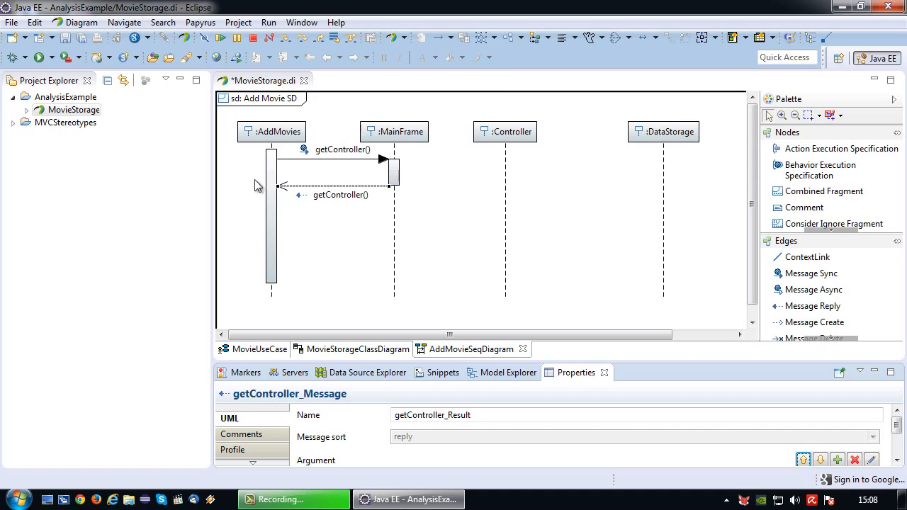
left_click(559, 90)
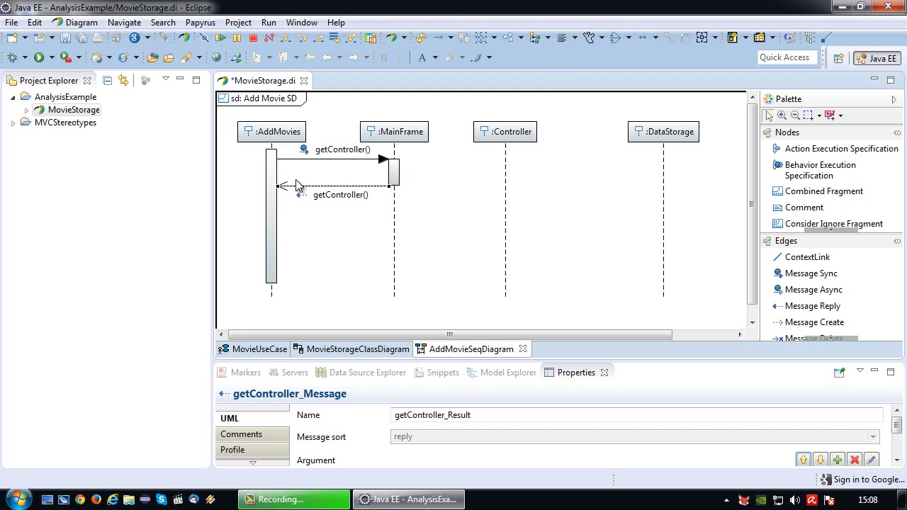
left_click(270, 134)
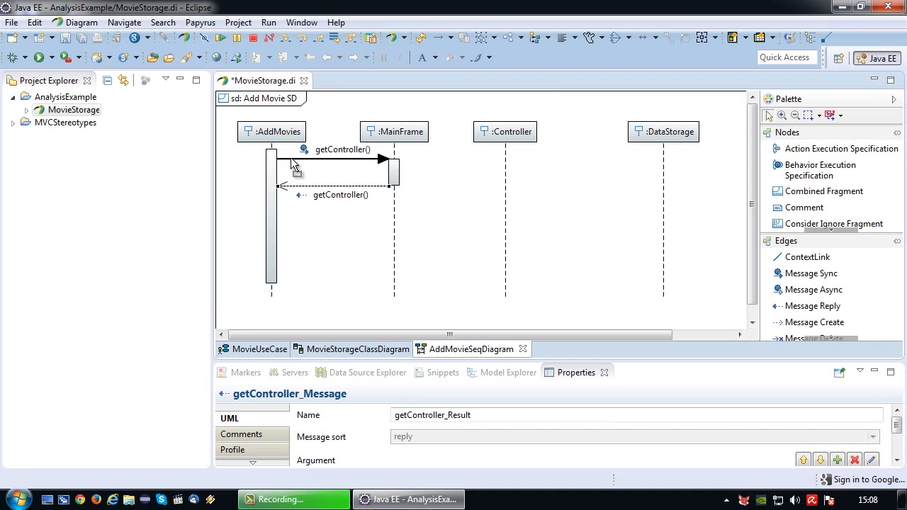
left_click(411, 139)
left_click(390, 170)
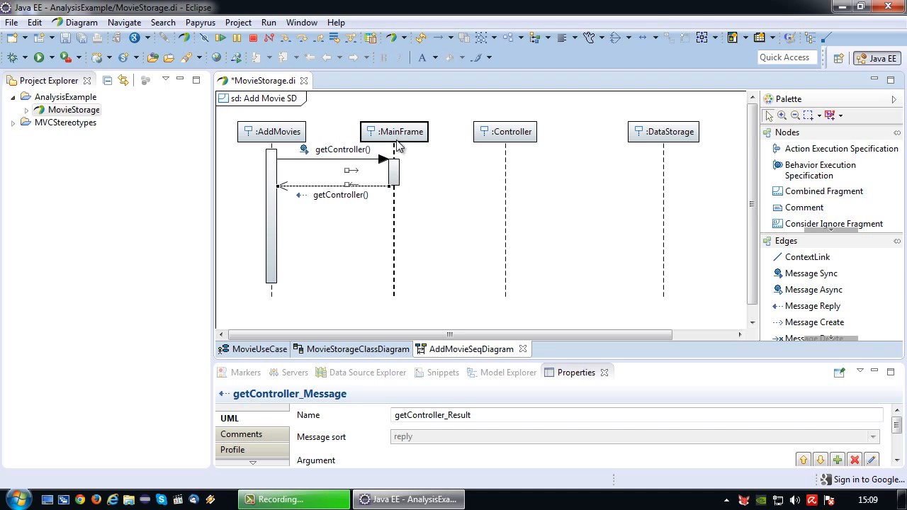
left_click(356, 186)
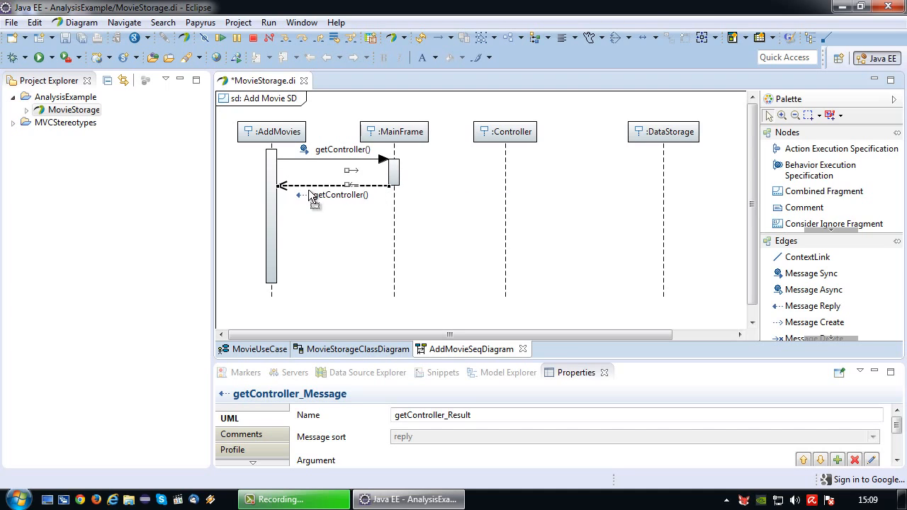
left_click(333, 216)
left_click(82, 38)
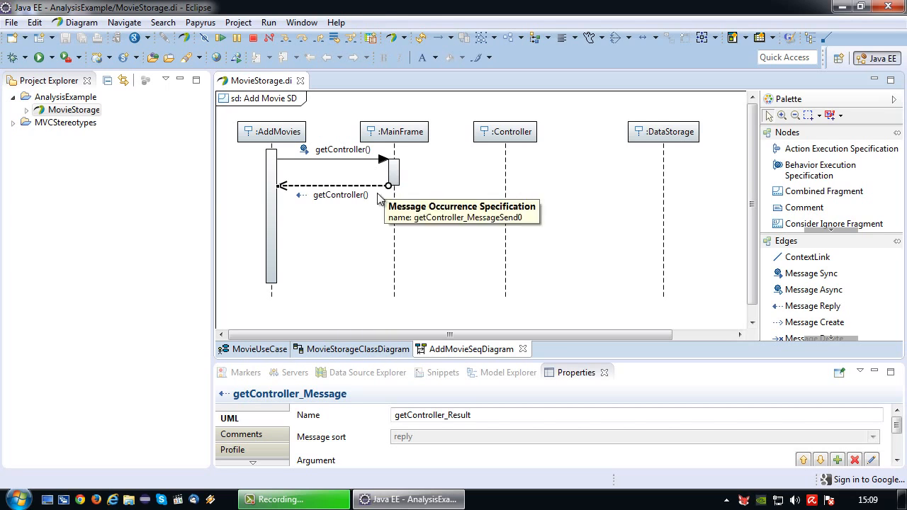
In the MovieStorageClassDiagram, show the getController operation in the MainFrame class and move the class slightly to the left
left_click(369, 354)
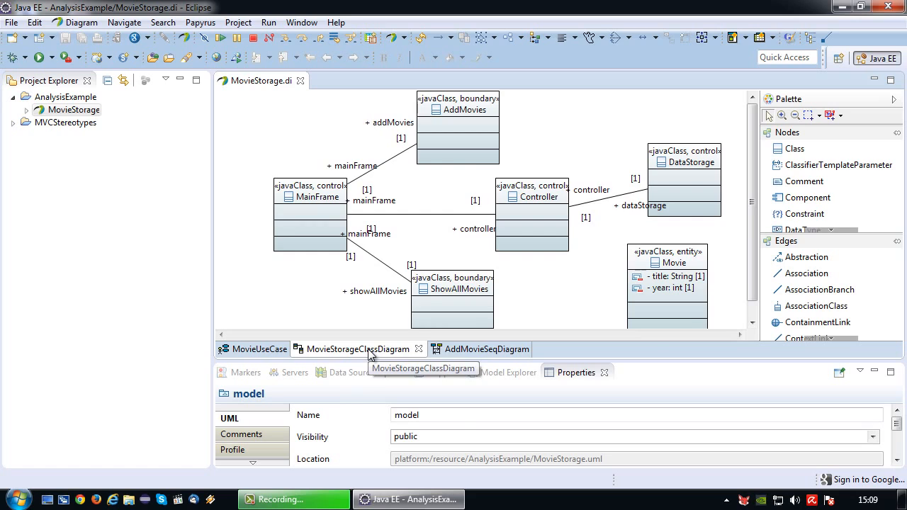
left_click(467, 349)
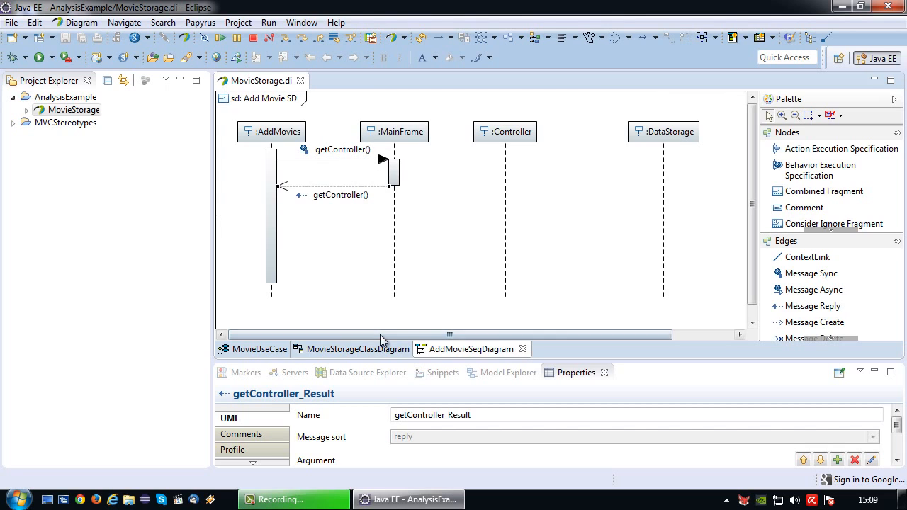
left_click(365, 350)
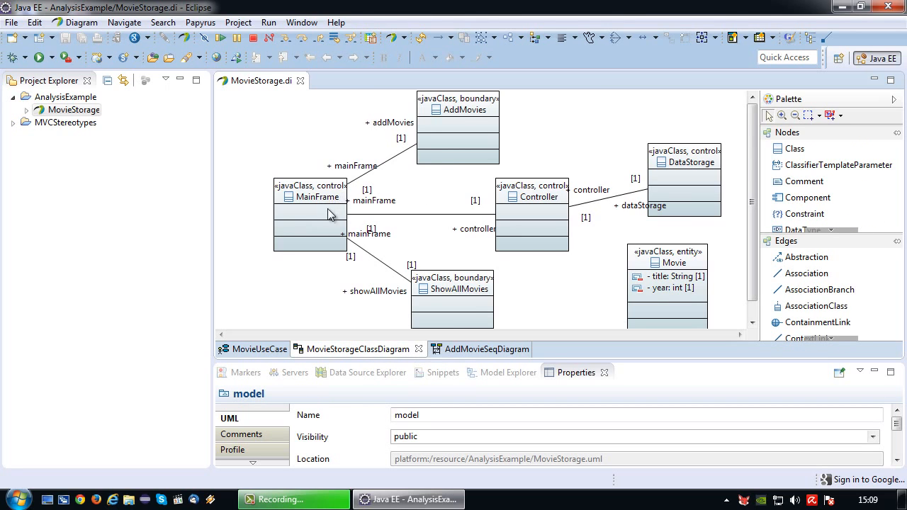
left_click(300, 211)
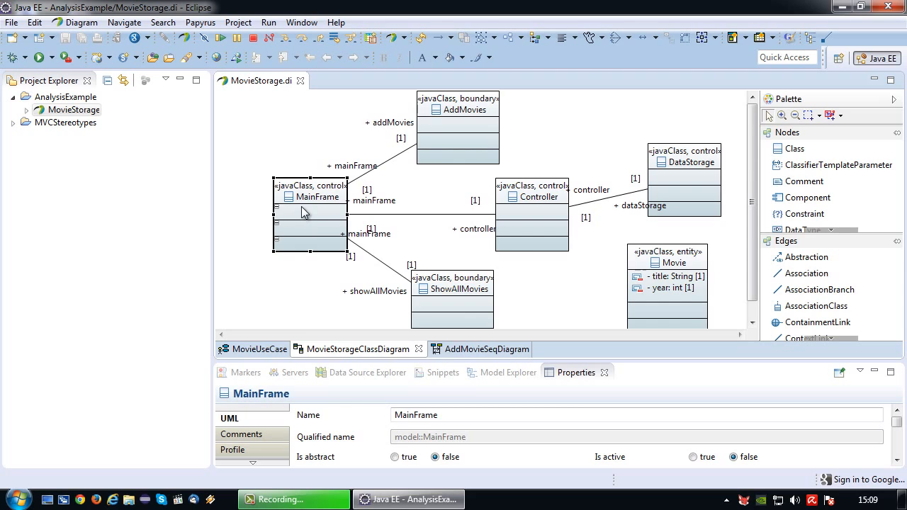
right_click(301, 211)
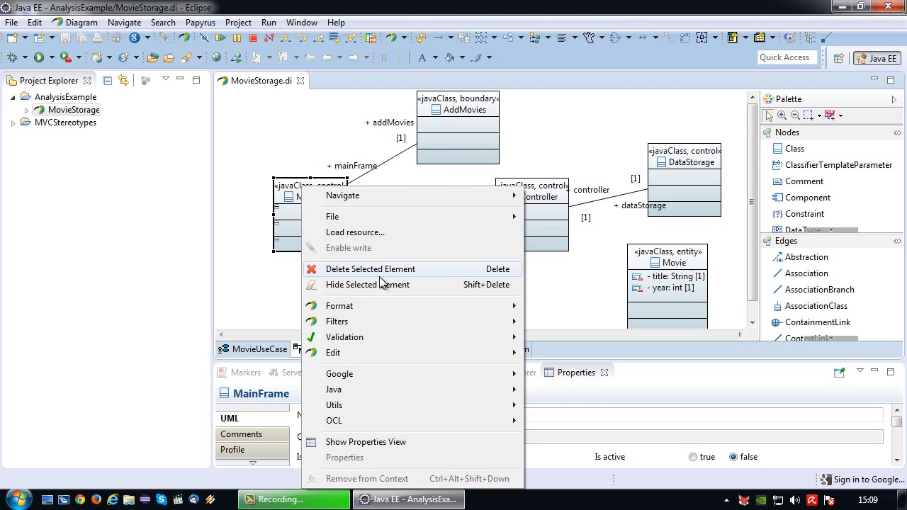
mouse_move(373, 321)
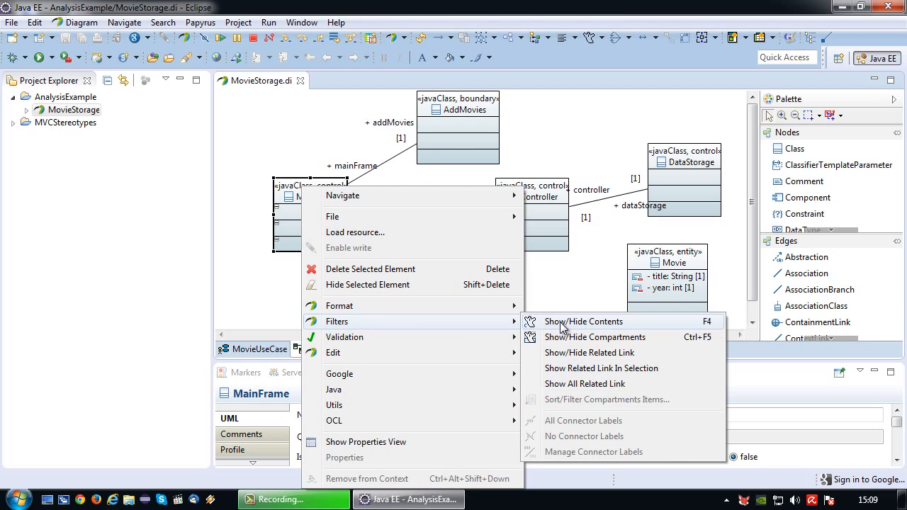
left_click(583, 322)
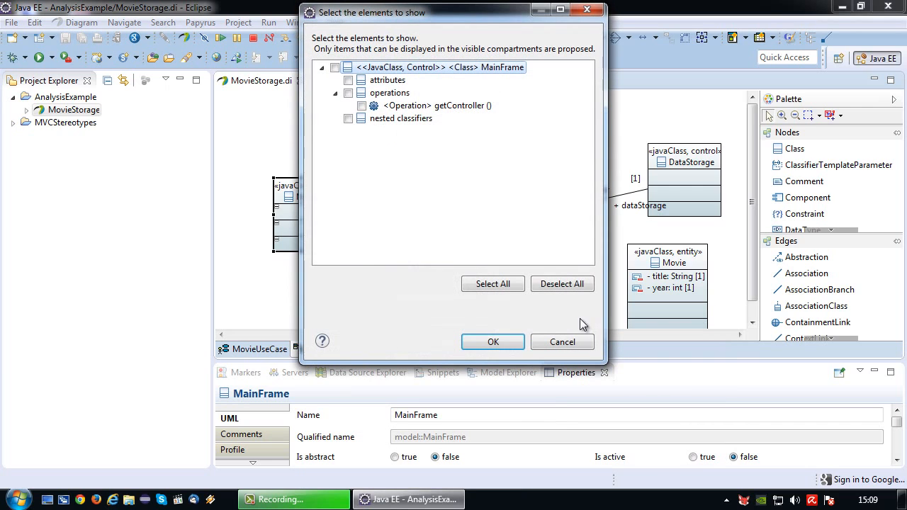
left_click(362, 105)
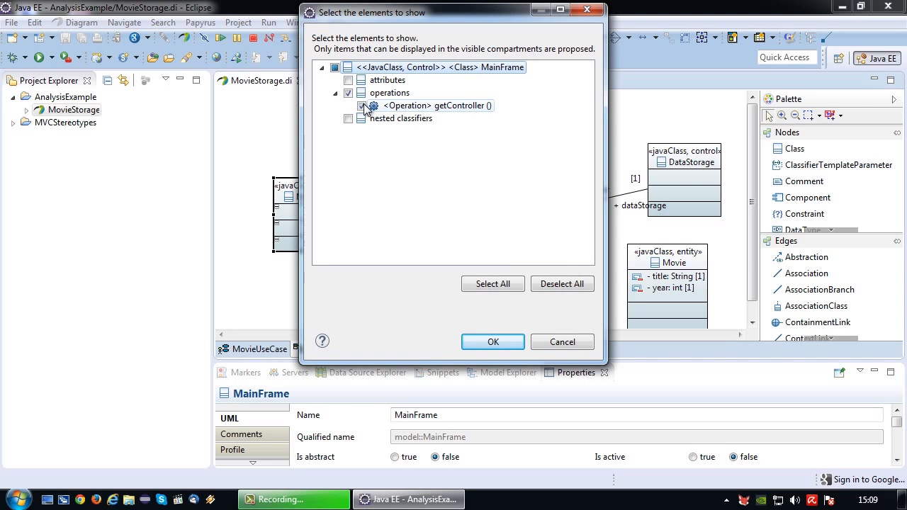
left_click(502, 343)
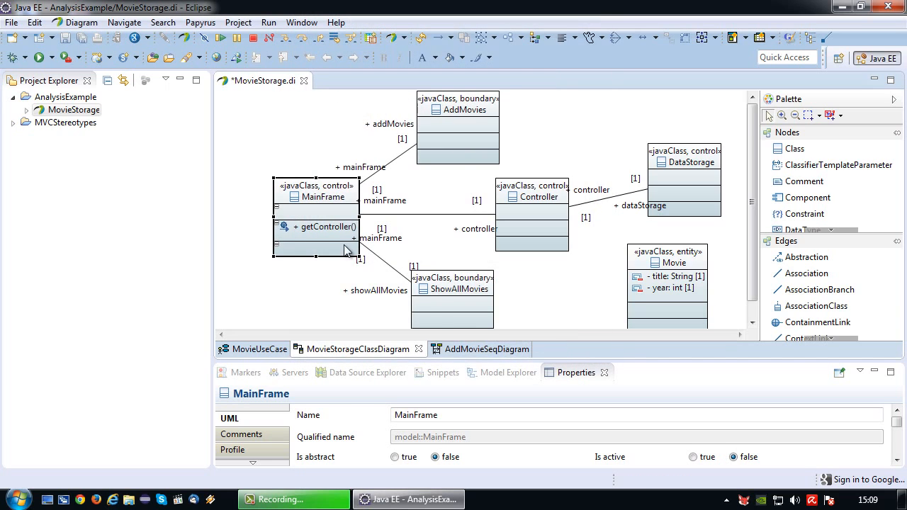
left_click_drag(322, 189, 303, 189)
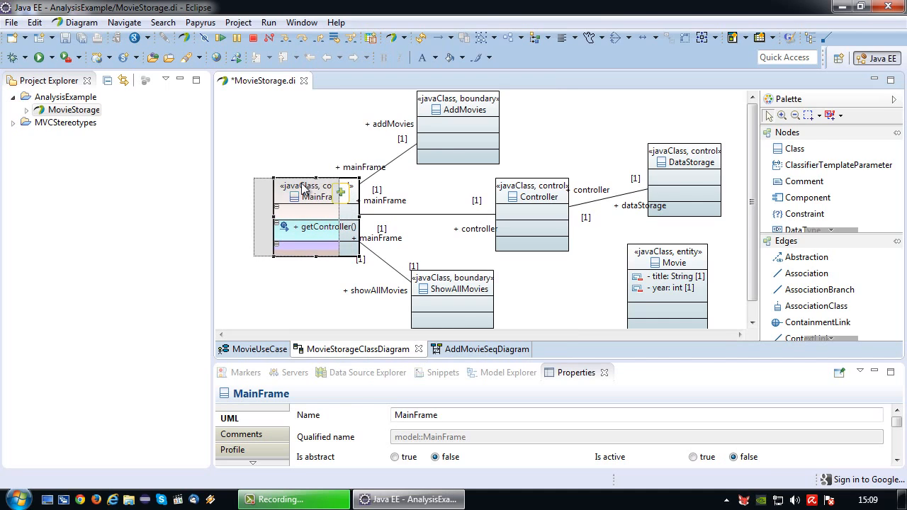
Create a new owned parameter named "result" for MainFrame's getController operation
left_click(317, 232)
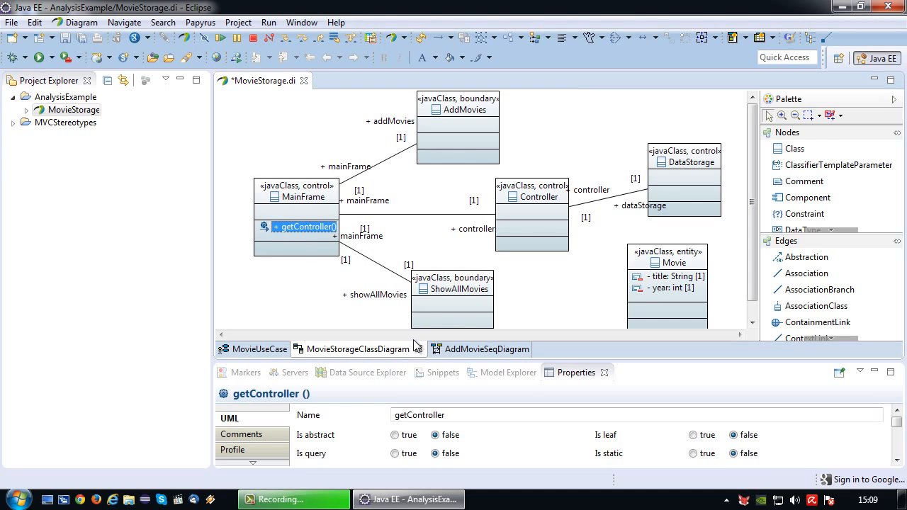
left_click_drag(416, 354, 417, 302)
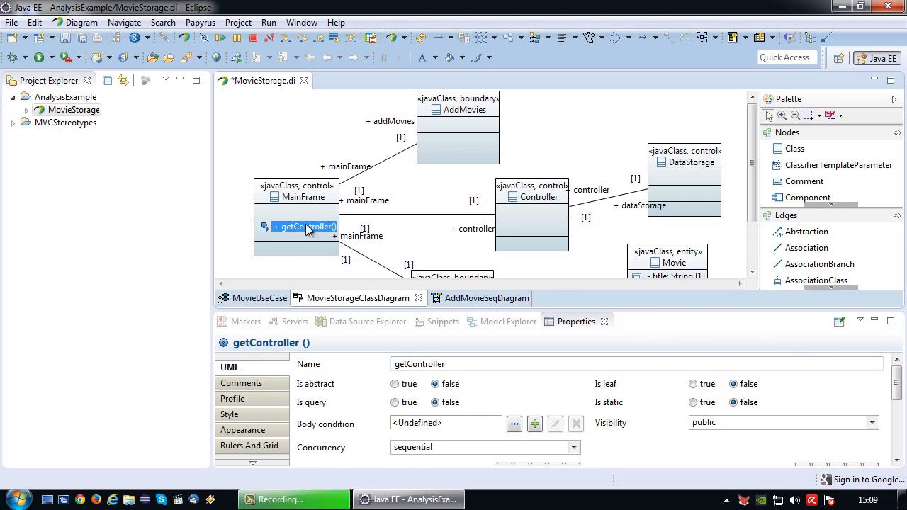
left_click_drag(896, 386, 901, 415)
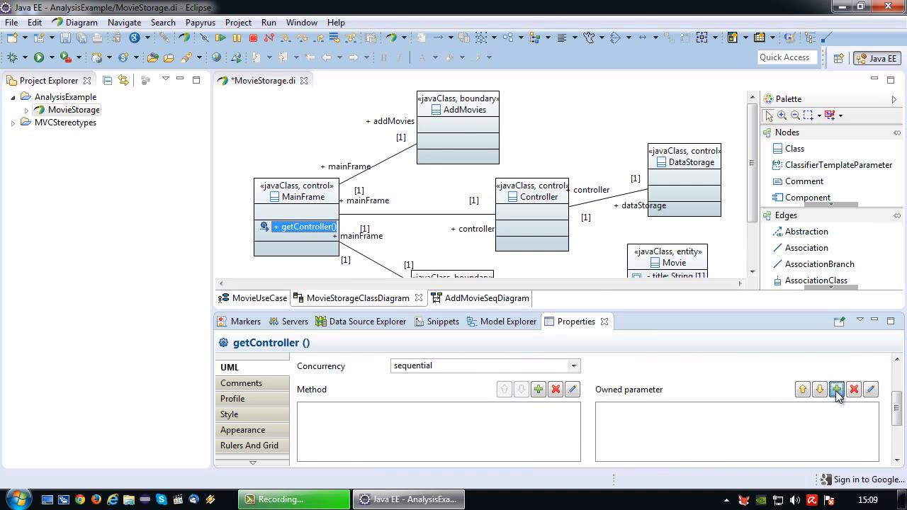
left_click(836, 391)
left_click(489, 232)
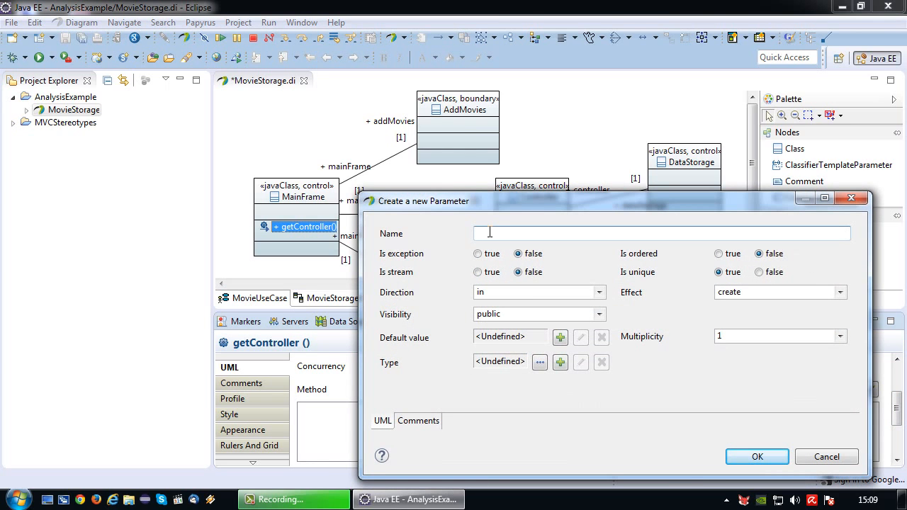
type("result")
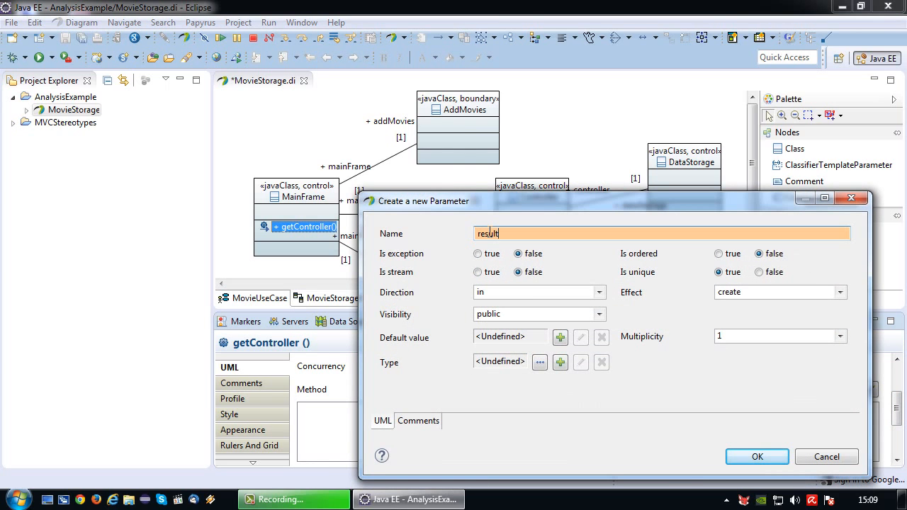
Set the result parameter's direction to return and its type to the Controller class, and finish creating it
left_click(600, 293)
left_click(489, 341)
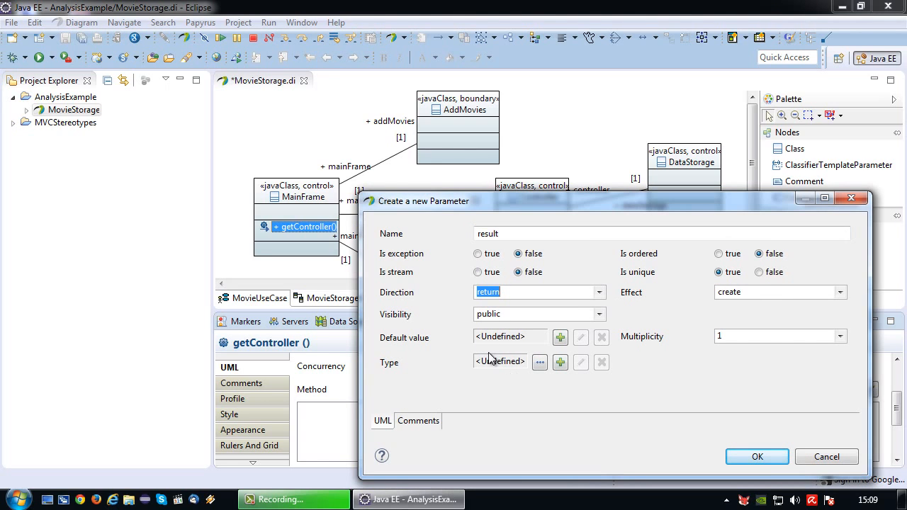
left_click(539, 362)
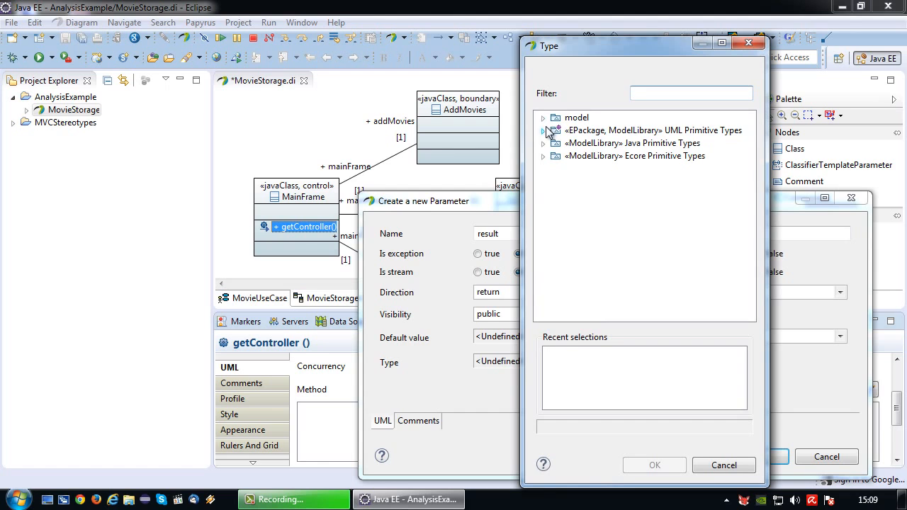
left_click(543, 117)
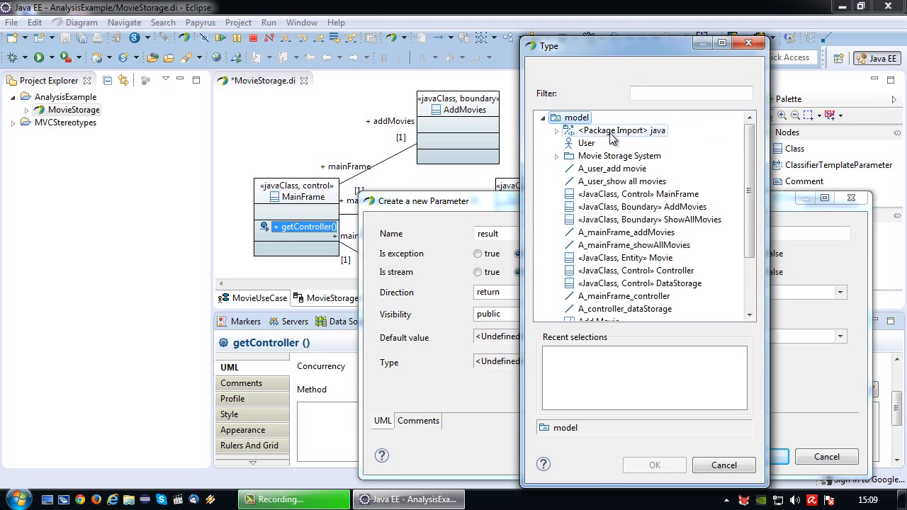
left_click(651, 271)
left_click(655, 465)
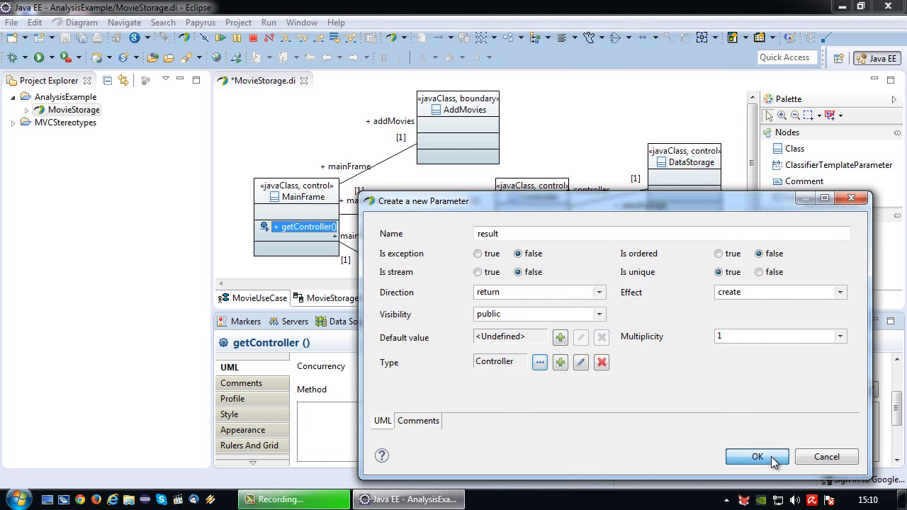
left_click(774, 461)
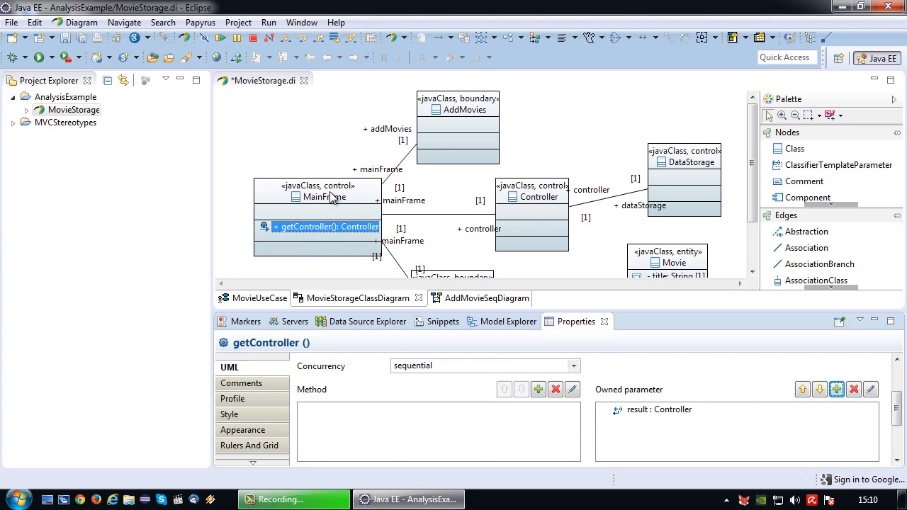
Move the MainFrame class slightly to the left in the class diagram and save the model
left_click_drag(330, 197, 316, 197)
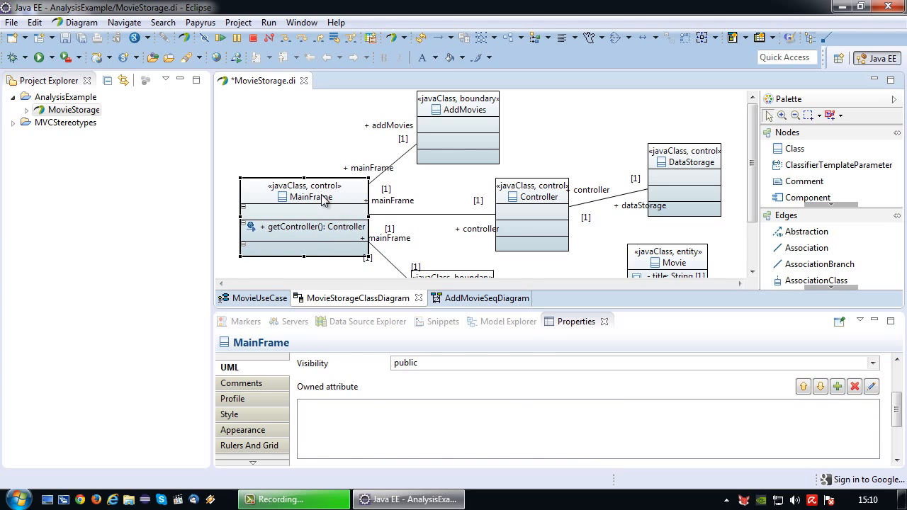
left_click(341, 268)
left_click(80, 38)
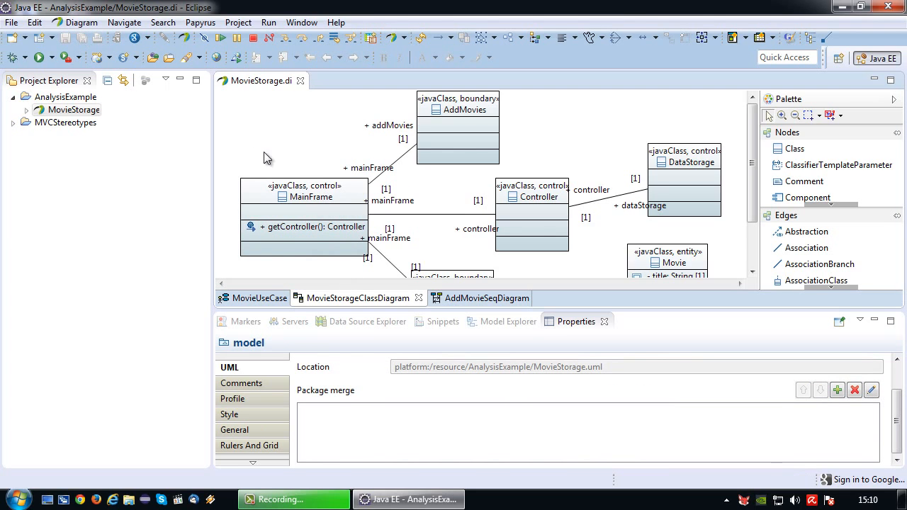
In AddMovieSeqDiagram, draw a synchronous message from AddMovies' execution specification to the Controller lifeline, below the getController reply
left_click(477, 300)
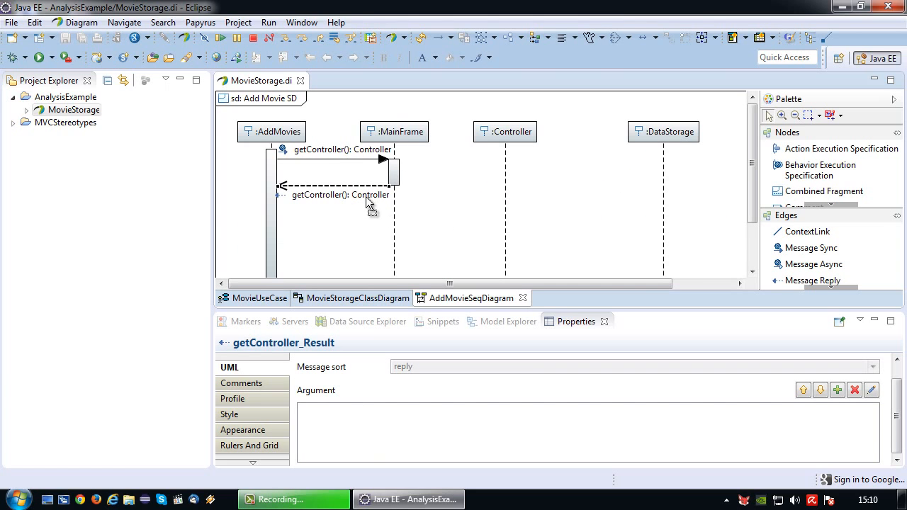
mouse_move(406, 188)
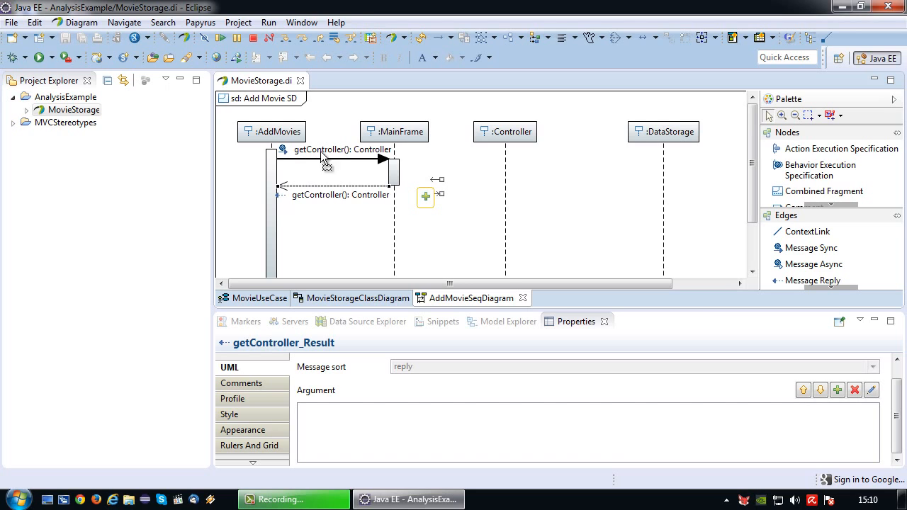
left_click(351, 298)
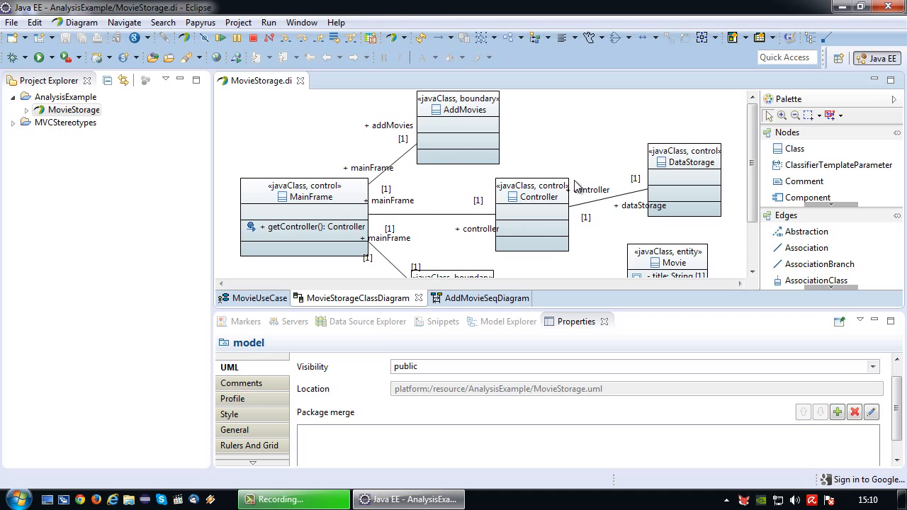
left_click(496, 300)
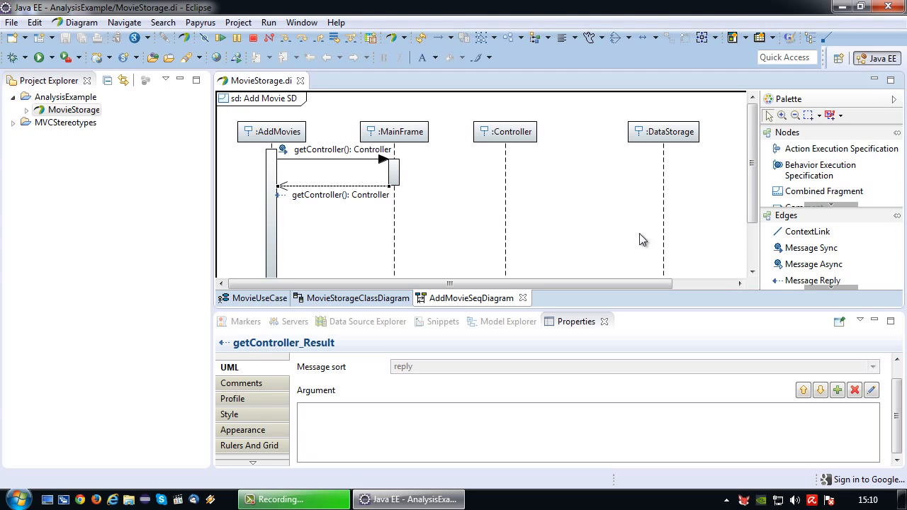
scroll(759, 202, "down", 2)
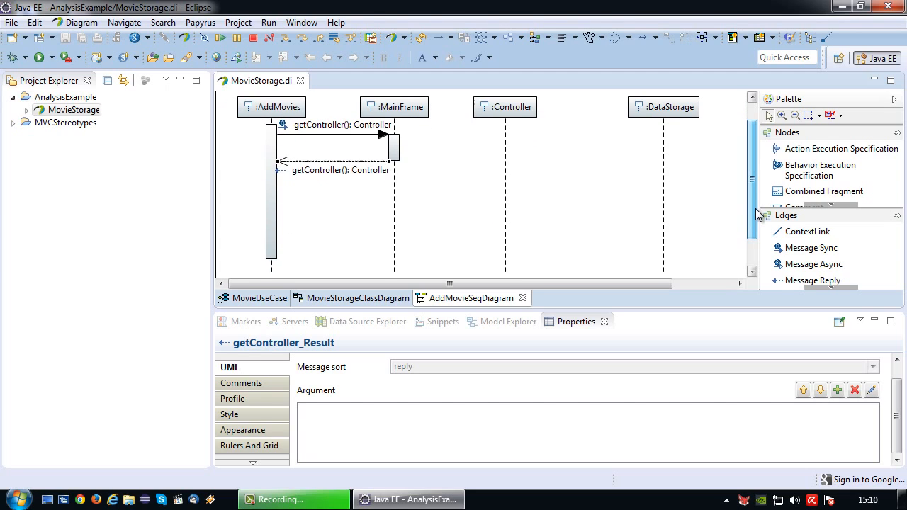
left_click(822, 254)
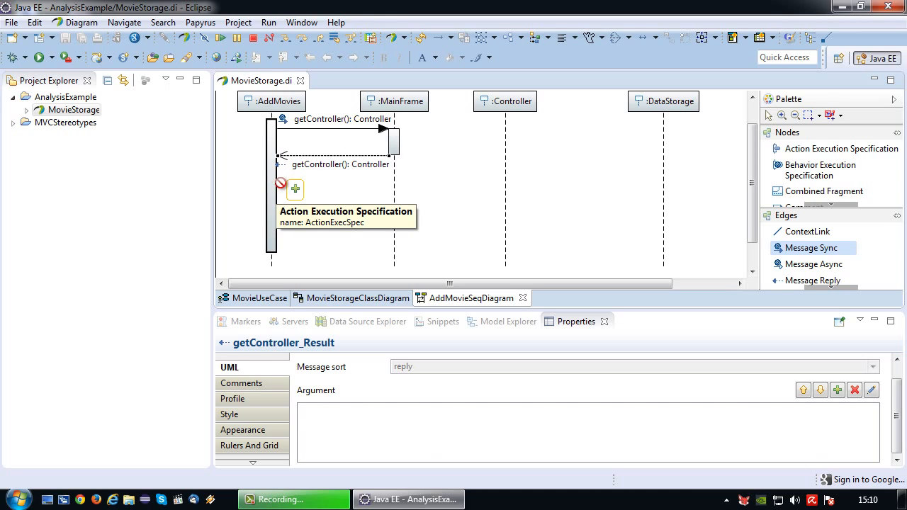
left_click_drag(281, 183, 505, 187)
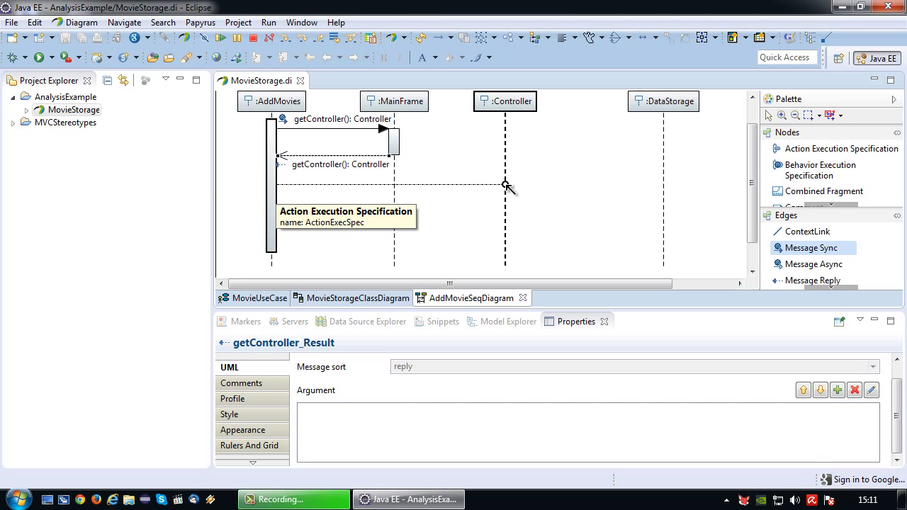
left_click_drag(505, 186, 505, 185)
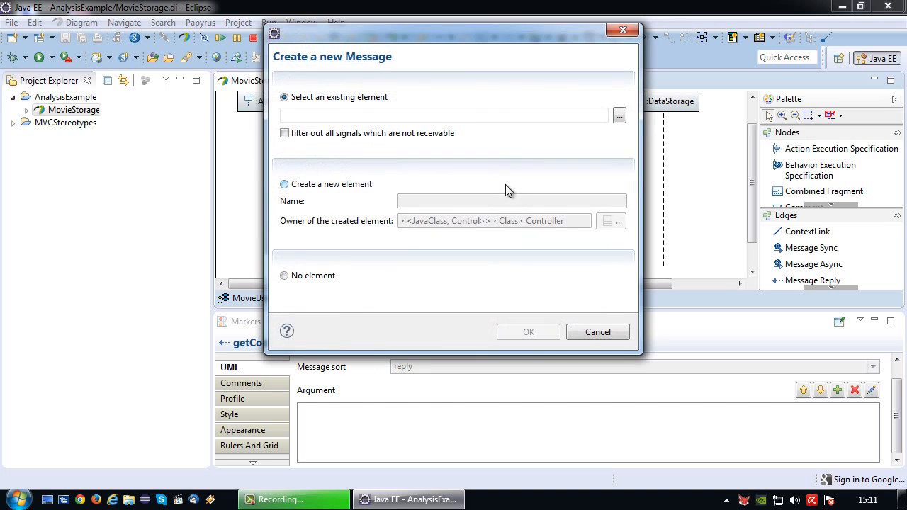
Create a new element named addMovie owned by the Controller class for the message, with an action execution specification as its target
left_click(285, 184)
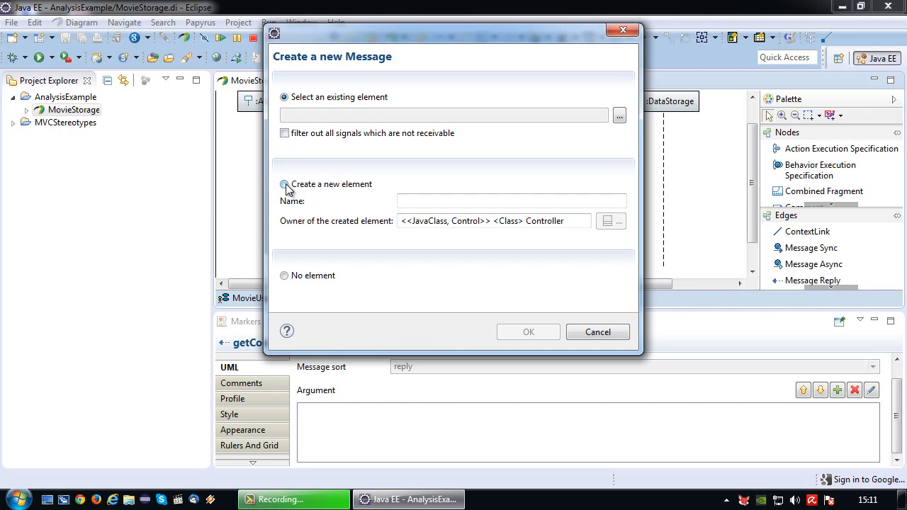
left_click(439, 200)
type("addMovie")
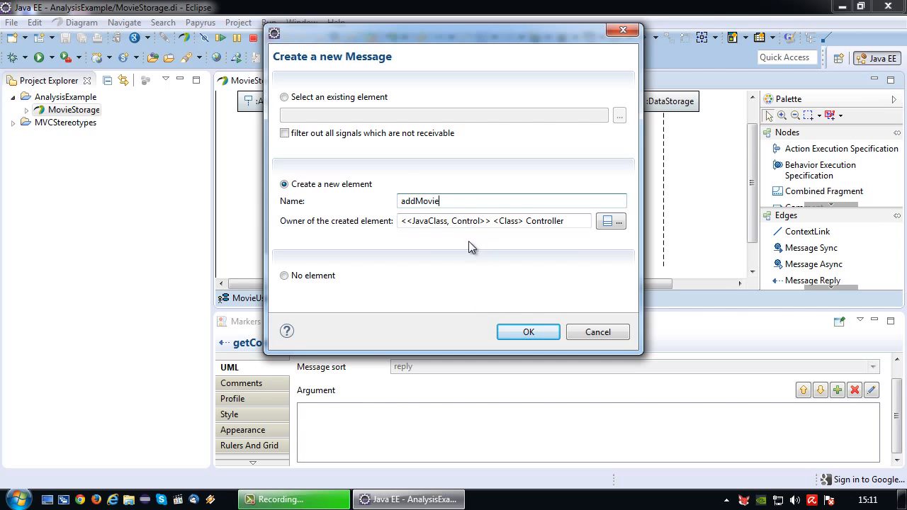
left_click(539, 330)
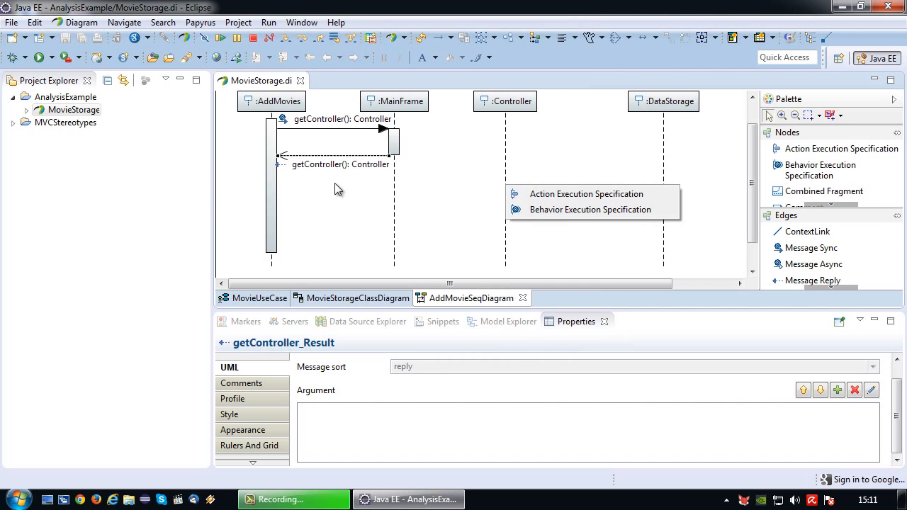
left_click(561, 195)
left_click(557, 220)
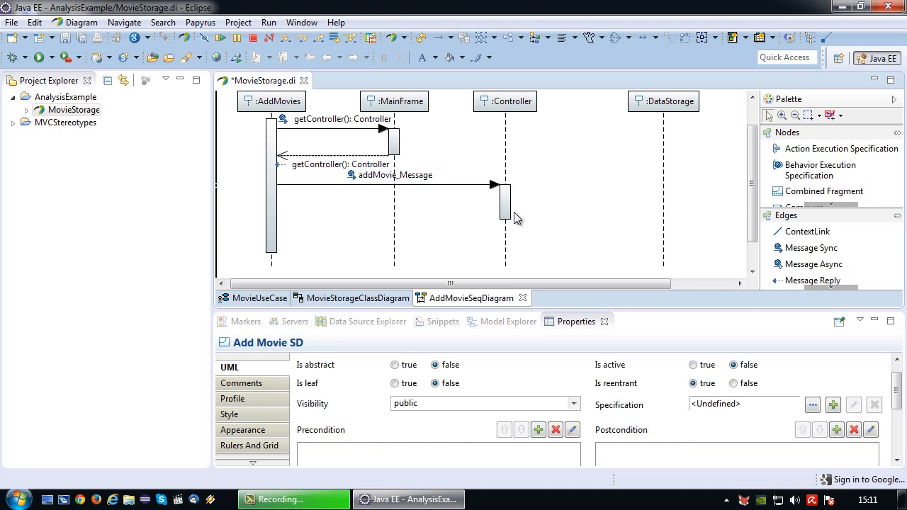
Rename the new message to Controller as "addMovie" in its properties and save the model
left_click(399, 176)
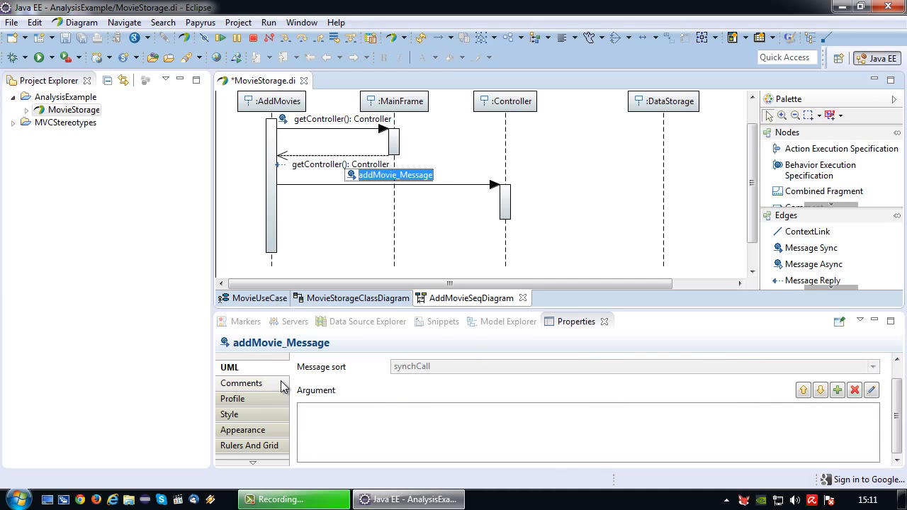
scroll(640, 428, "up", 2)
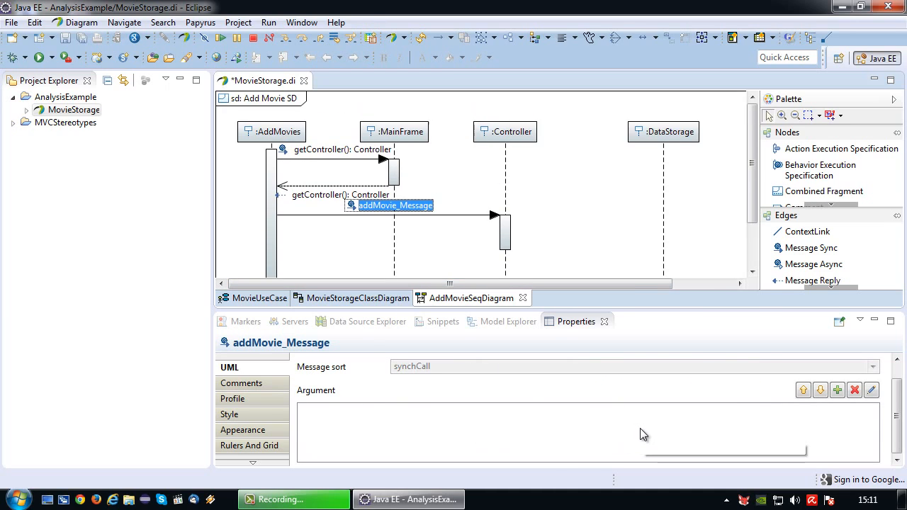
scroll(748, 401, "down", 3)
scroll(898, 427, "up", 2)
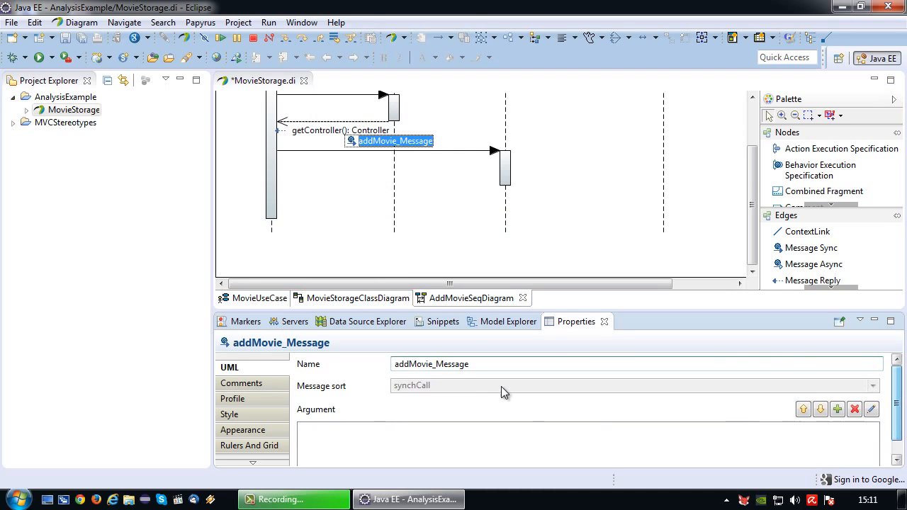
left_click_drag(465, 363, 421, 369)
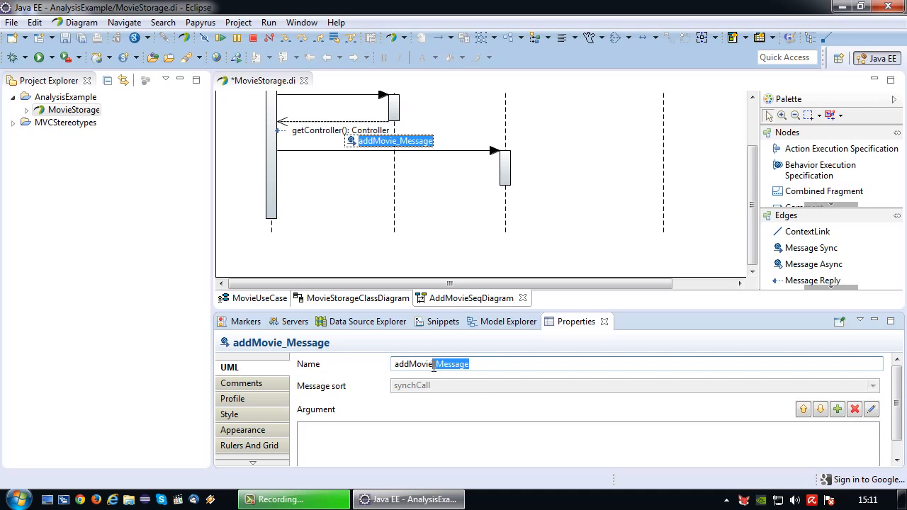
key("BackSpace")
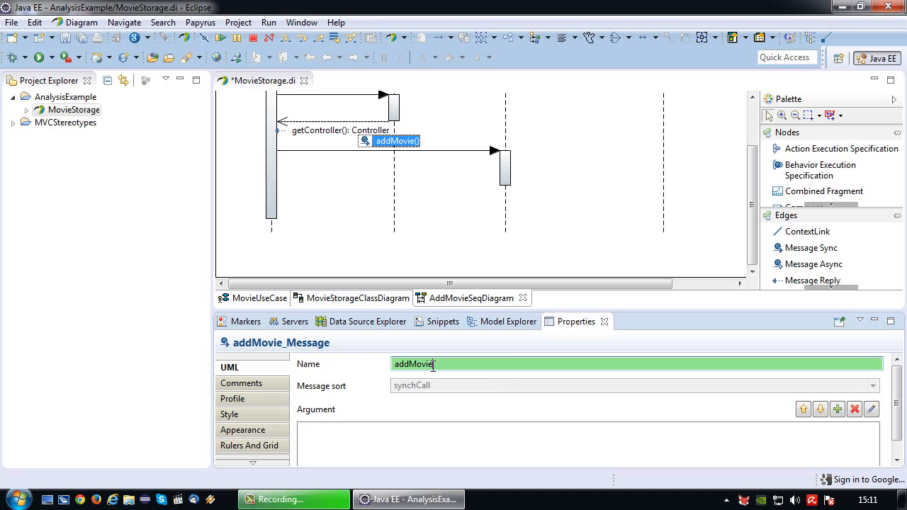
left_click(81, 38)
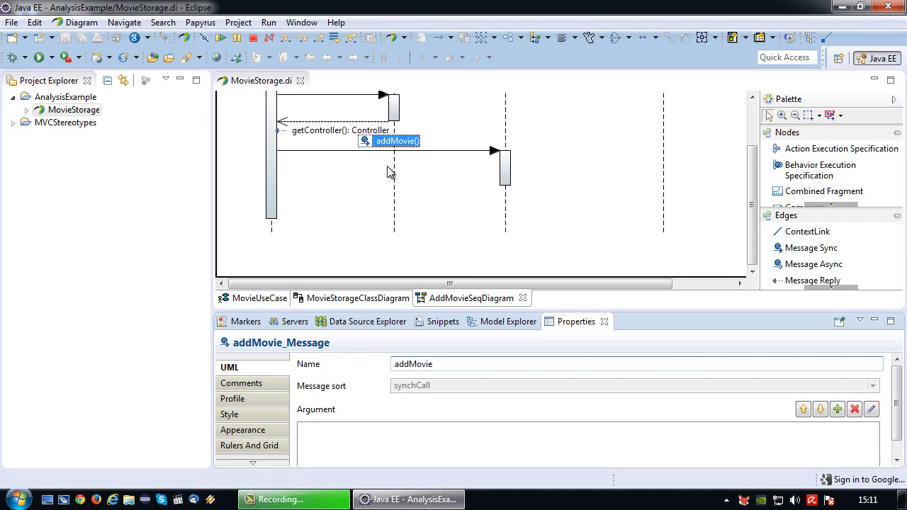
left_click(813, 282)
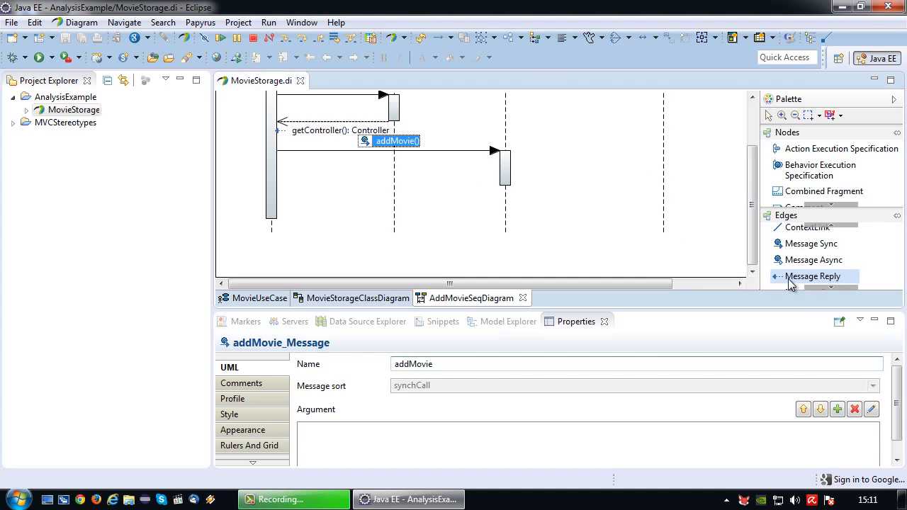
left_click(501, 184)
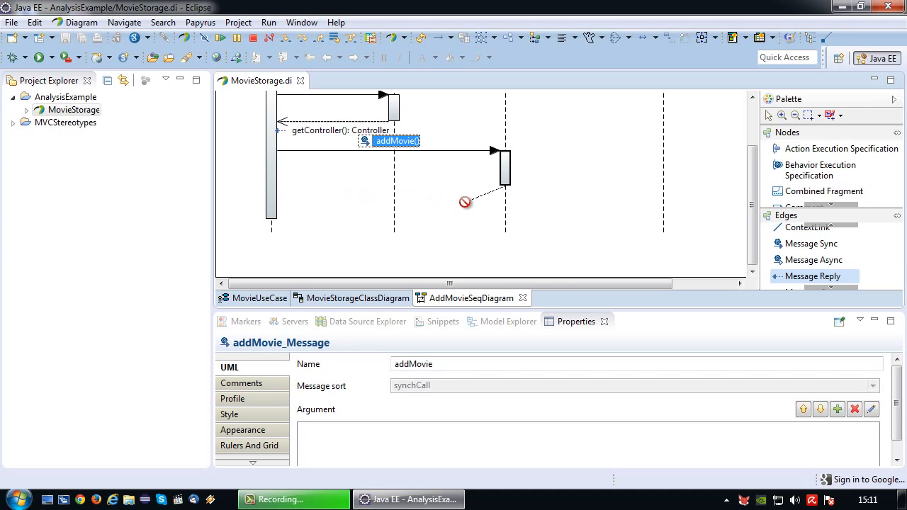
key("Escape")
Lengthen Controller's execution specification down to the lower end of AddMovies' one, and extend the AddMovies lifeline downward
left_click(506, 179)
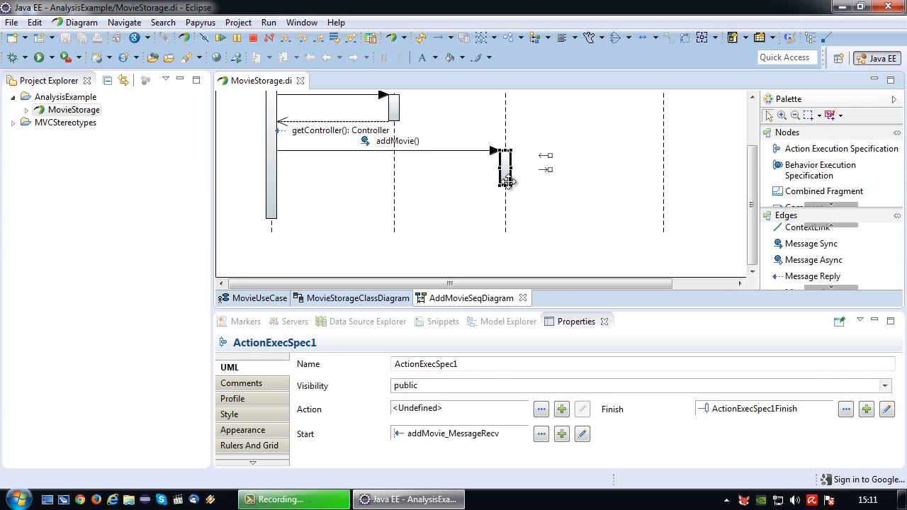
left_click_drag(506, 184, 506, 219)
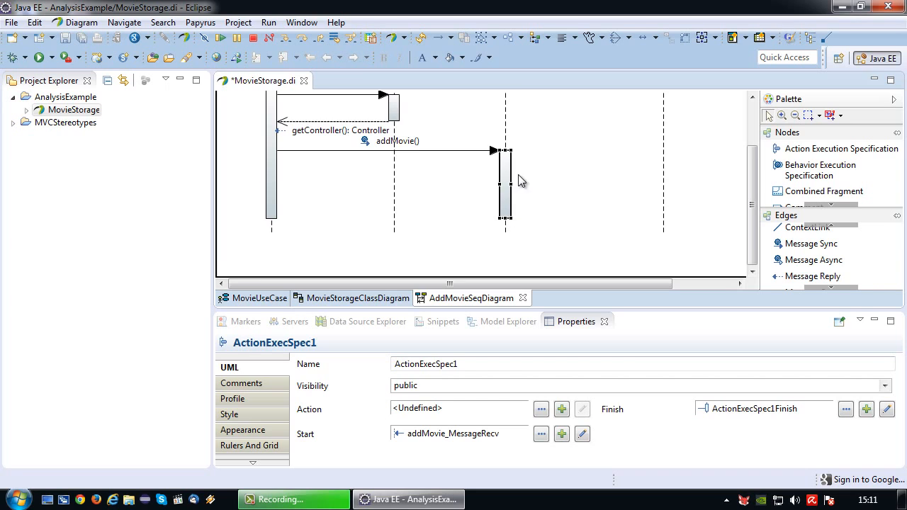
left_click(271, 239)
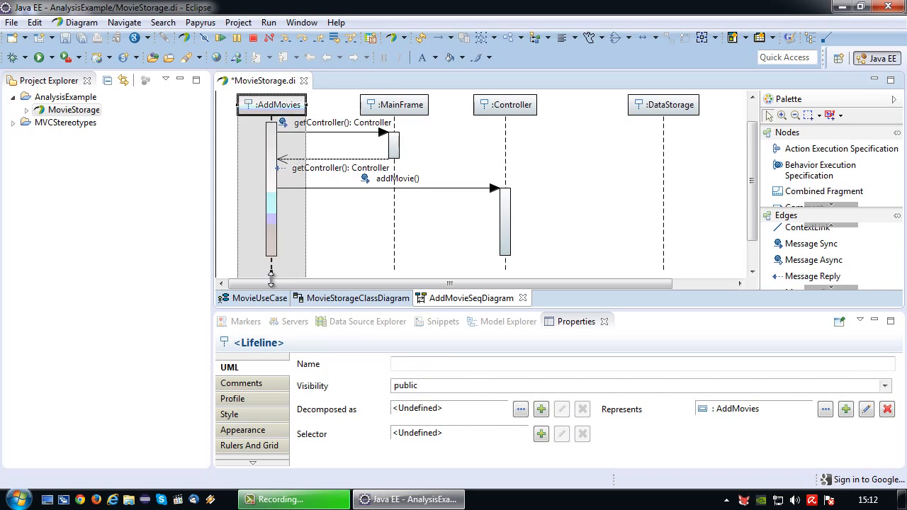
left_click_drag(272, 291, 272, 291)
scroll(328, 249, "down", 1)
Extend the MainFrame and Controller lifelines downward and lengthen AddMovies' execution specification almost to the end of its lifeline
left_click(394, 222)
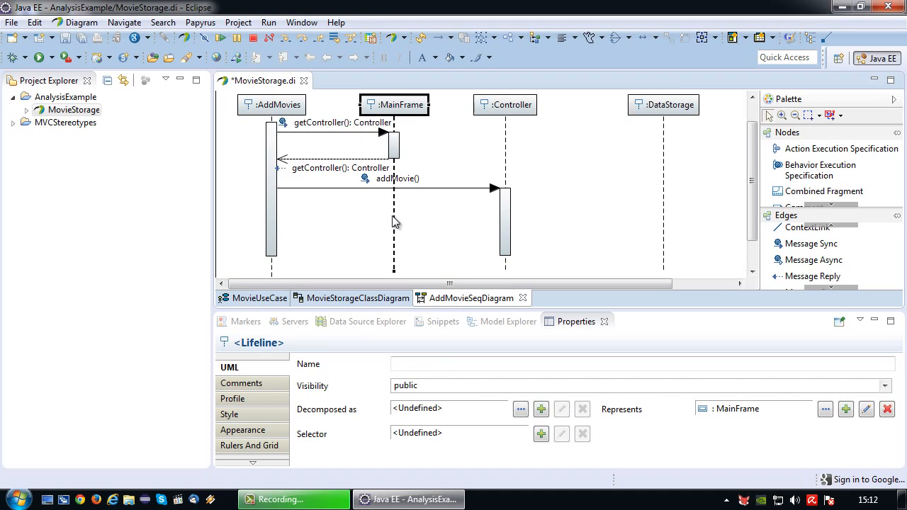
scroll(397, 264, "down", 1)
left_click_drag(395, 232, 421, 261)
left_click(506, 230)
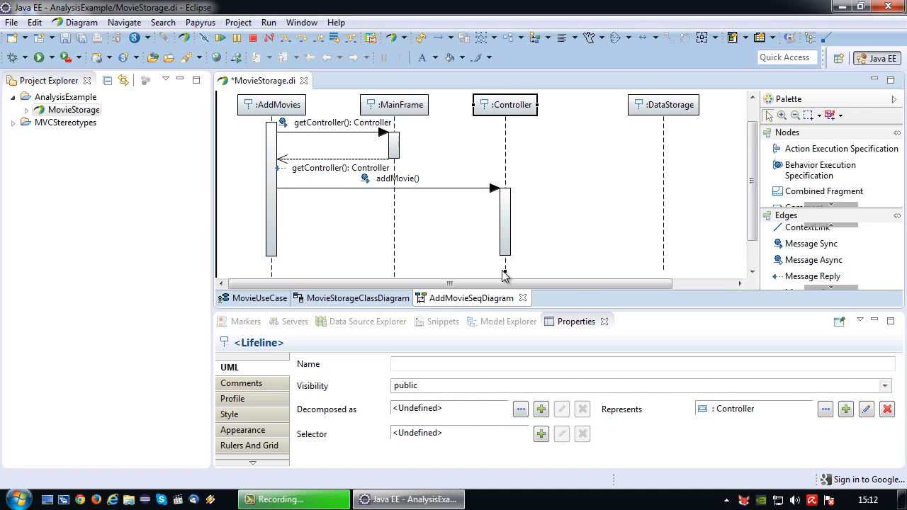
scroll(507, 273, "down", 1)
left_click_drag(506, 233, 506, 263)
left_click(272, 202)
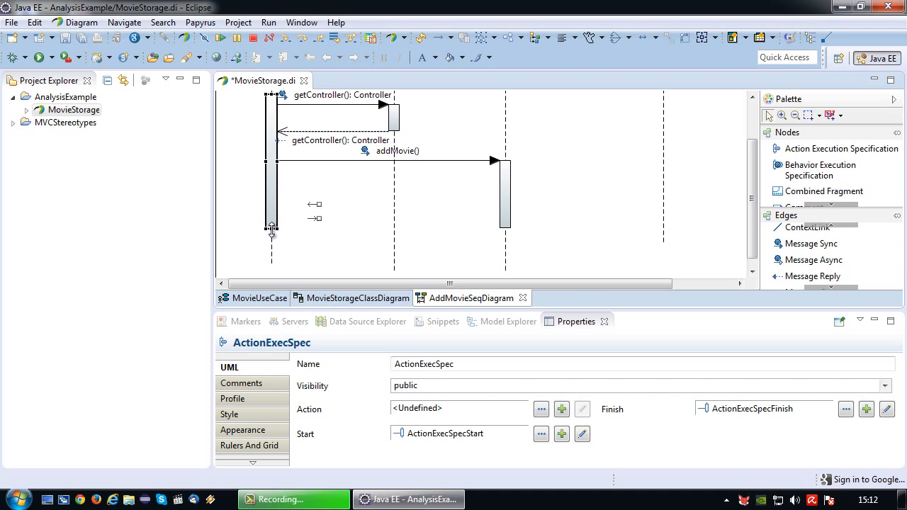
left_click_drag(272, 229, 275, 256)
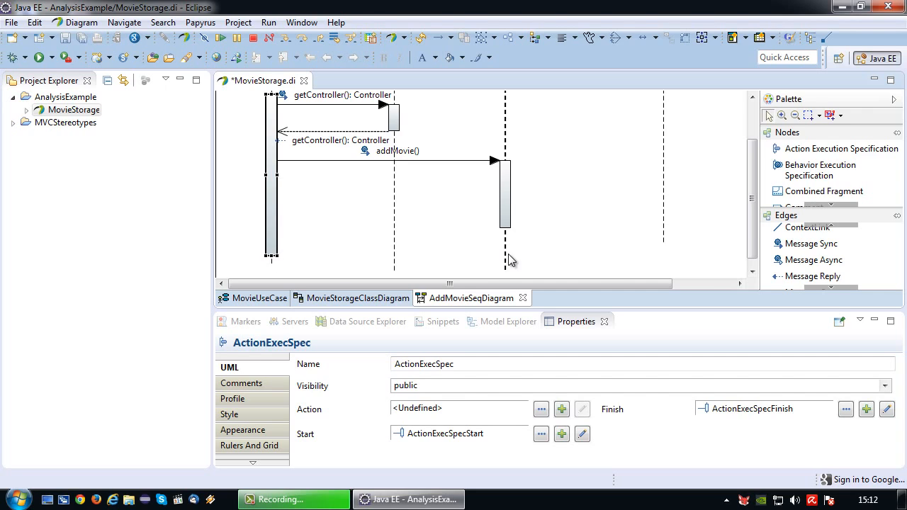
Add a reply message from the lower end of Controller's execution specification back to AddMovies' one, using the existing addMovie operation
left_click(822, 278)
left_click_drag(506, 229, 275, 236)
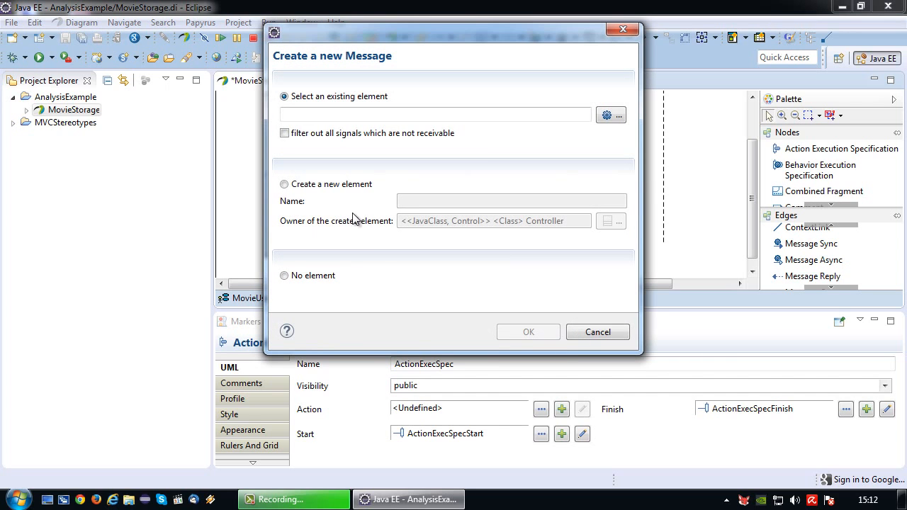
left_click(609, 114)
left_click(414, 75)
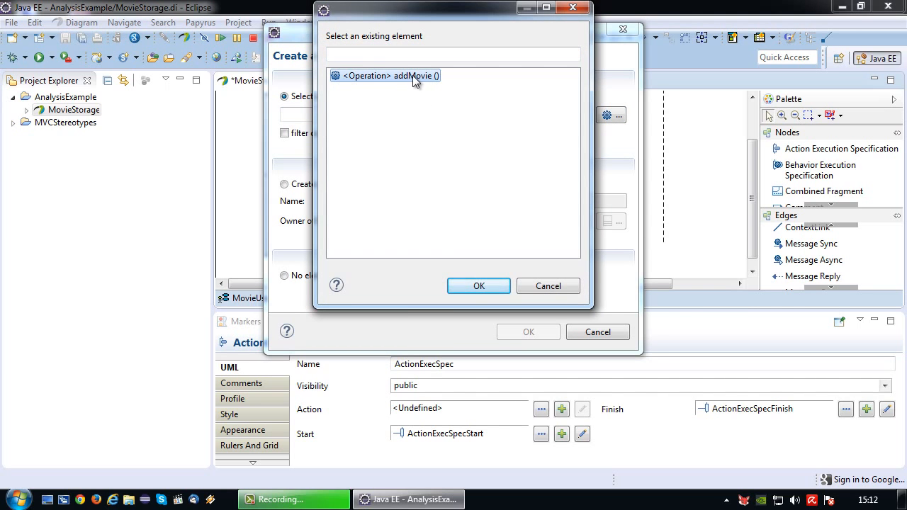
double_click(413, 75)
left_click(535, 333)
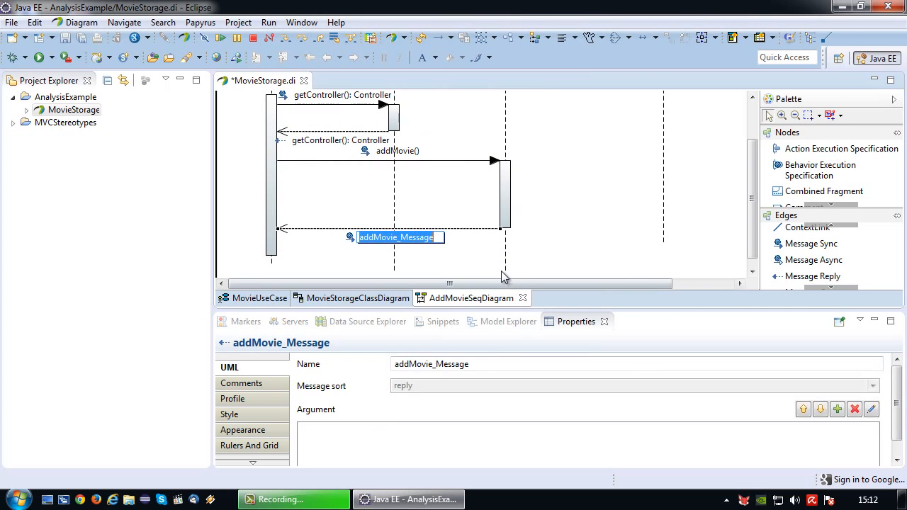
Rename the reply message as "addMovie_Result" in its properties and save the model
left_click_drag(482, 364, 429, 370)
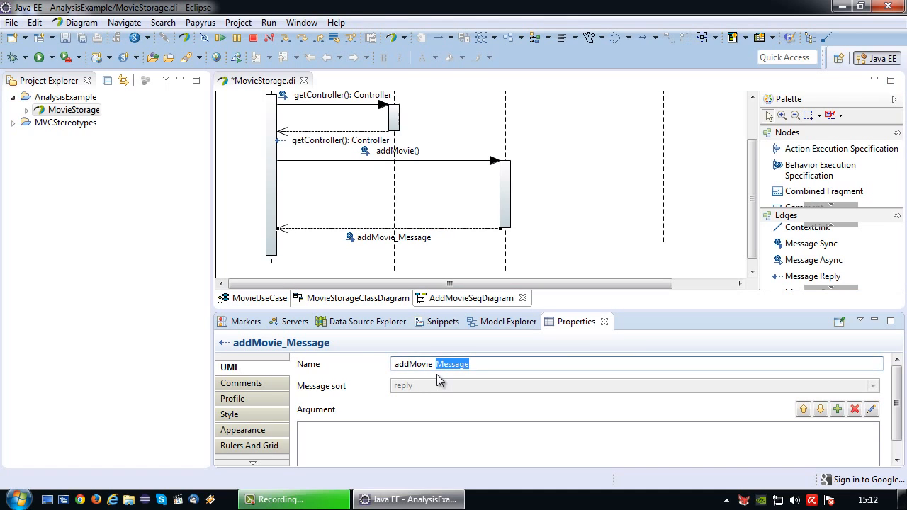
type("Result")
key("Tab")
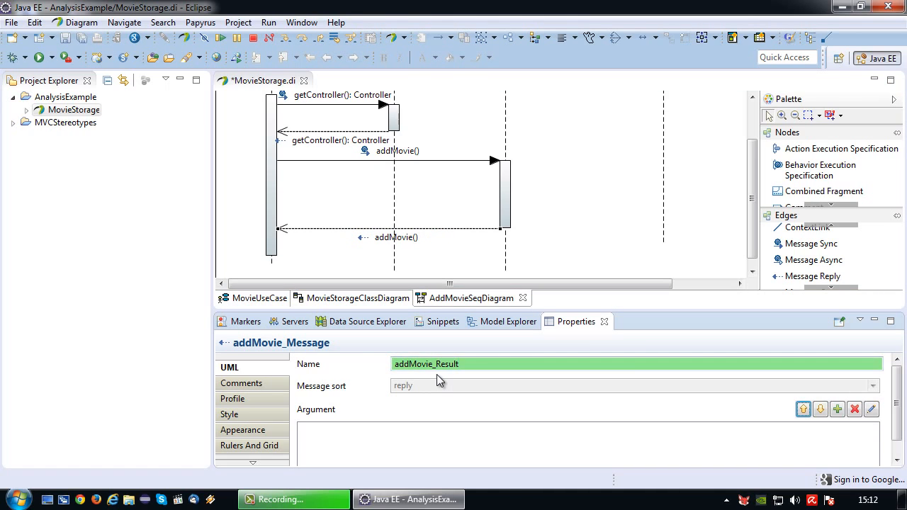
left_click(78, 37)
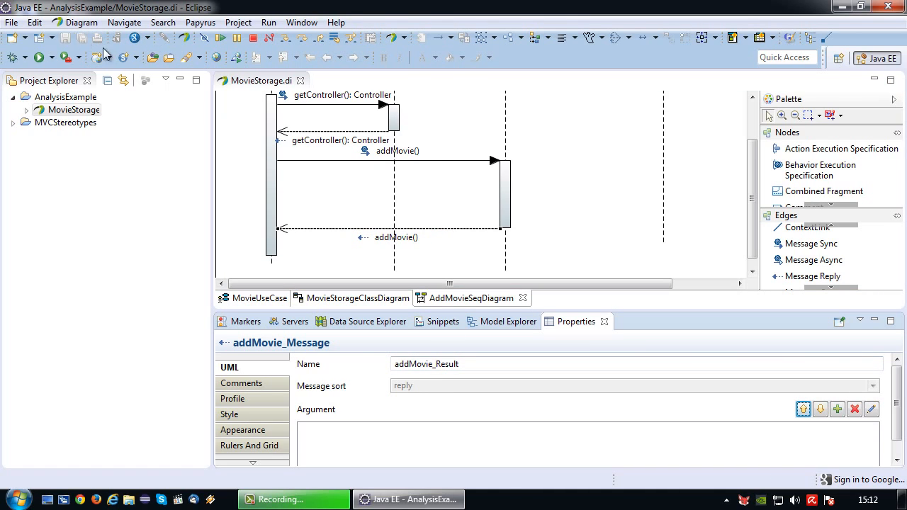
Show the addMovie operation in the Controller class of MovieStorageClassDiagram and move the DataStorage class slightly away from Controller
left_click(356, 302)
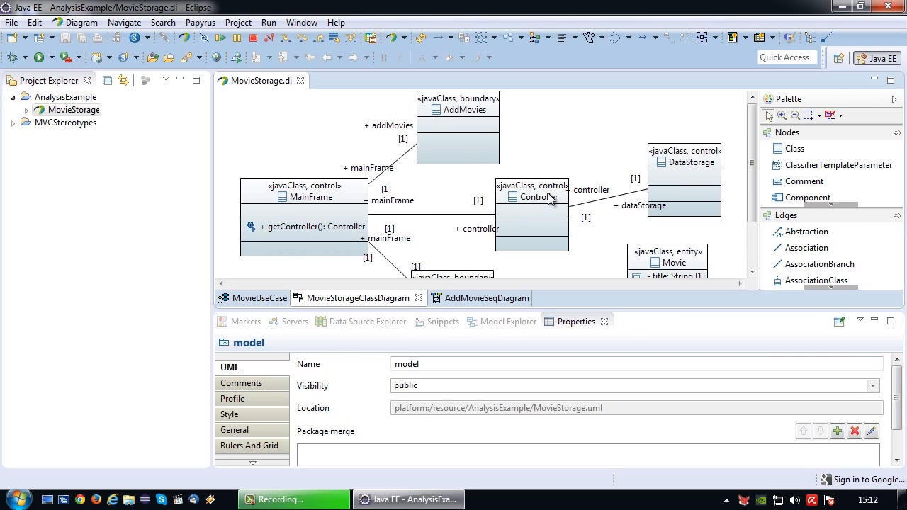
left_click(541, 193)
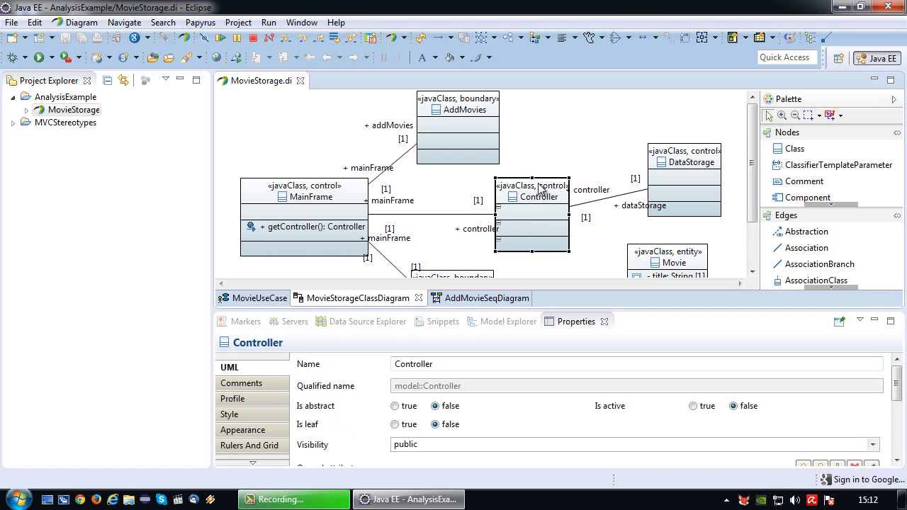
right_click(538, 184)
mouse_move(587, 321)
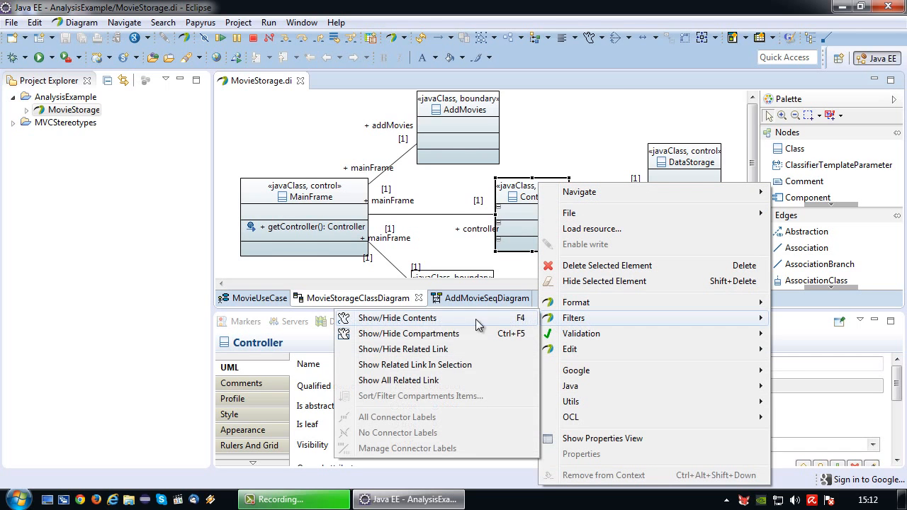
left_click(423, 321)
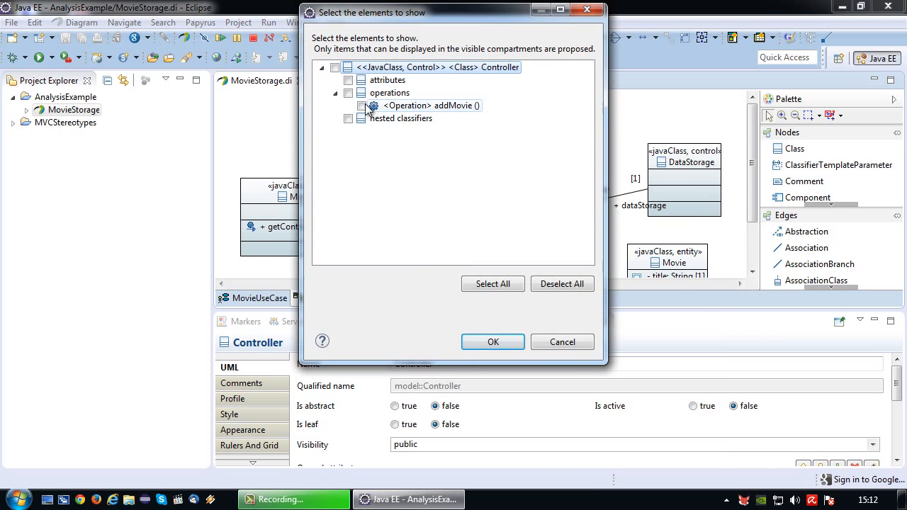
left_click(509, 343)
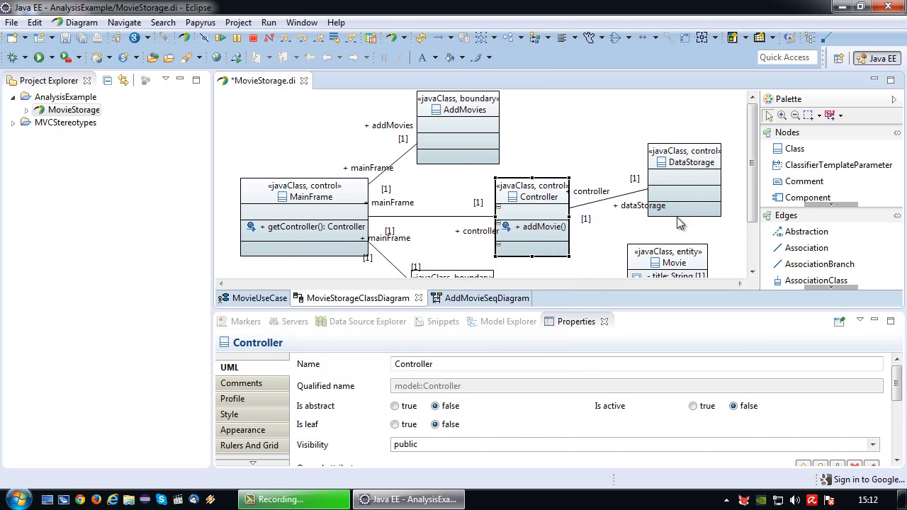
left_click_drag(688, 170, 712, 171)
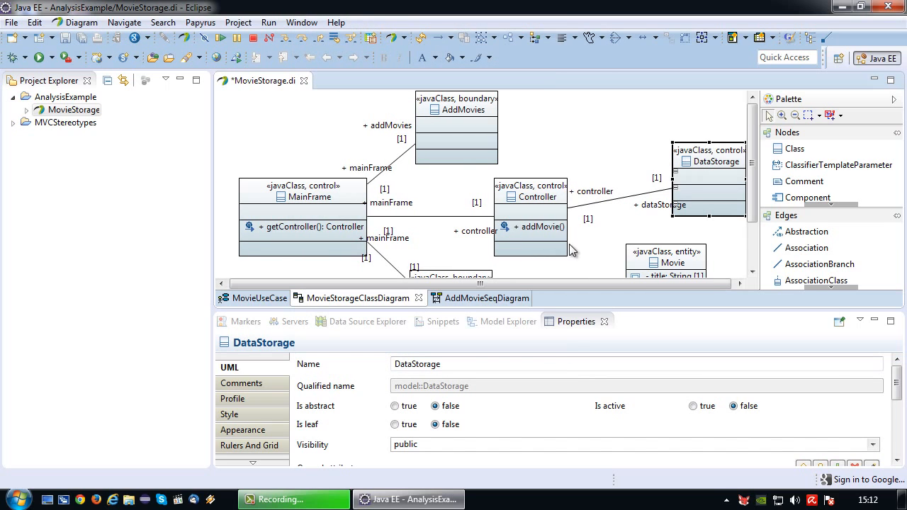
Start a new owned parameter for Controller's addMovie operation and name it "t"
left_click(537, 228)
scroll(774, 424, "down", 3)
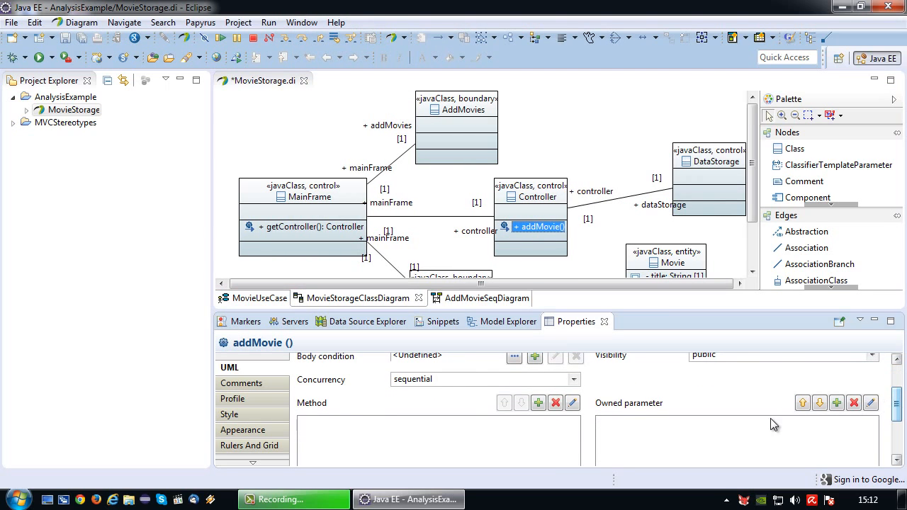
left_click(837, 403)
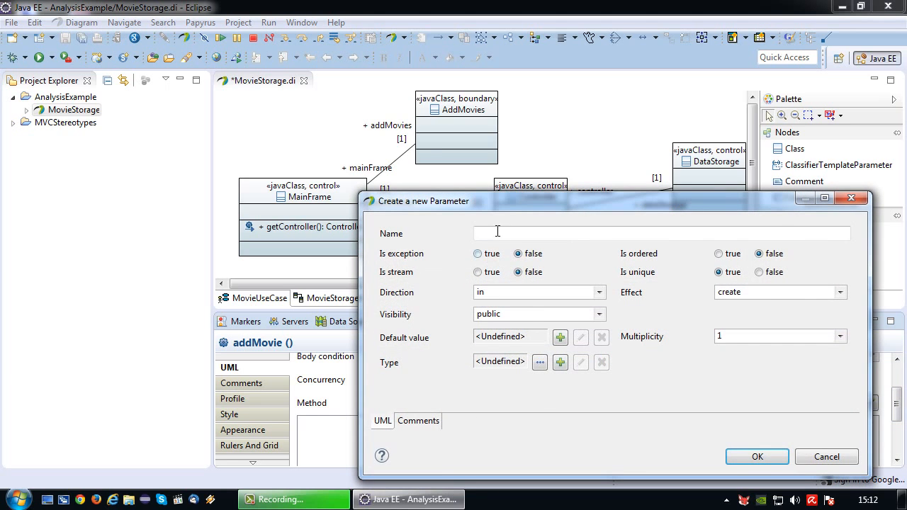
left_click_drag(503, 204, 461, 133)
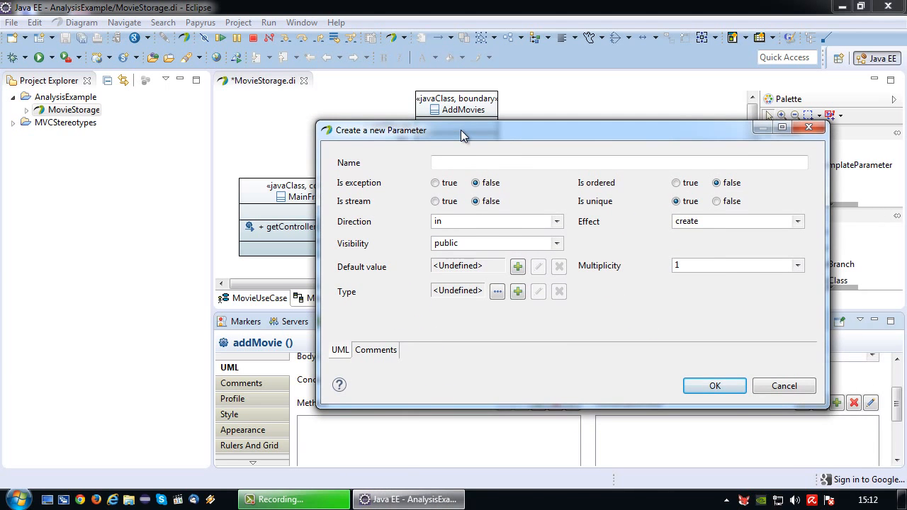
left_click(499, 162)
type("t")
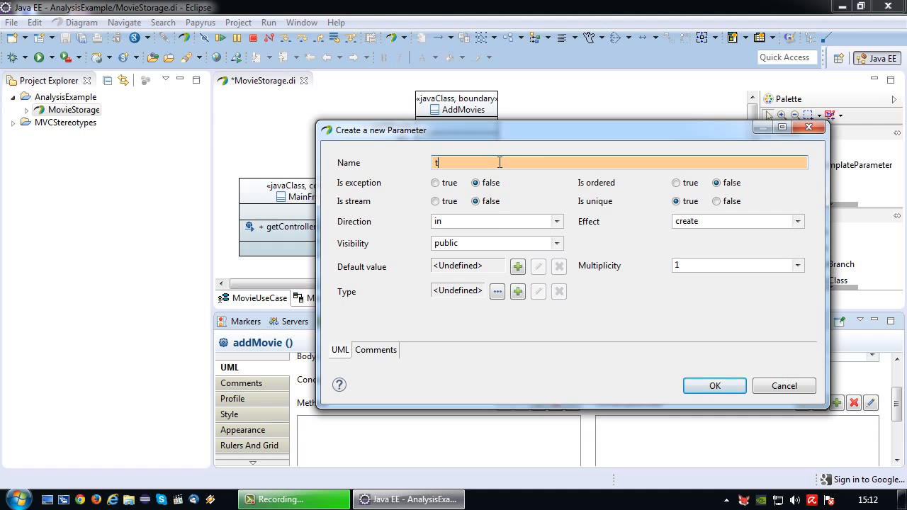
Set the type of parameter t to String from the UML primitive types and finish creating it
left_click(497, 291)
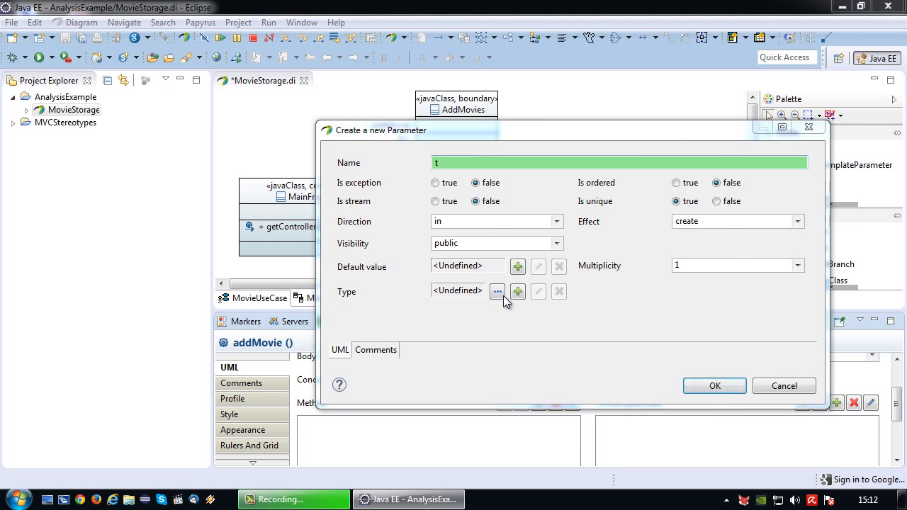
left_click(501, 144)
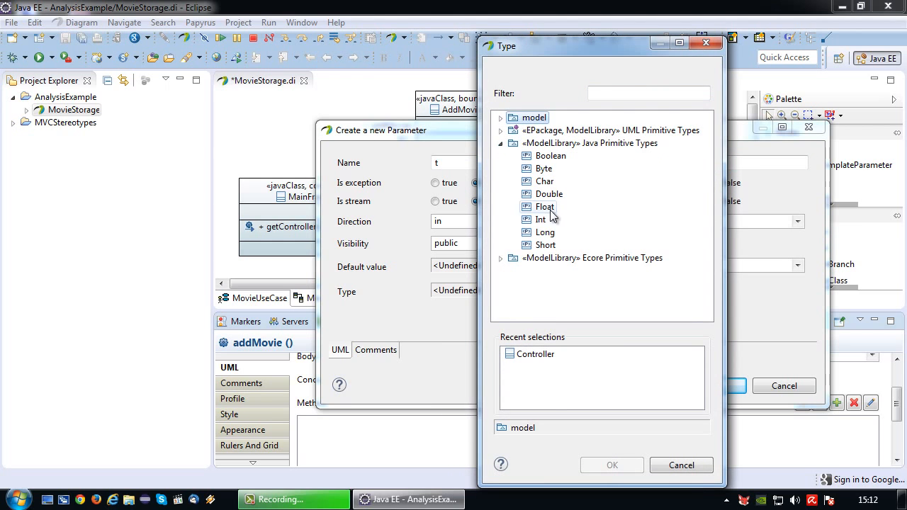
left_click(501, 144)
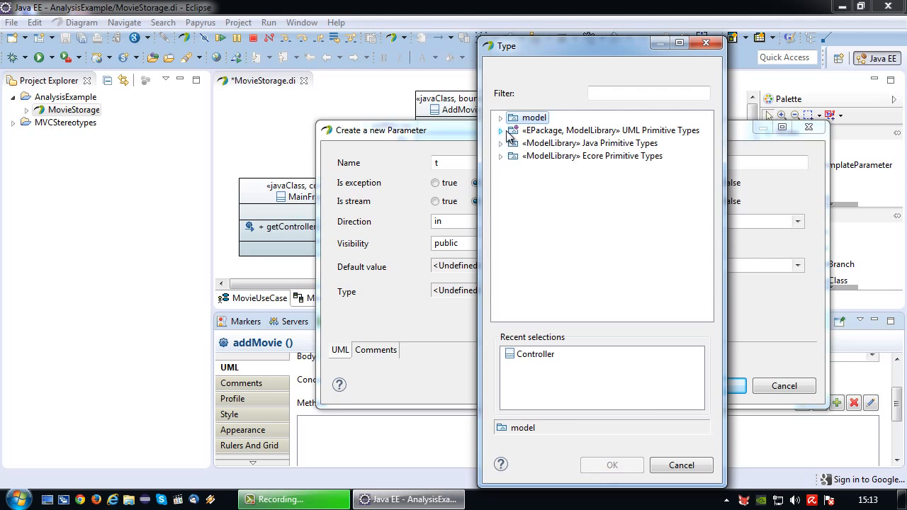
left_click(501, 130)
left_click(571, 181)
left_click(615, 468)
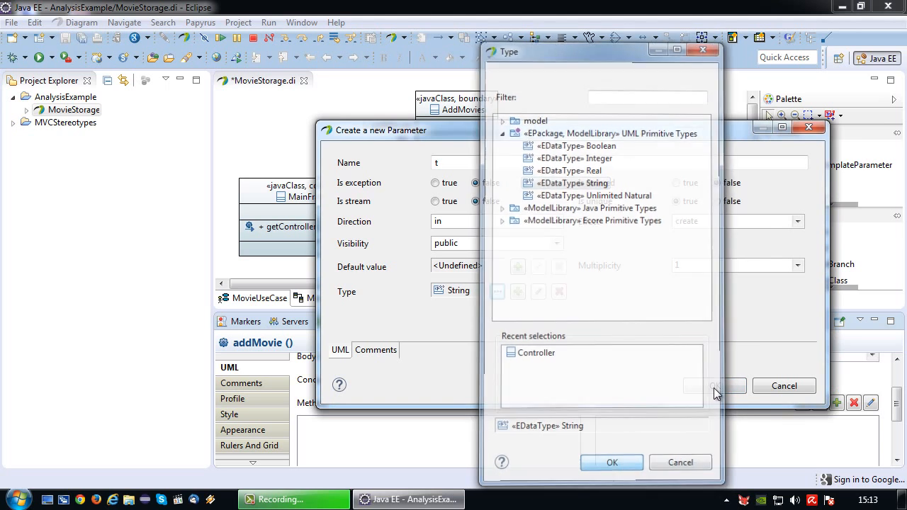
left_click(696, 382)
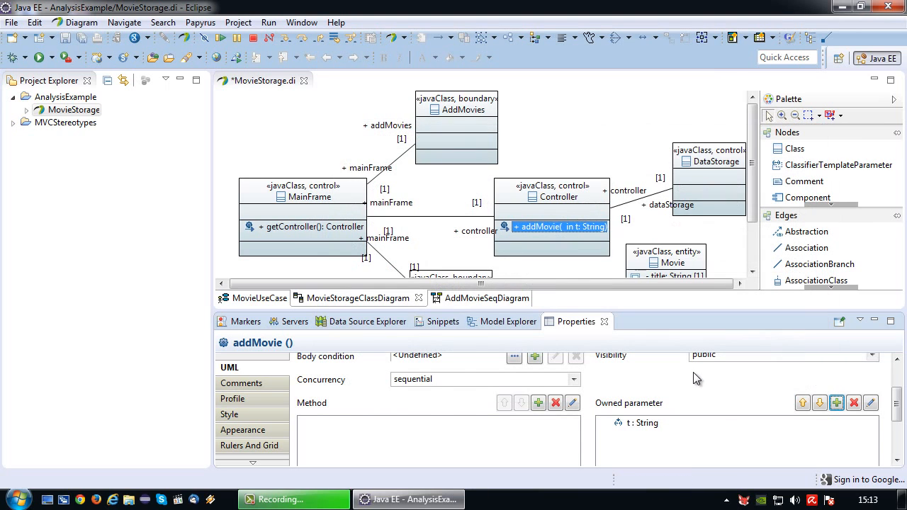
Add an owned parameter "y" to addMovie with the type Int from the Java primitive types
left_click(837, 402)
left_click(494, 234)
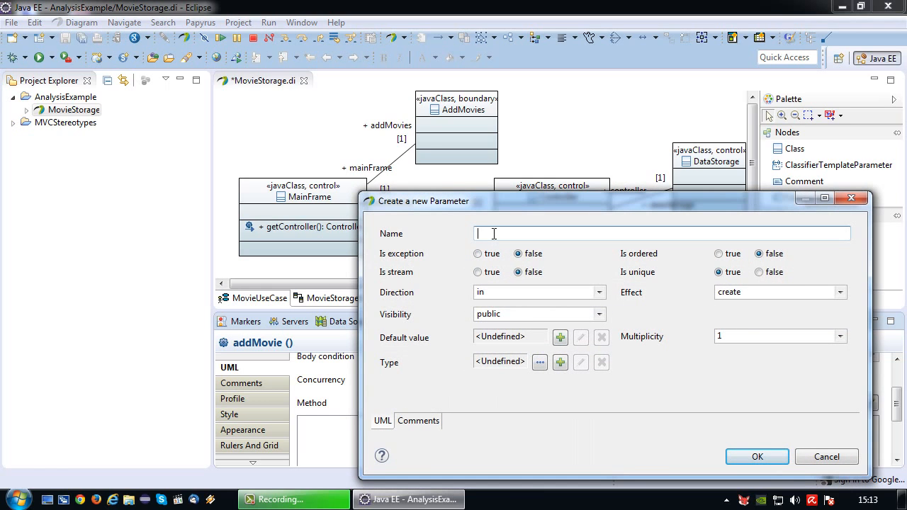
type("y")
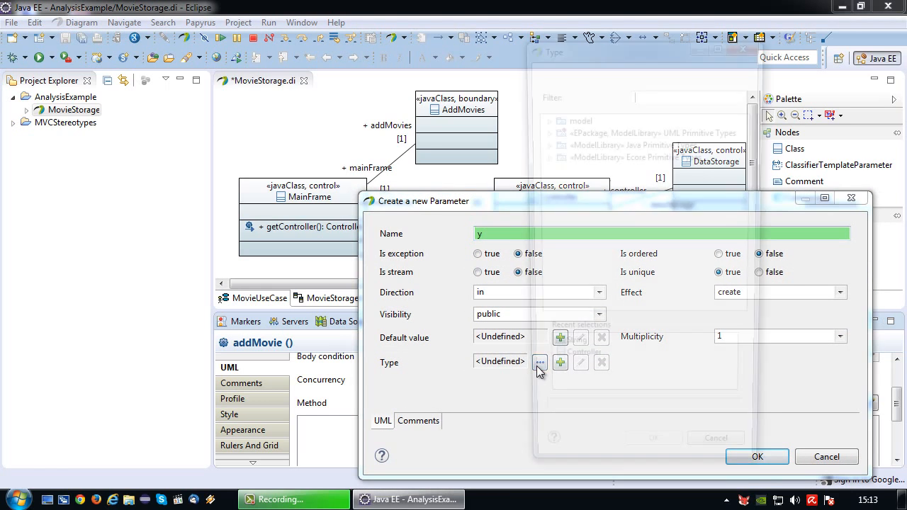
left_click(540, 363)
left_click(543, 145)
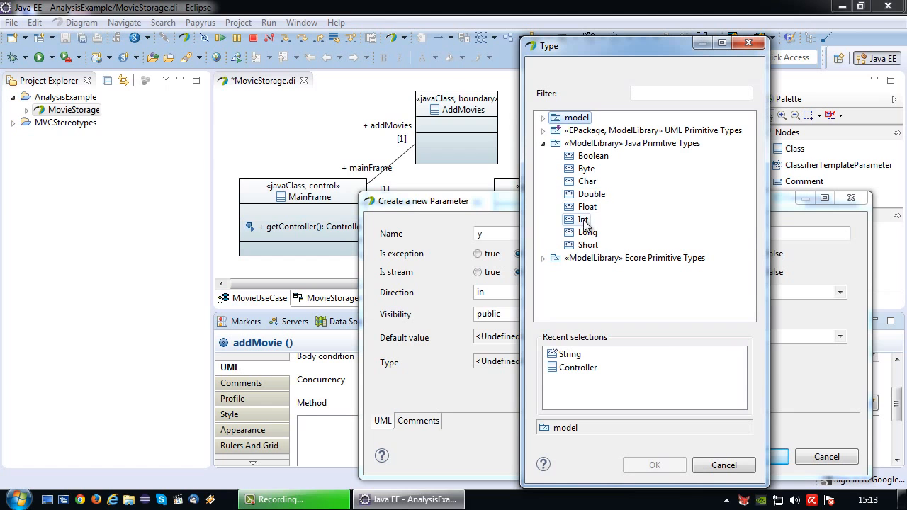
left_click(584, 220)
left_click(709, 465)
left_click(771, 457)
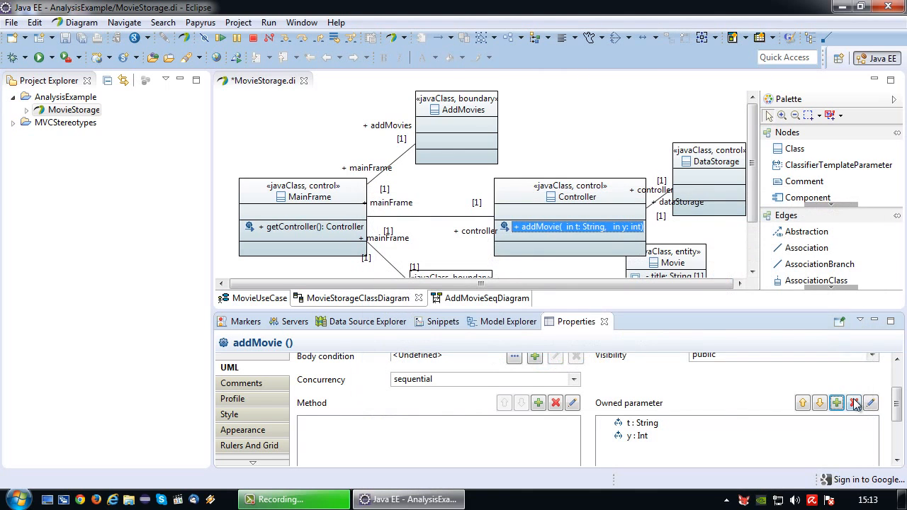
Add an owned parameter "result" to addMovie with direction return and the Java primitive type Boolean
left_click(842, 403)
left_click(508, 233)
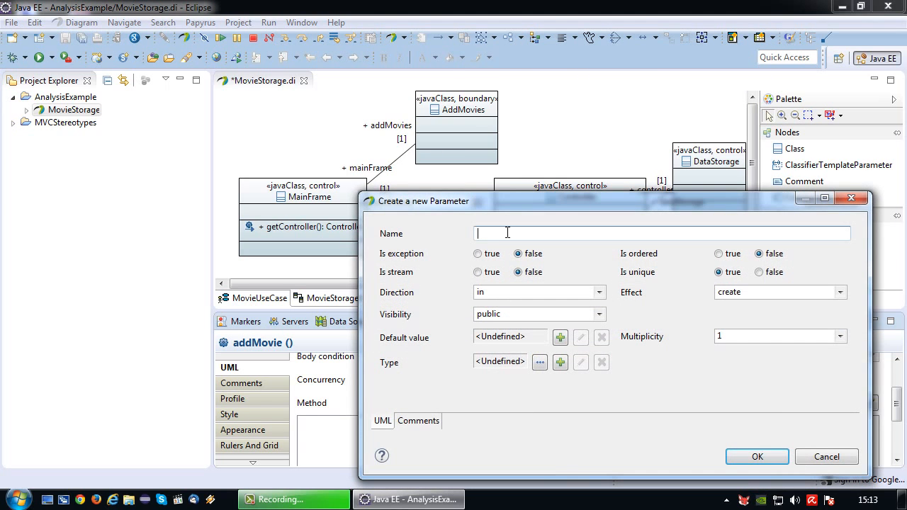
type("result")
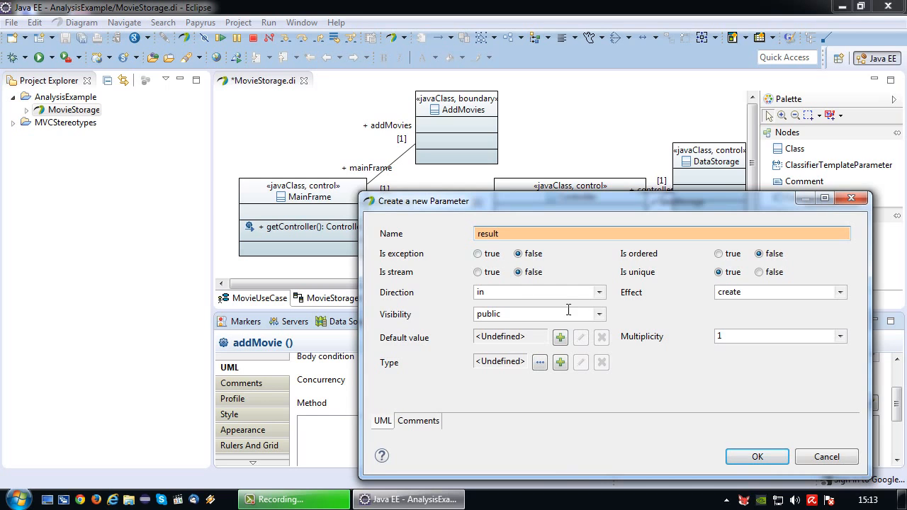
left_click(599, 292)
left_click(498, 341)
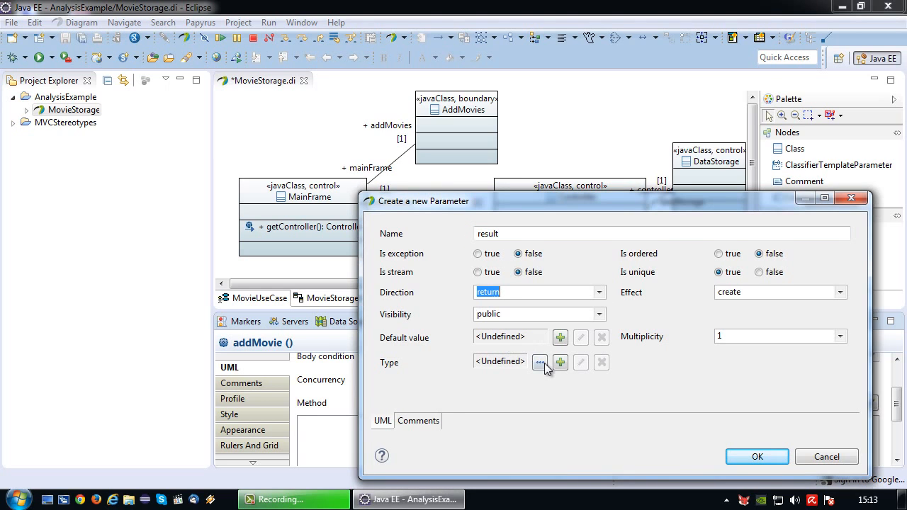
left_click(545, 364)
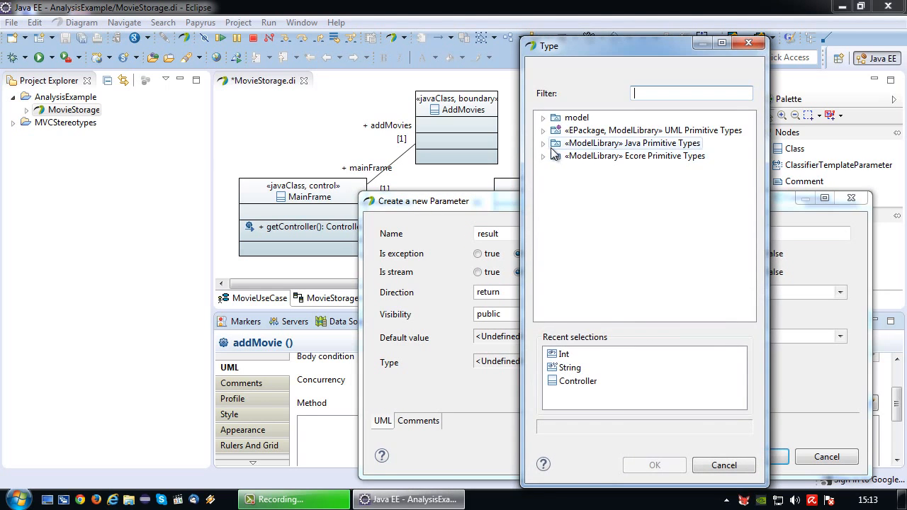
left_click(544, 143)
left_click(592, 155)
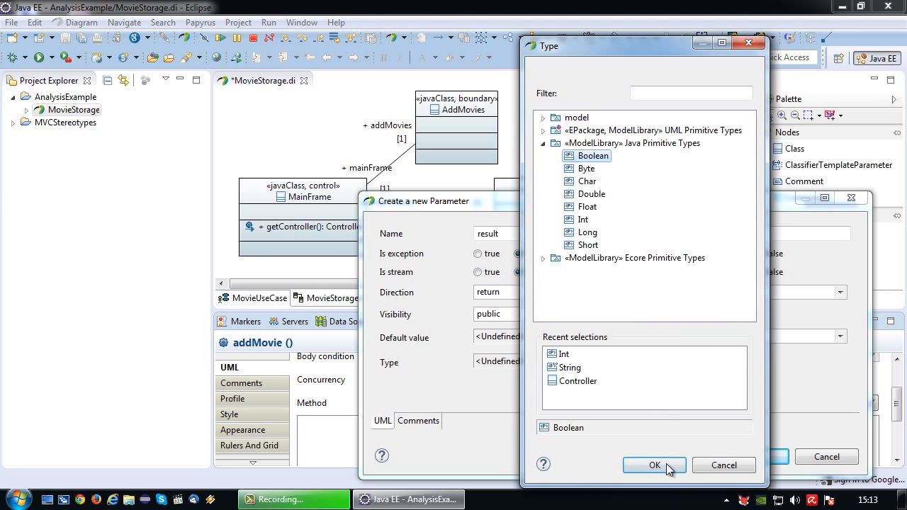
left_click(656, 465)
left_click(757, 458)
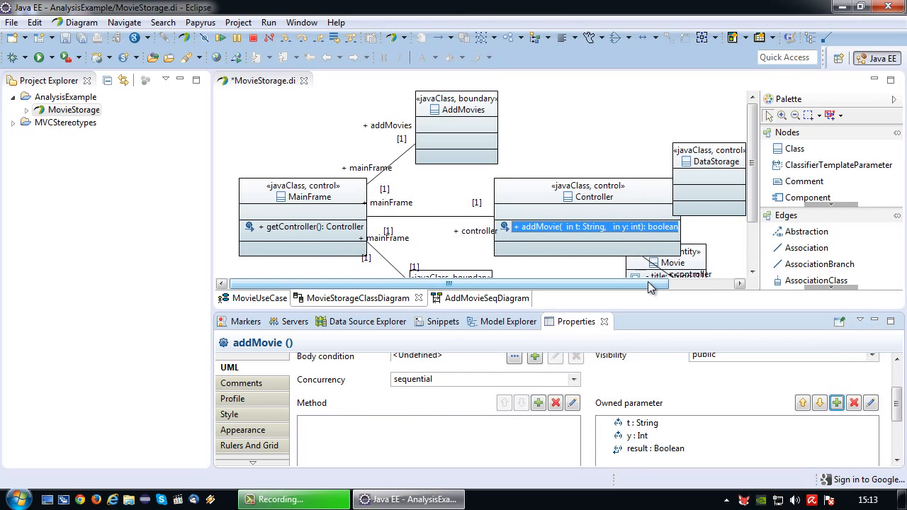
Rearrange the DataStorage and Controller classes so that the widened Controller sits clear of DataStorage and Movie
left_click_drag(648, 282, 723, 295)
left_click_drag(643, 169, 697, 151)
left_click_drag(567, 201, 614, 169)
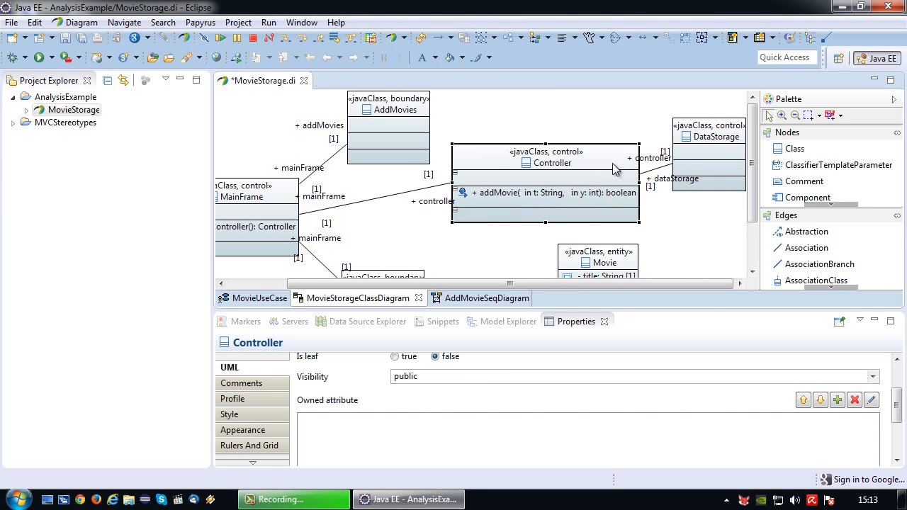
left_click_drag(696, 136, 723, 151)
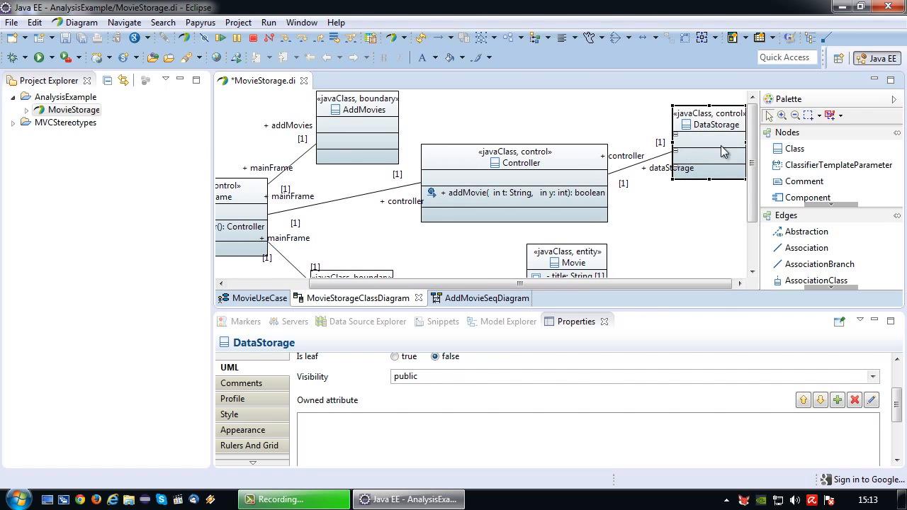
left_click_drag(573, 167, 575, 175)
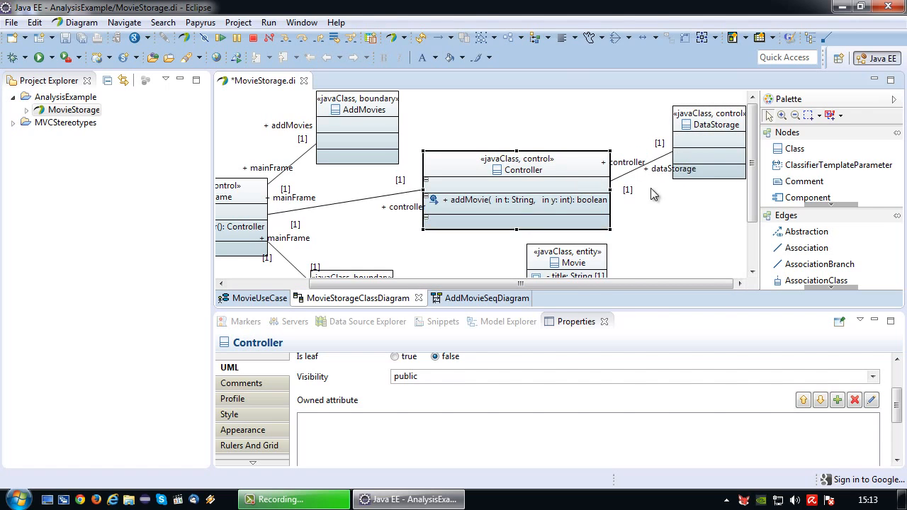
scroll(657, 214, "down", 3)
scroll(656, 222, "up", 1)
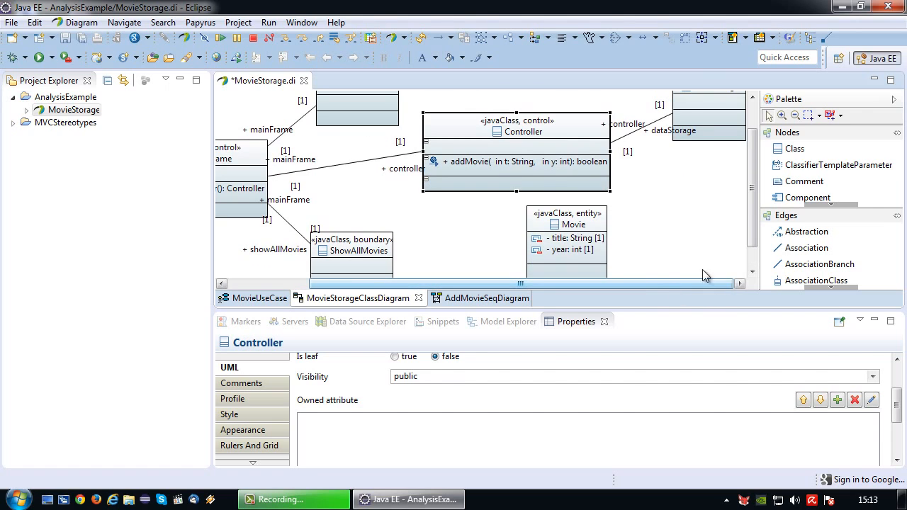
Move the DataStorage class slightly down and right in the class diagram and save the model
scroll(698, 254, "up", 3)
left_click_drag(704, 102, 714, 134)
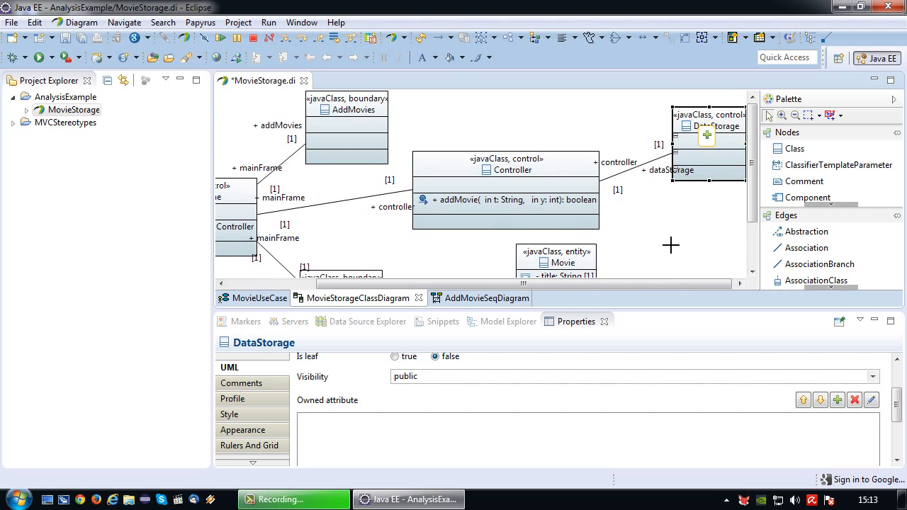
left_click(670, 245)
left_click(64, 38)
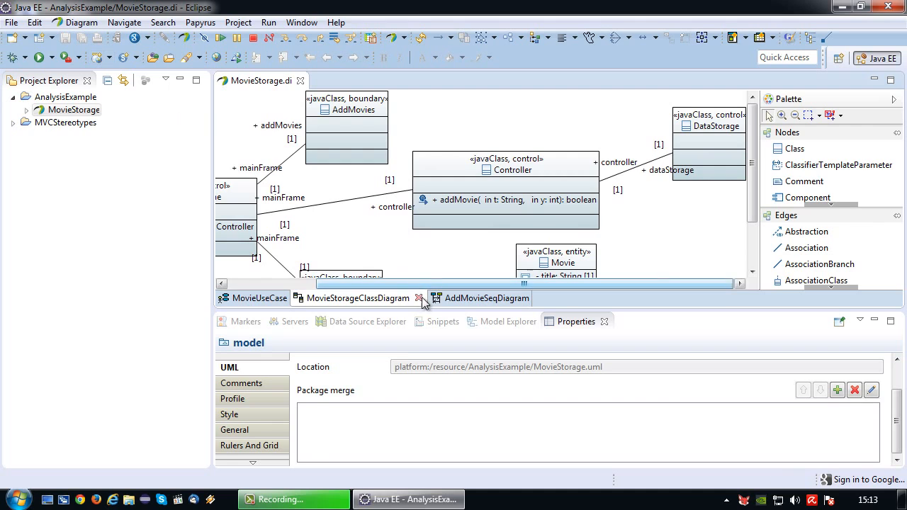
In AddMovieSeqDiagram, add a lifeline for the Movie entity class between Controller and DataStorage and space the lifelines evenly
left_click(482, 299)
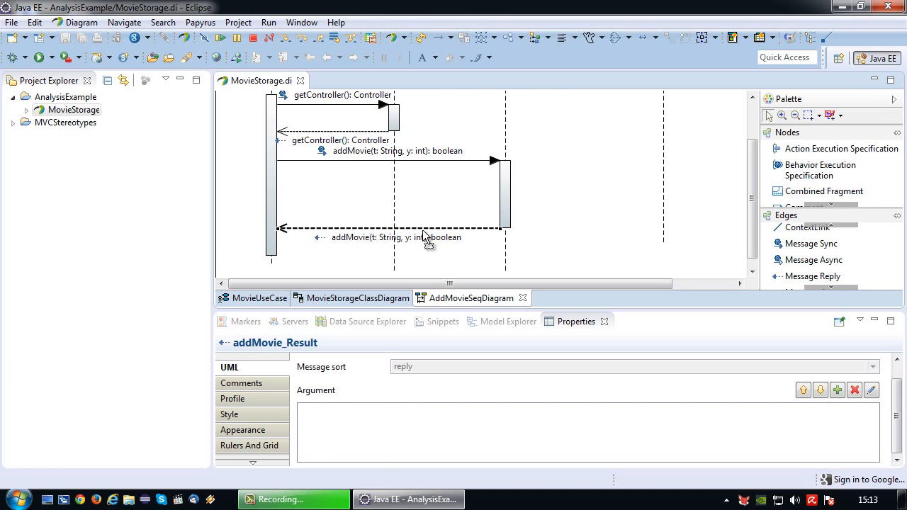
left_click_drag(753, 207, 745, 189)
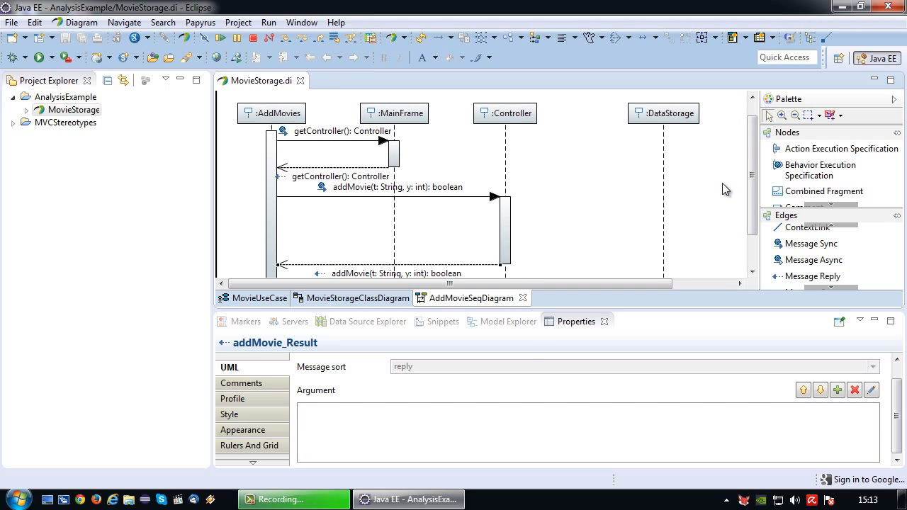
left_click(511, 322)
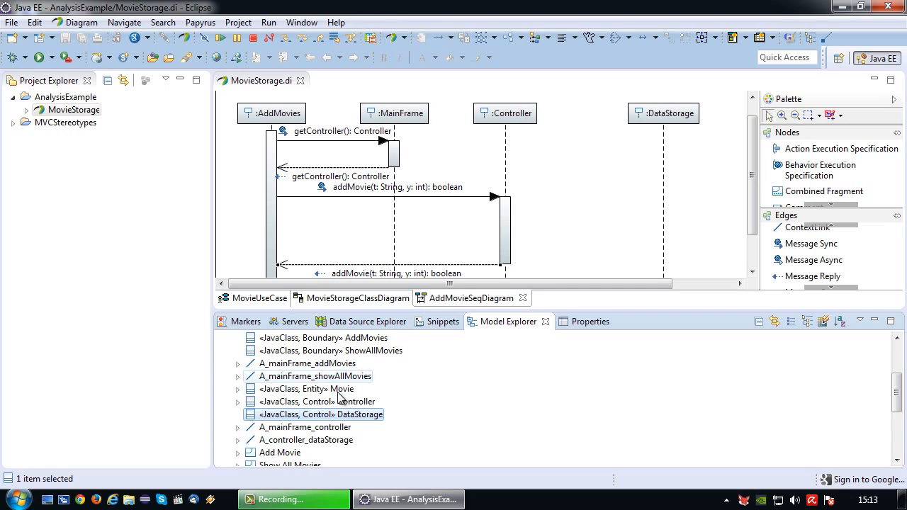
left_click_drag(321, 395, 580, 113)
left_click_drag(650, 106, 664, 108)
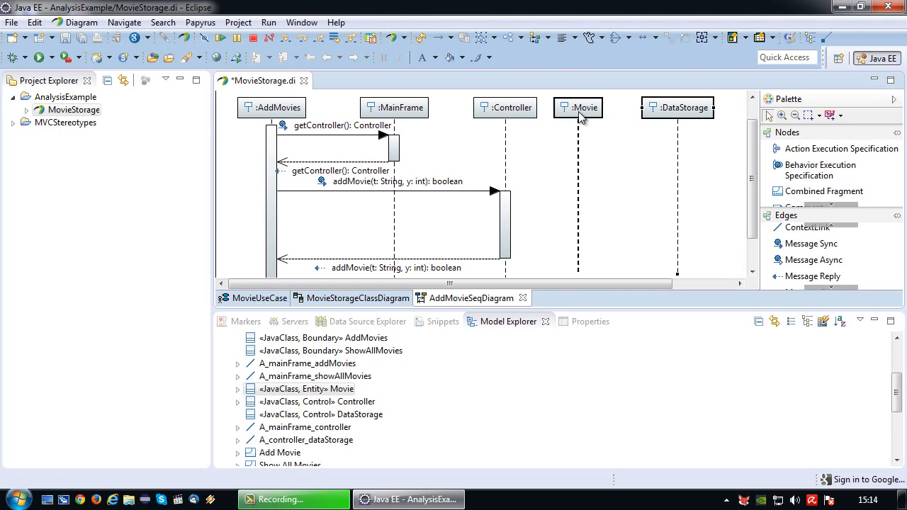
left_click_drag(581, 106, 595, 107)
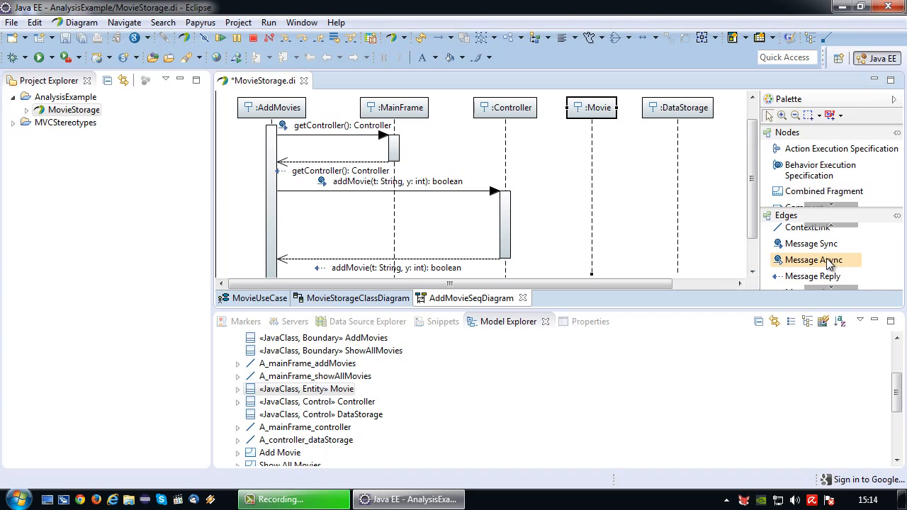
Add a create message from the Controller's addMovie execution to the Movie lifeline with no element assigned
left_click(831, 287)
left_click(830, 287)
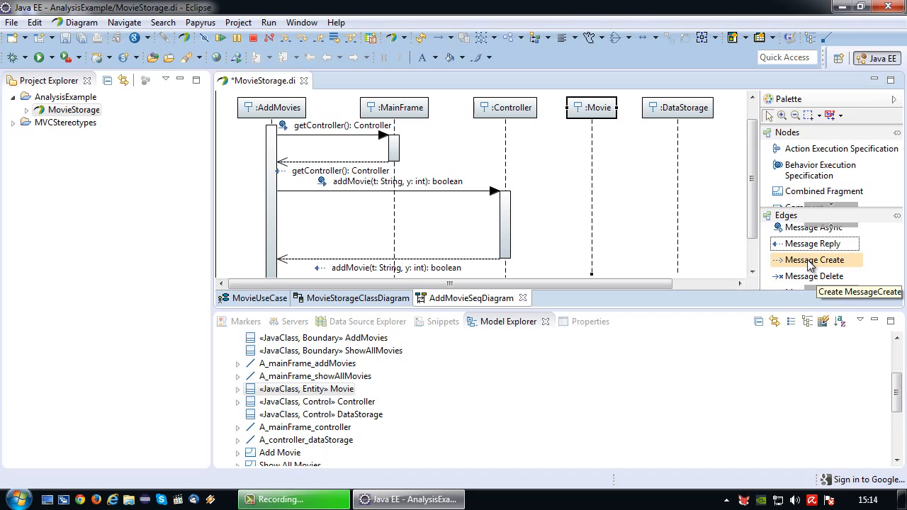
left_click(813, 260)
left_click(516, 202)
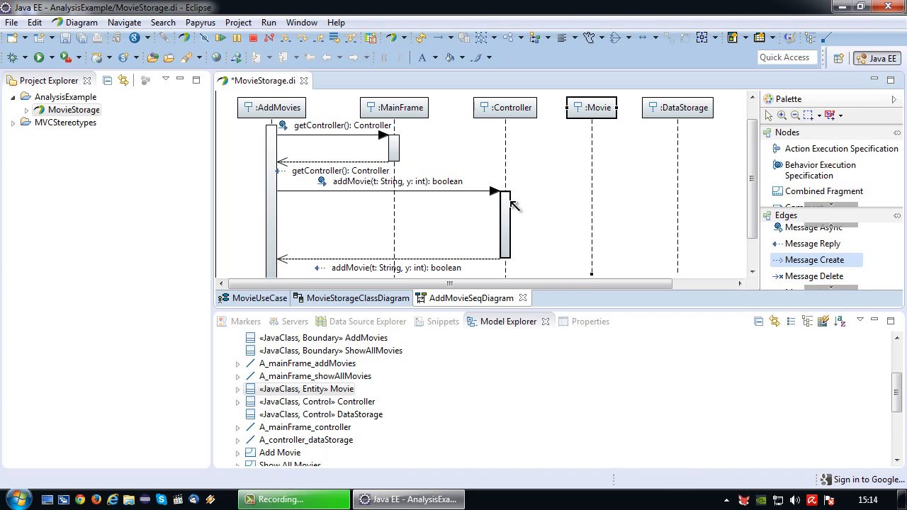
left_click(587, 117)
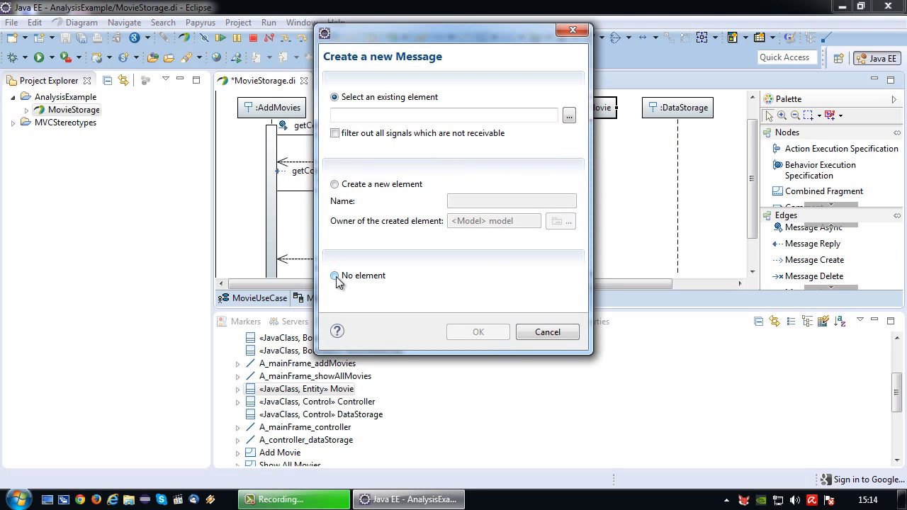
left_click(334, 277)
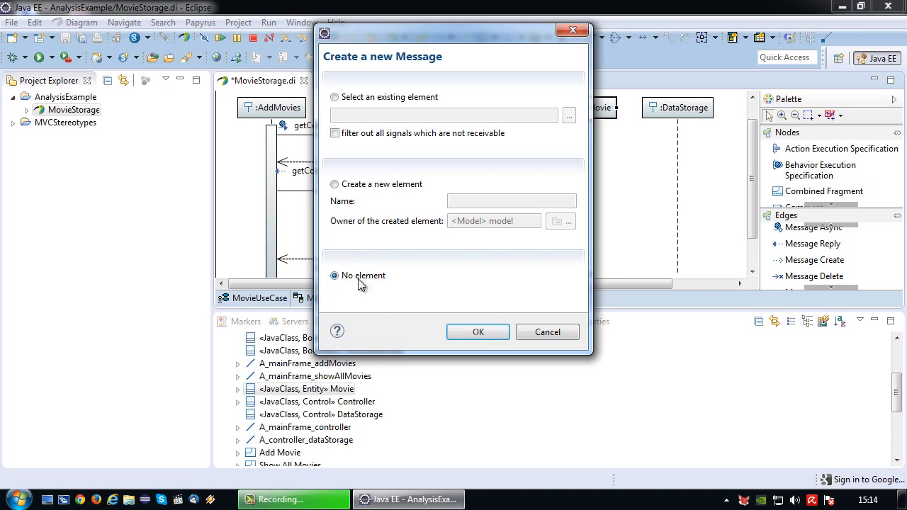
left_click(478, 331)
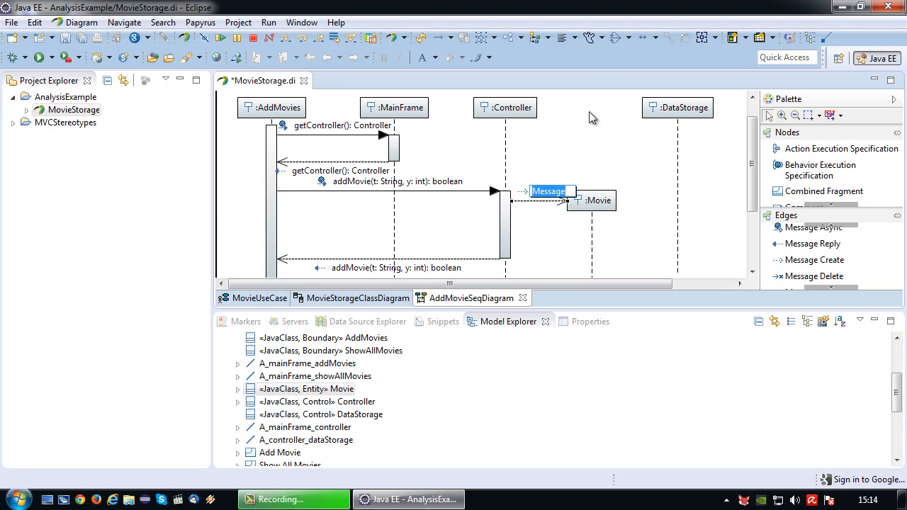
Rename the create message between Controller and Movie as Movie
left_click(587, 323)
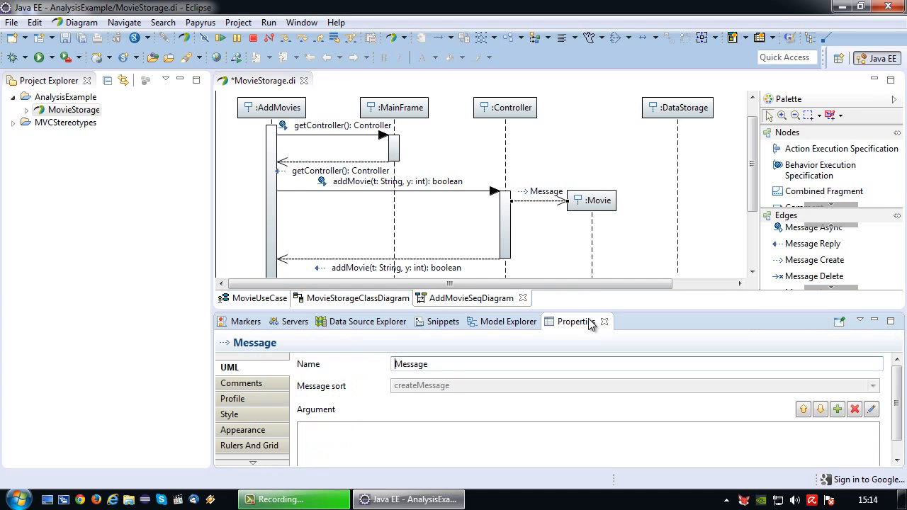
double_click(435, 367)
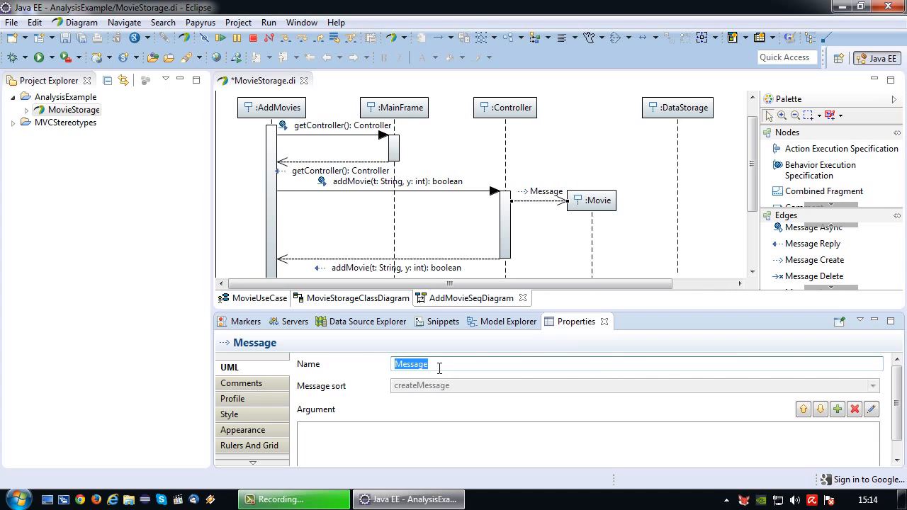
type("Movie")
key("Return")
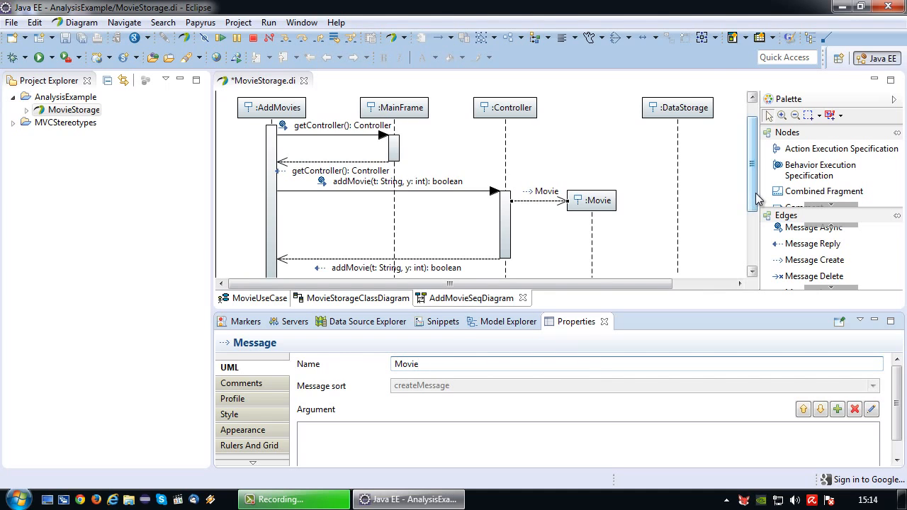
Shorten the Movie lifeline and extend the DataStorage lifeline so both end near the level of the other lifelines
left_click_drag(754, 196, 761, 246)
left_click(592, 204)
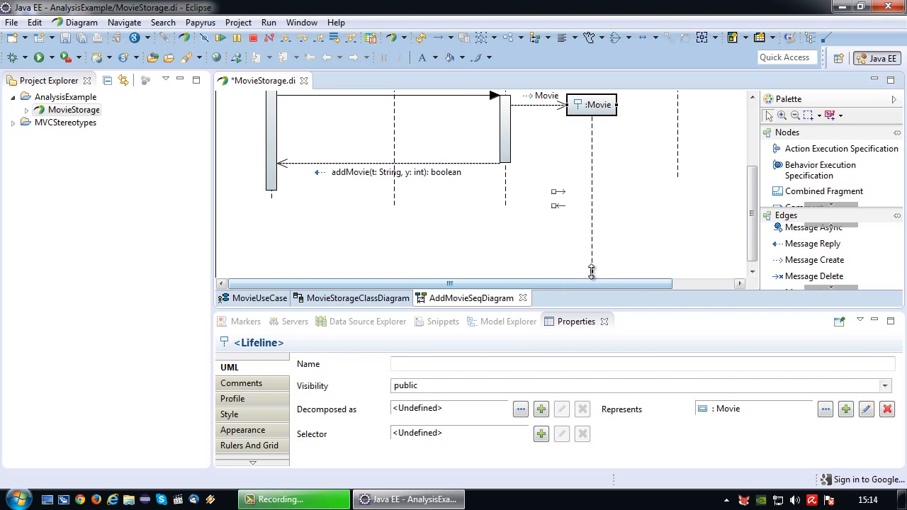
left_click_drag(592, 269, 592, 209)
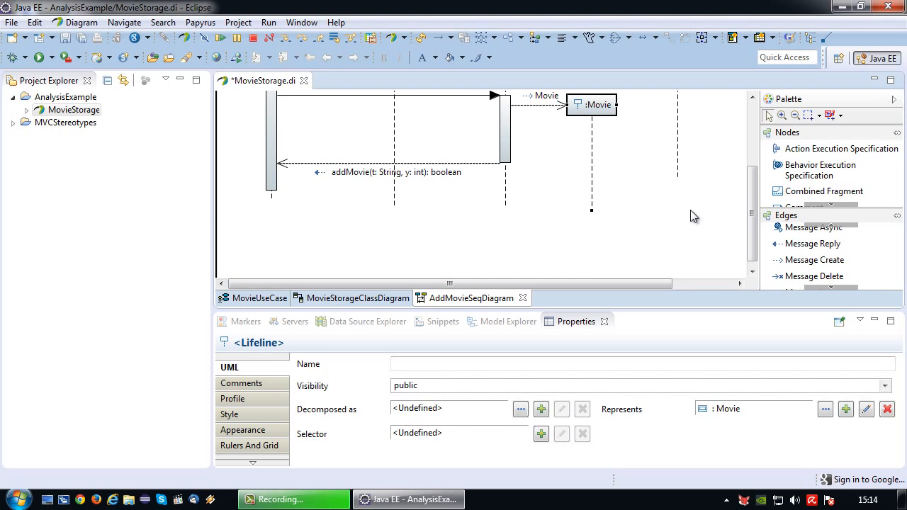
left_click(678, 186)
scroll(695, 242, "down", 3)
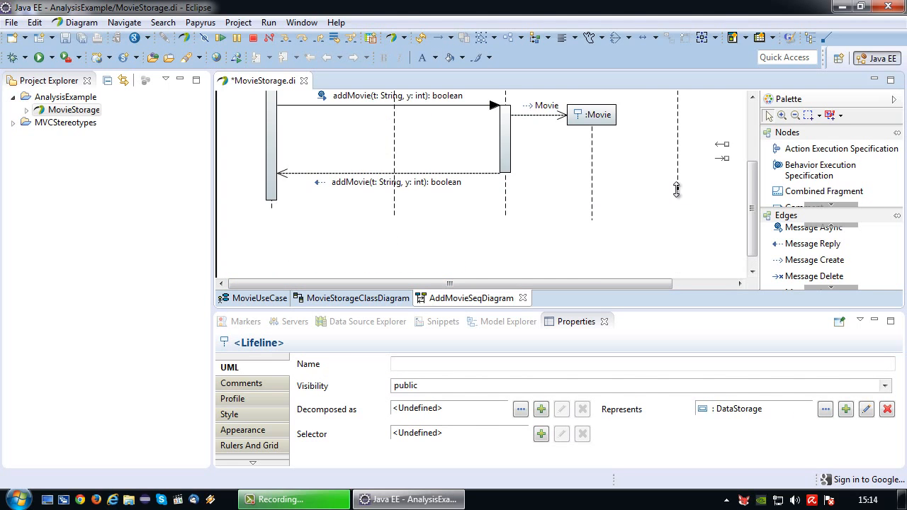
left_click_drag(679, 190, 678, 224)
left_click(733, 221)
Add a synchronous message from the Controller execution to DataStorage with a new operation storeMovie, received by an Action Execution Specification
scroll(728, 227, "up", 3)
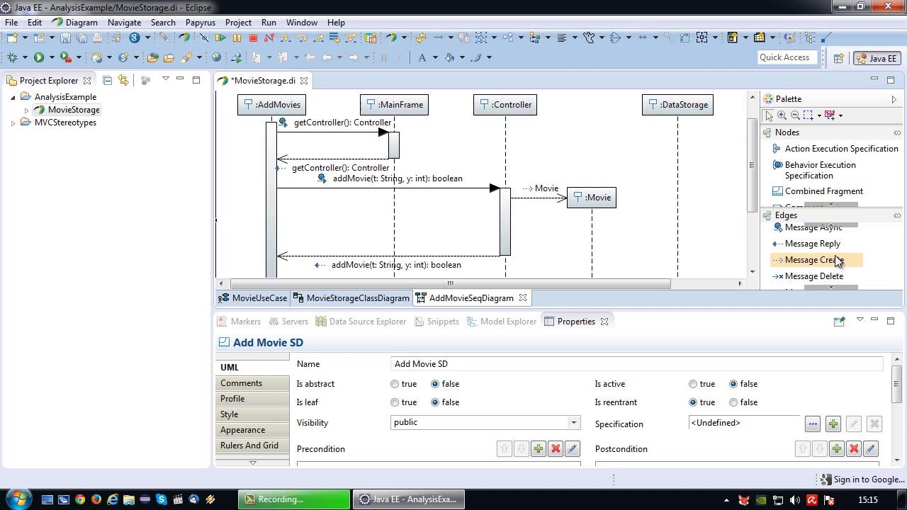
scroll(833, 234, "up", 2)
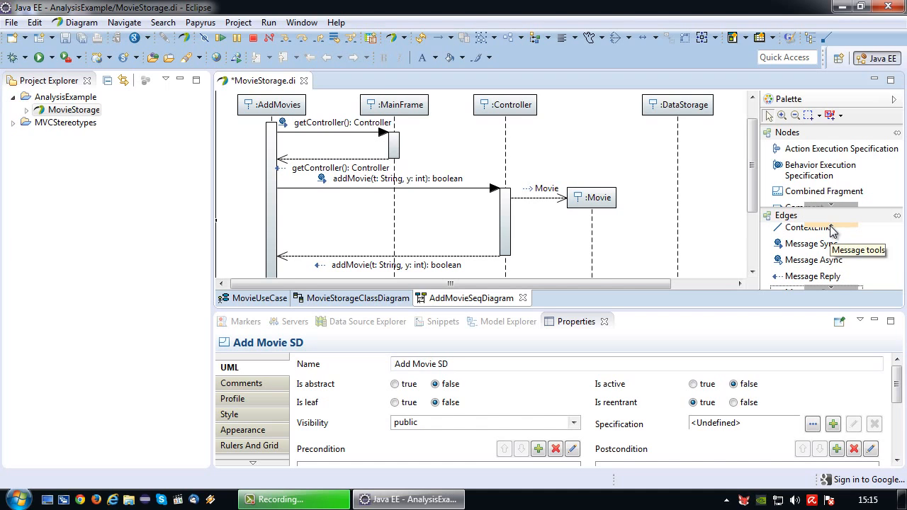
left_click(808, 243)
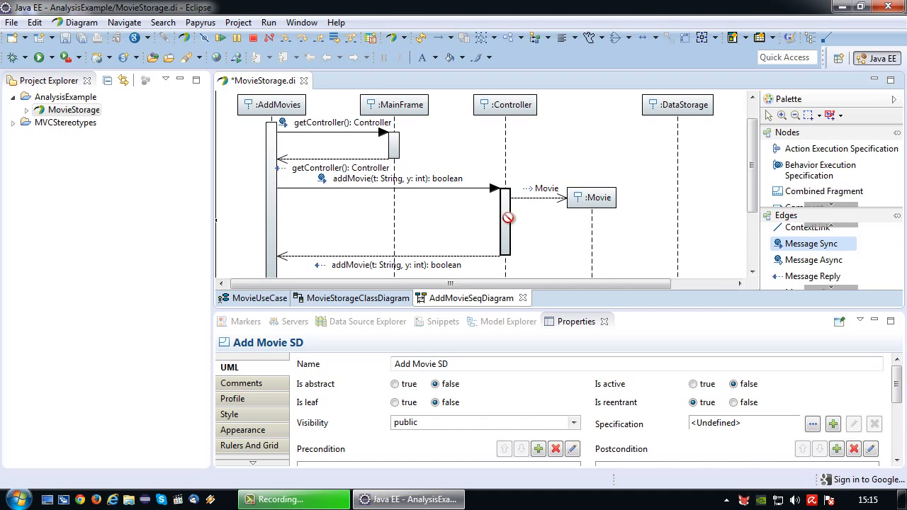
left_click_drag(508, 218, 678, 220)
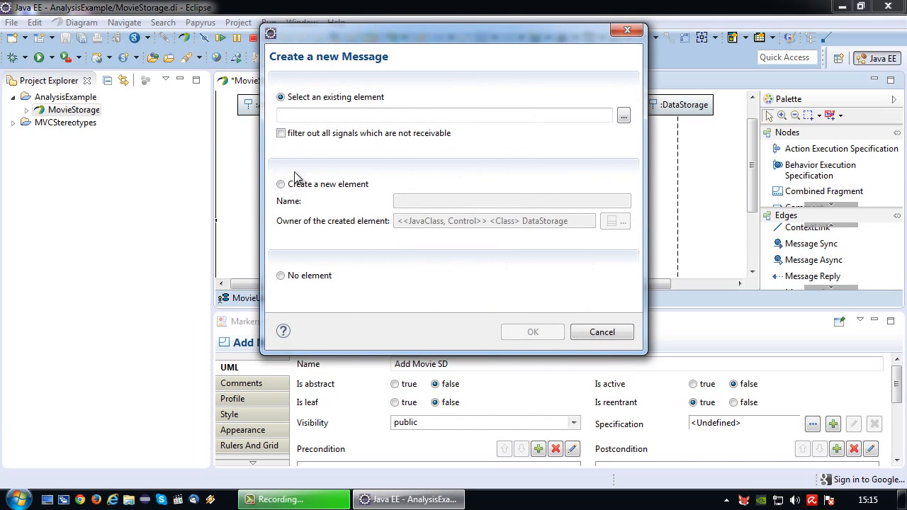
left_click(282, 185)
type("s")
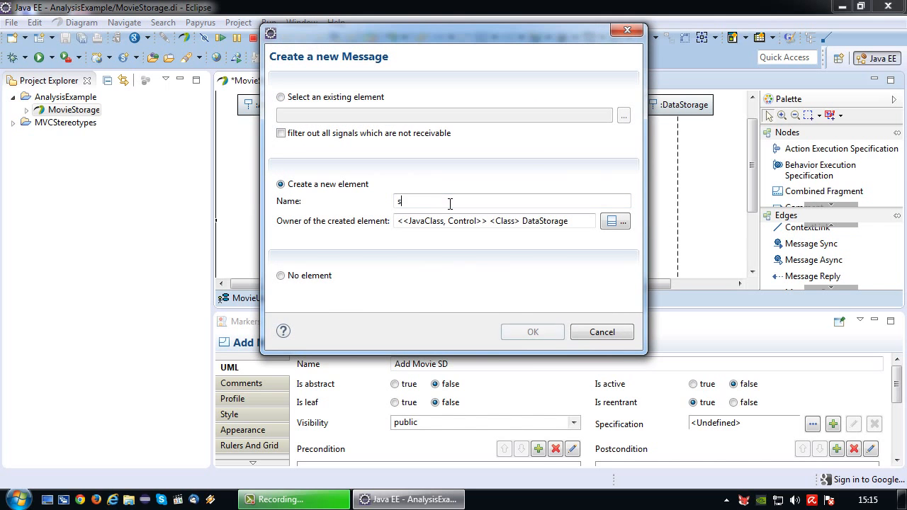
type("toreMovie")
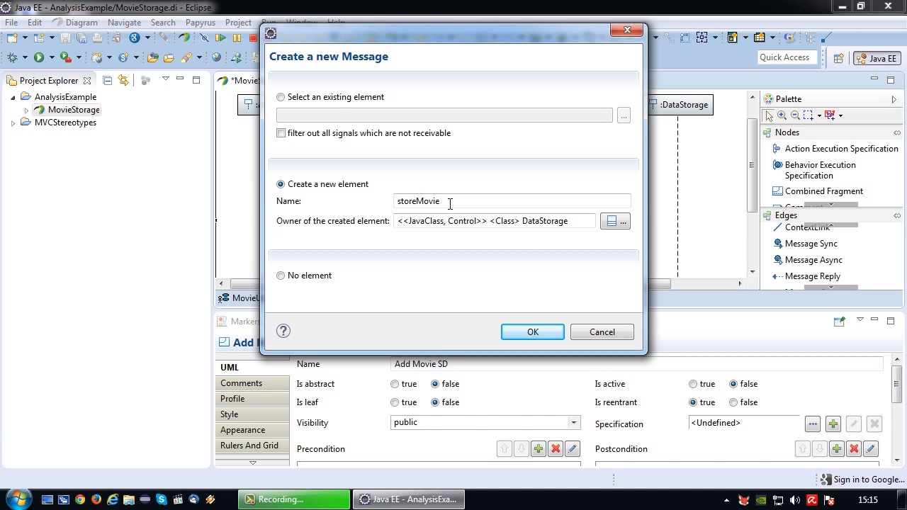
left_click(549, 332)
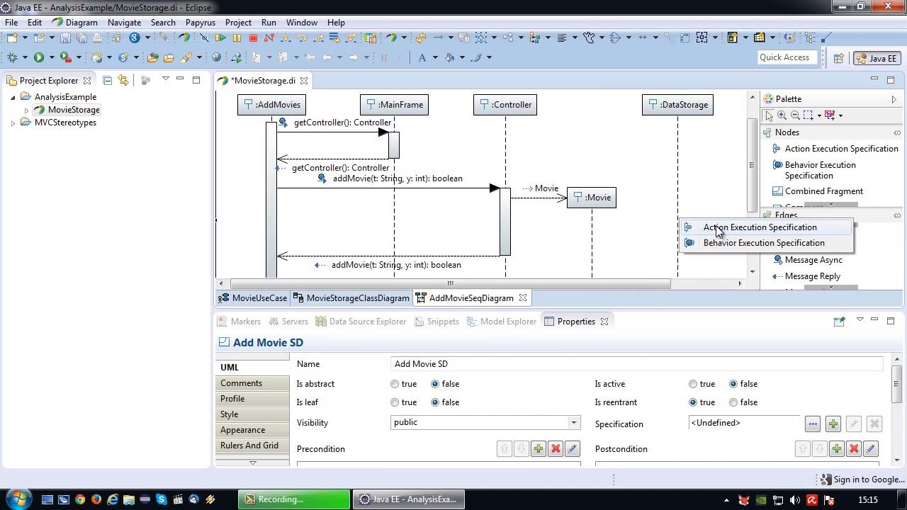
left_click(718, 229)
Rename the synchronous call to DataStorage as storeMovie and shorten its execution bar on the DataStorage lifeline
left_click(657, 236)
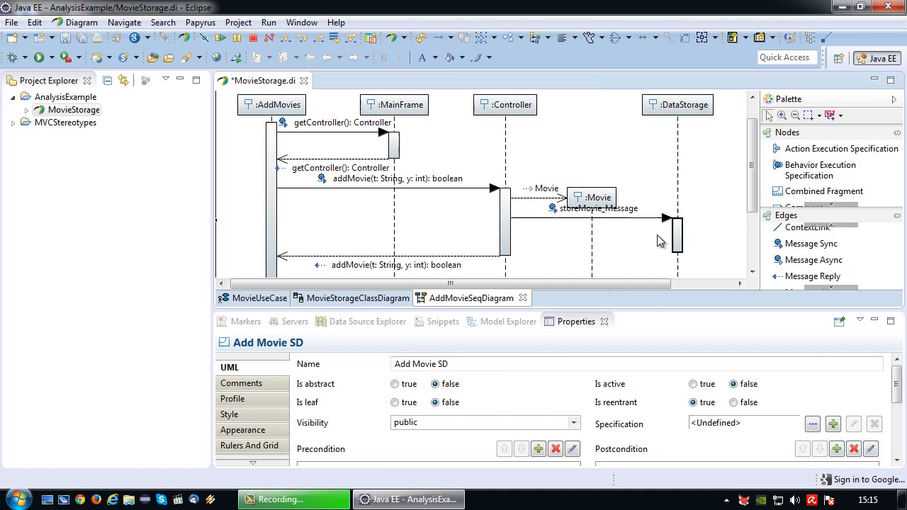
left_click(626, 207)
left_click_drag(487, 363, 433, 370)
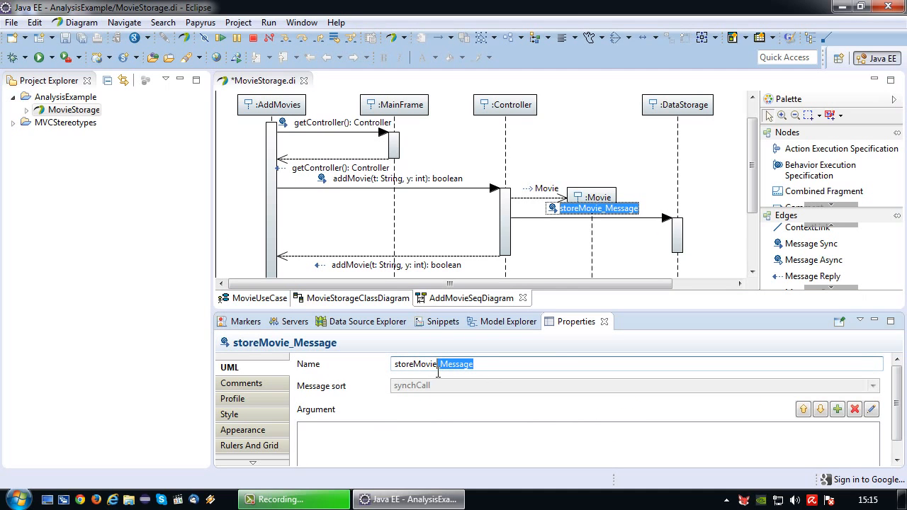
key("BackSpace")
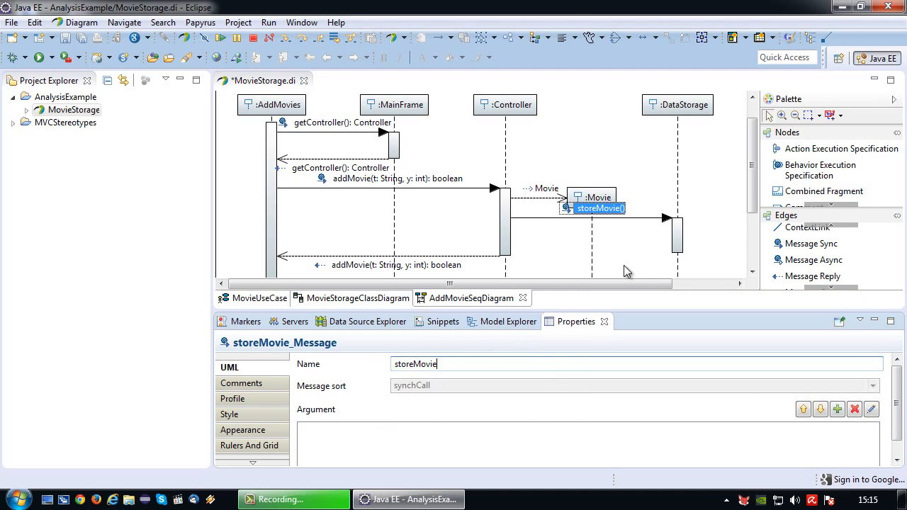
left_click(714, 241)
left_click(676, 234)
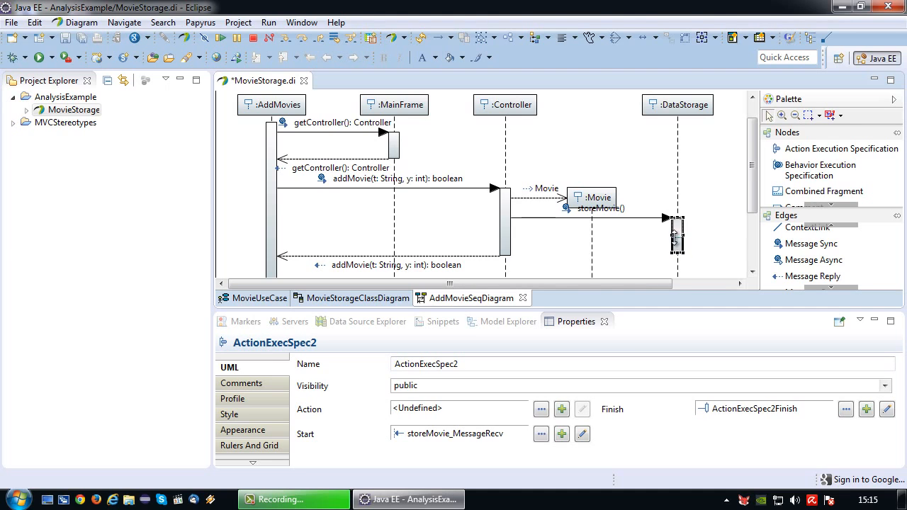
left_click_drag(676, 237, 676, 236)
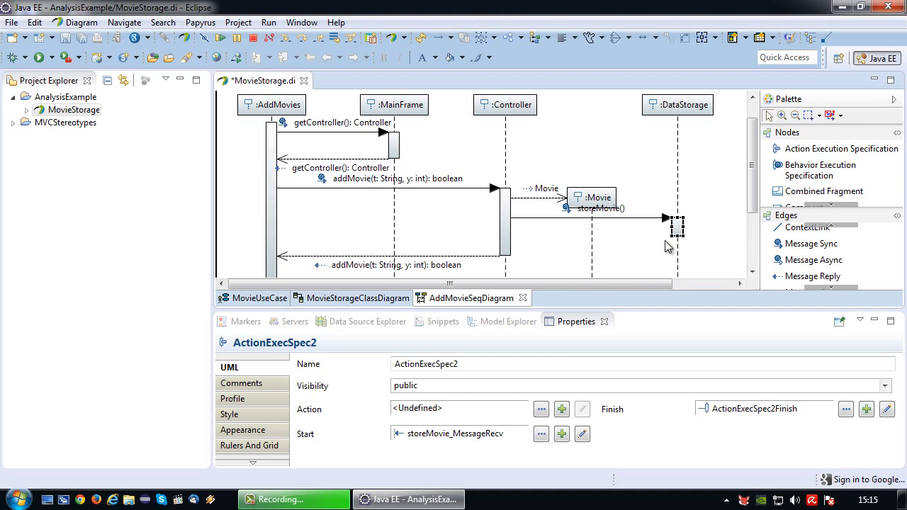
Add a reply message from the DataStorage execution back to the Controller execution, linked to the existing storeMovie operation
left_click(811, 277)
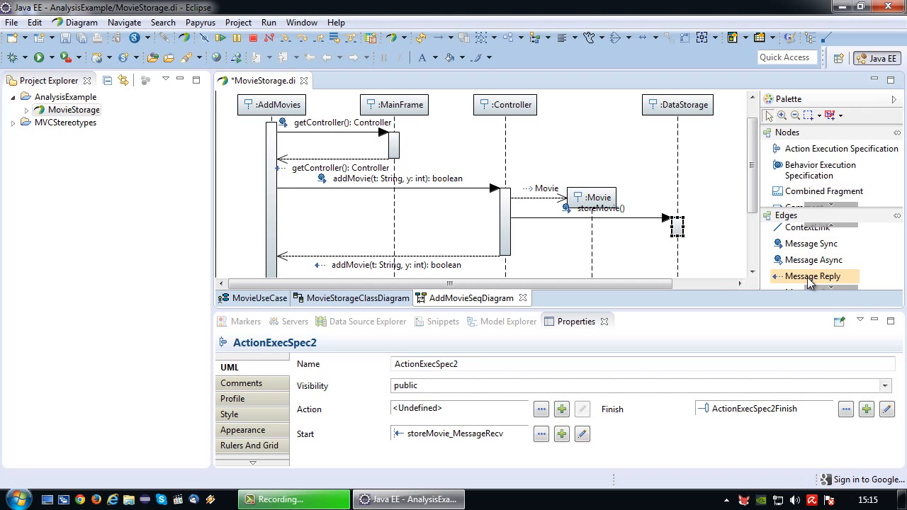
left_click(677, 234)
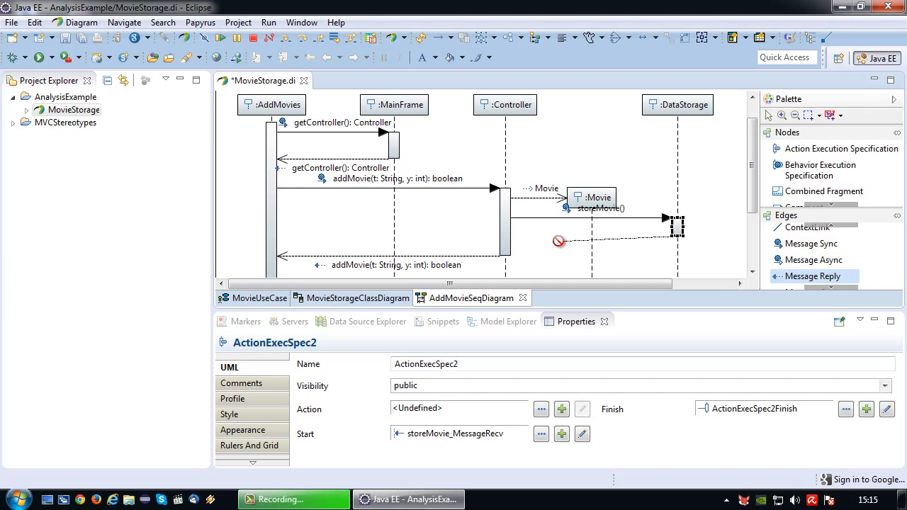
left_click(508, 245)
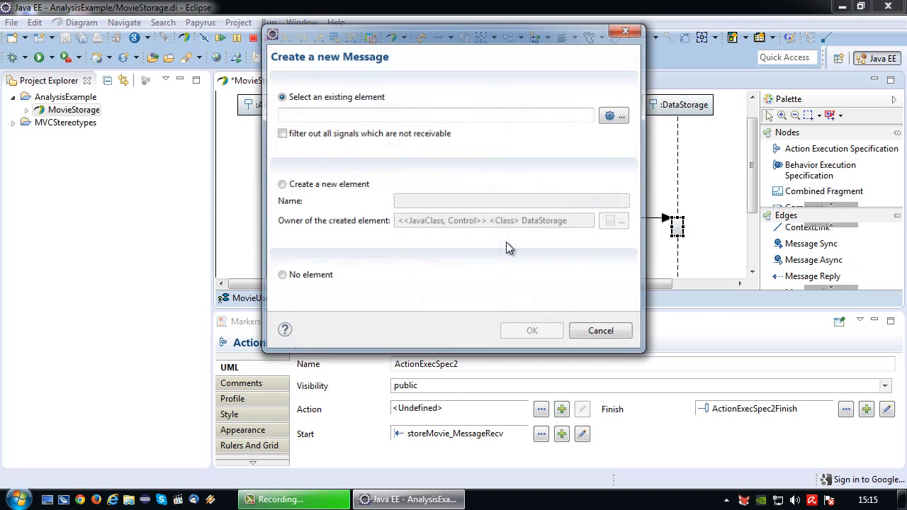
left_click(622, 115)
left_click(396, 75)
double_click(397, 75)
left_click(532, 332)
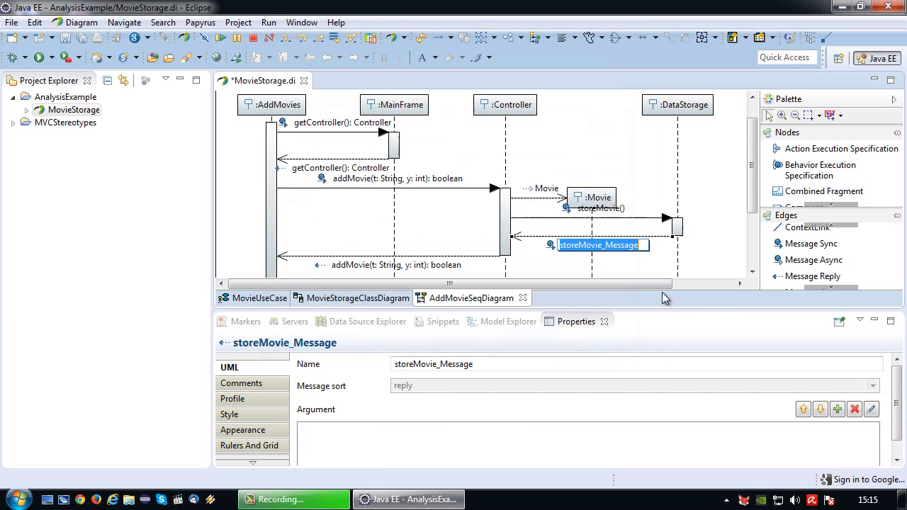
Rename the reply message from DataStorage to the Controller as storeMovie_Result and save the model
left_click(627, 256)
left_click(626, 252)
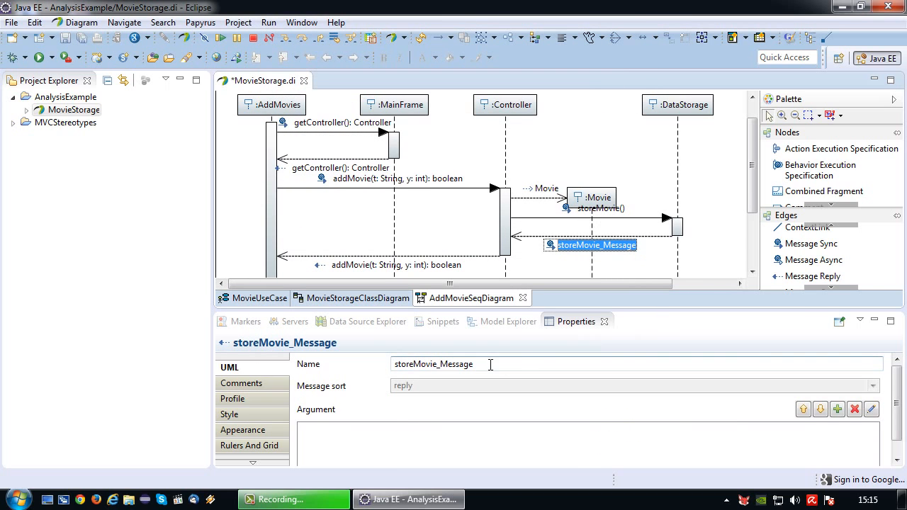
left_click_drag(487, 364, 440, 375)
type("Result")
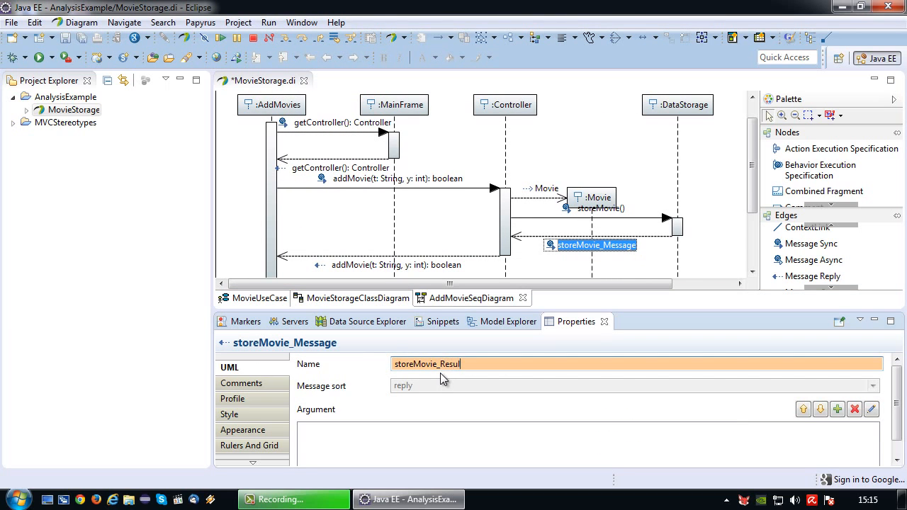
key("Return")
left_click(713, 214)
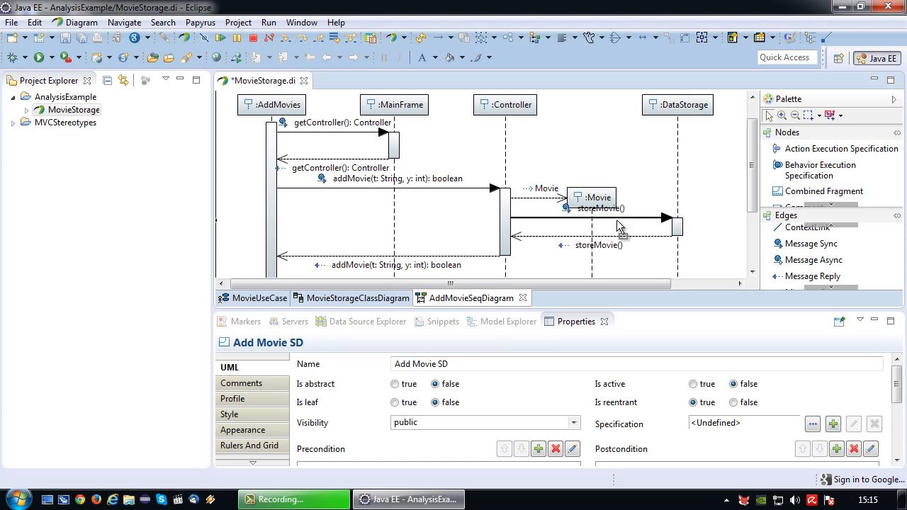
left_click(85, 40)
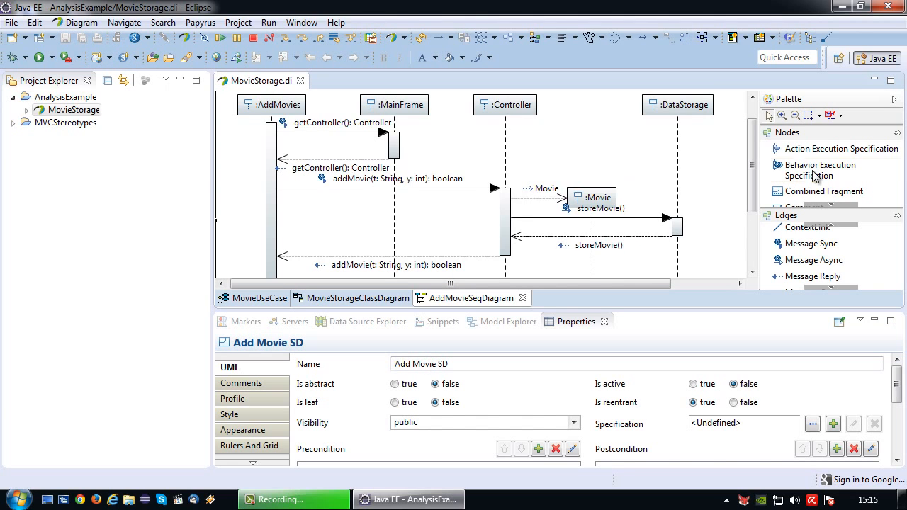
Examine the complete Add Movie sequence diagram in an enlarged editor and restore the normal layout
scroll(758, 136, "up", 1)
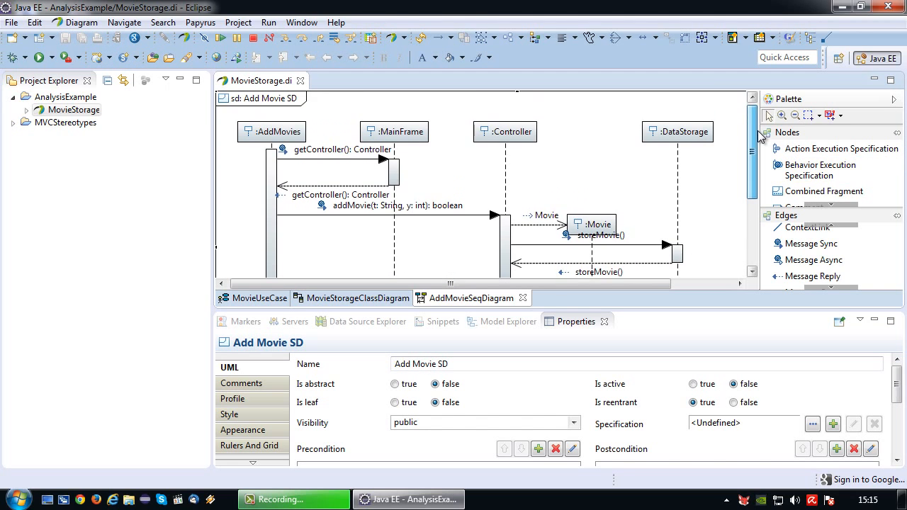
left_click(891, 81)
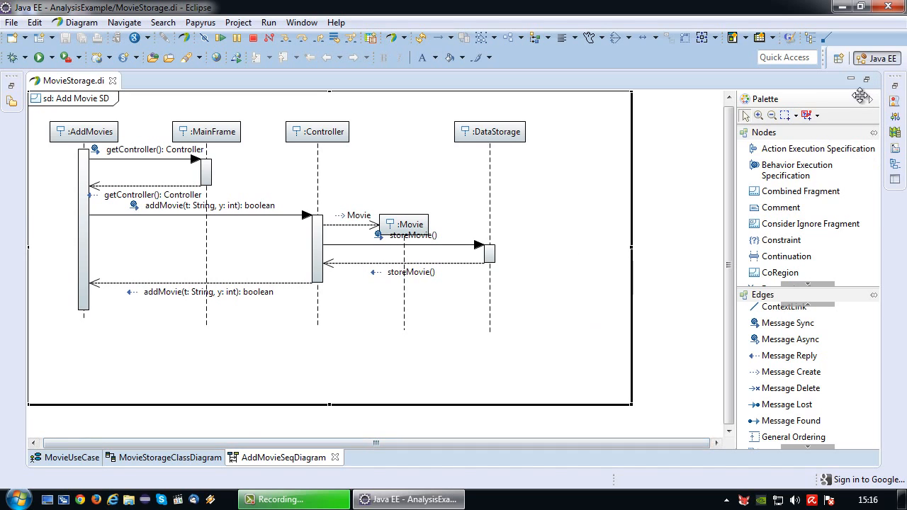
key("ctrl+m")
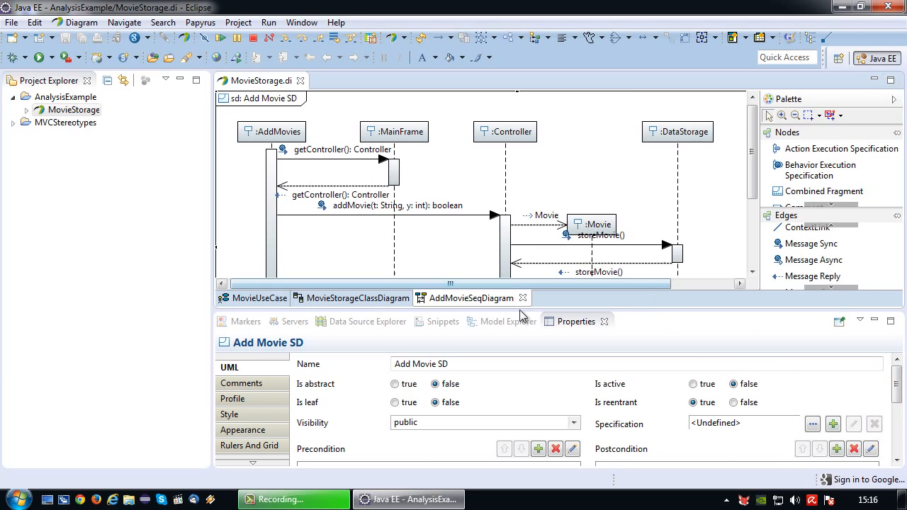
Show the storeMovie operation in the operations compartment of the DataStorage class in MovieStorageClassDiagram
left_click(346, 300)
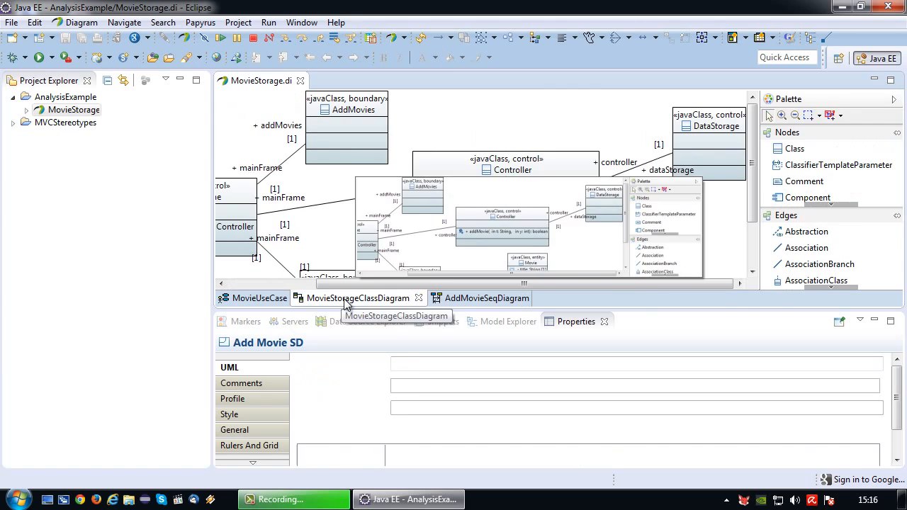
right_click(698, 141)
mouse_move(740, 279)
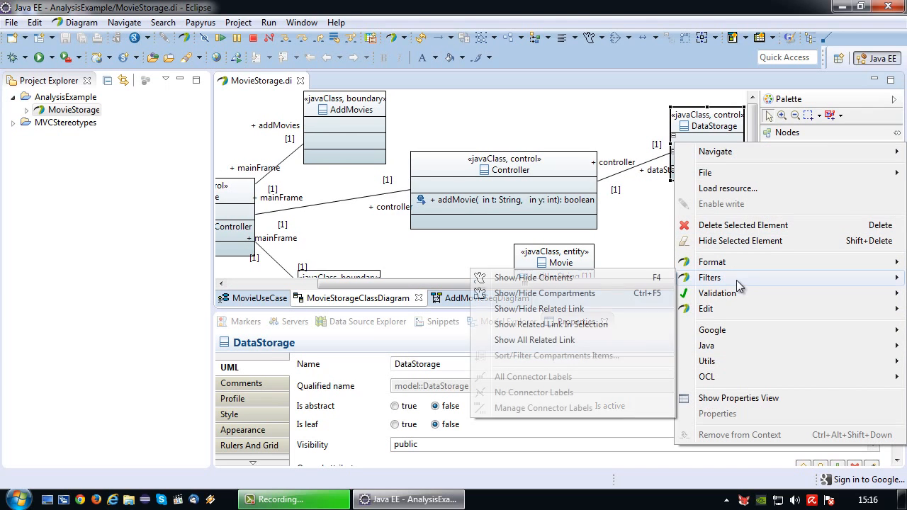
left_click(532, 277)
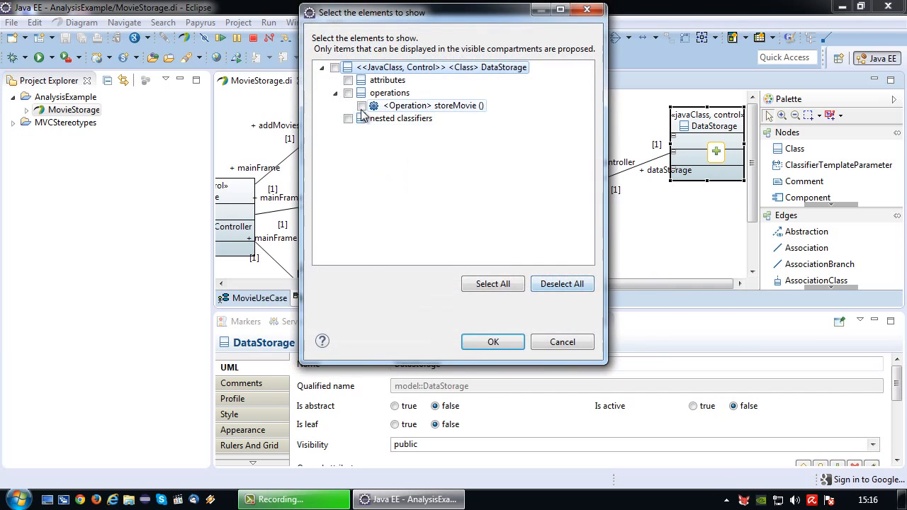
left_click(507, 343)
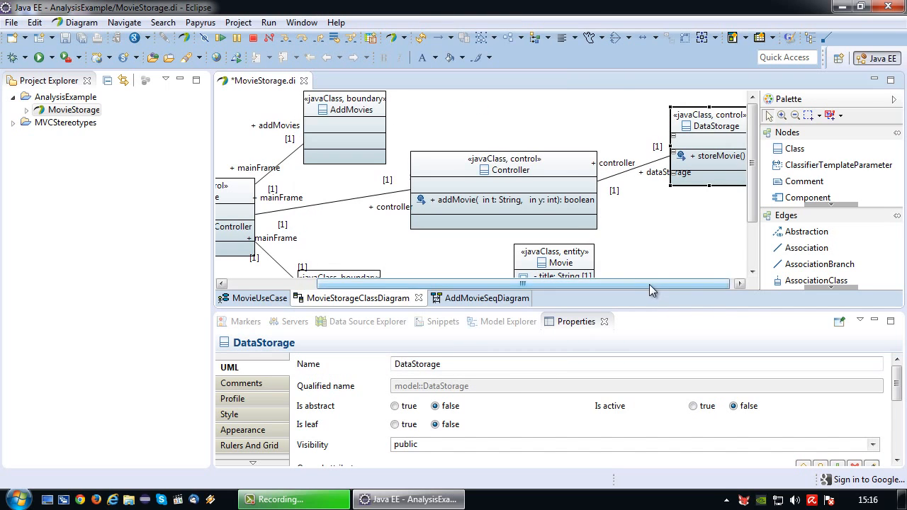
Open the properties of the storeMovie operation in the DataStorage class
left_click(709, 156)
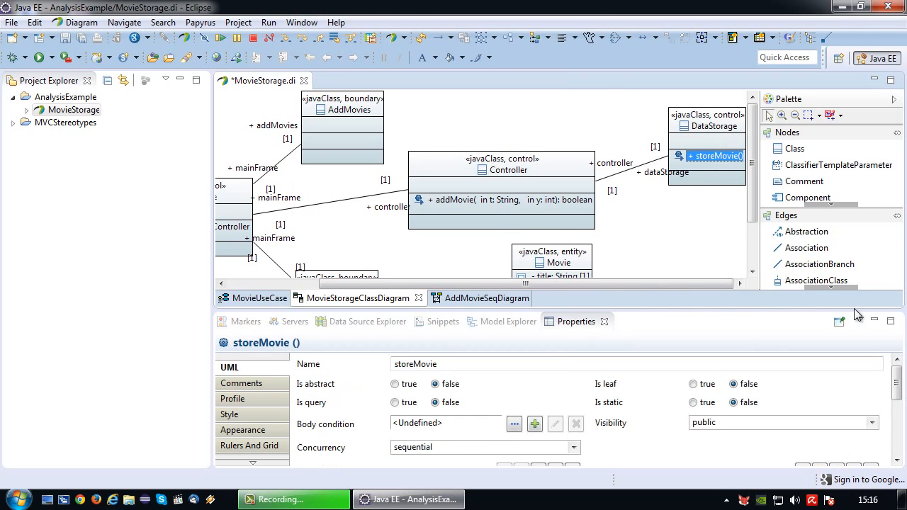